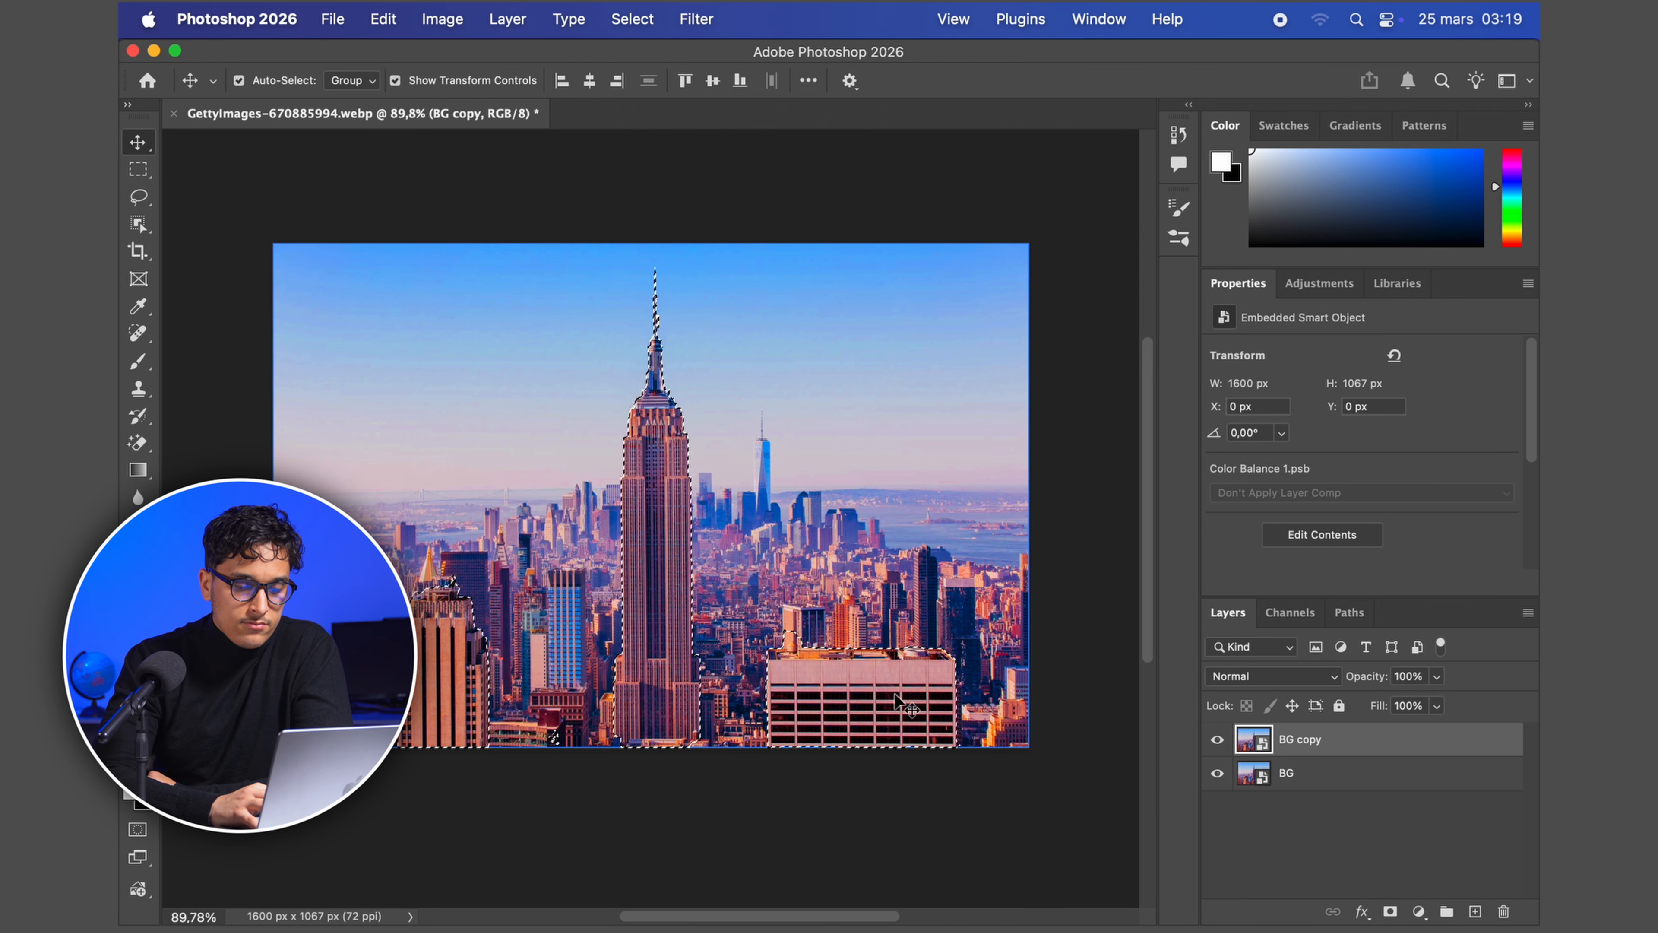
# - Mask the BG copy layer to the selected buildings and check the cutout by hiding and reshowing the BG layer
pyautogui.click(1390, 912)
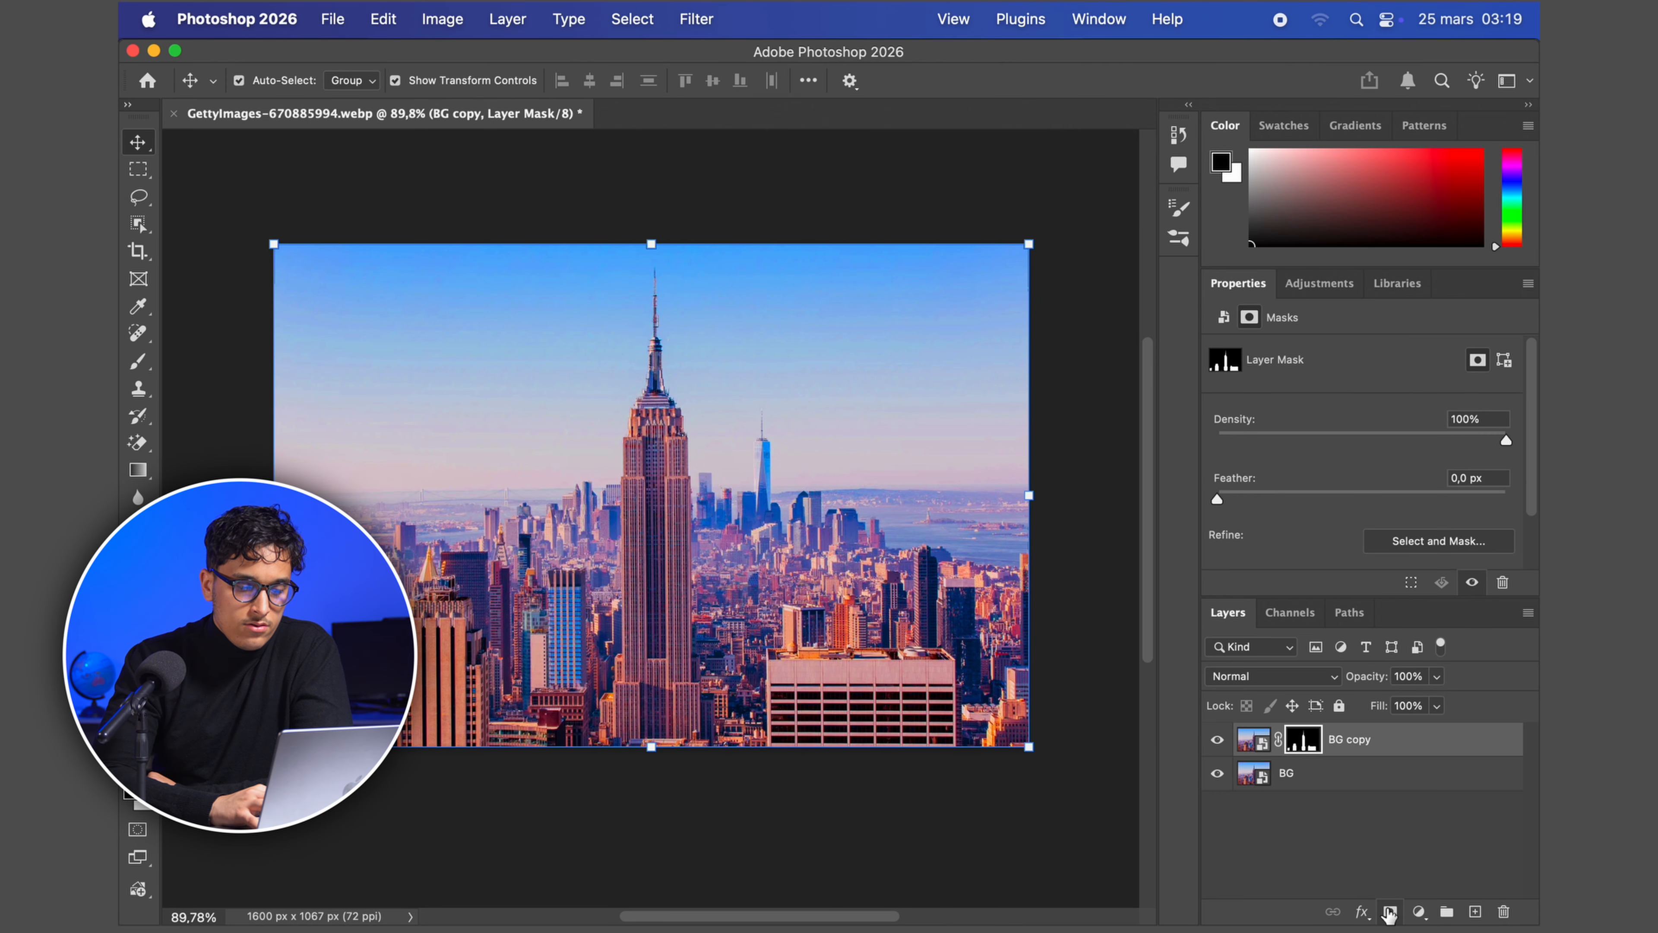
pyautogui.click(1218, 774)
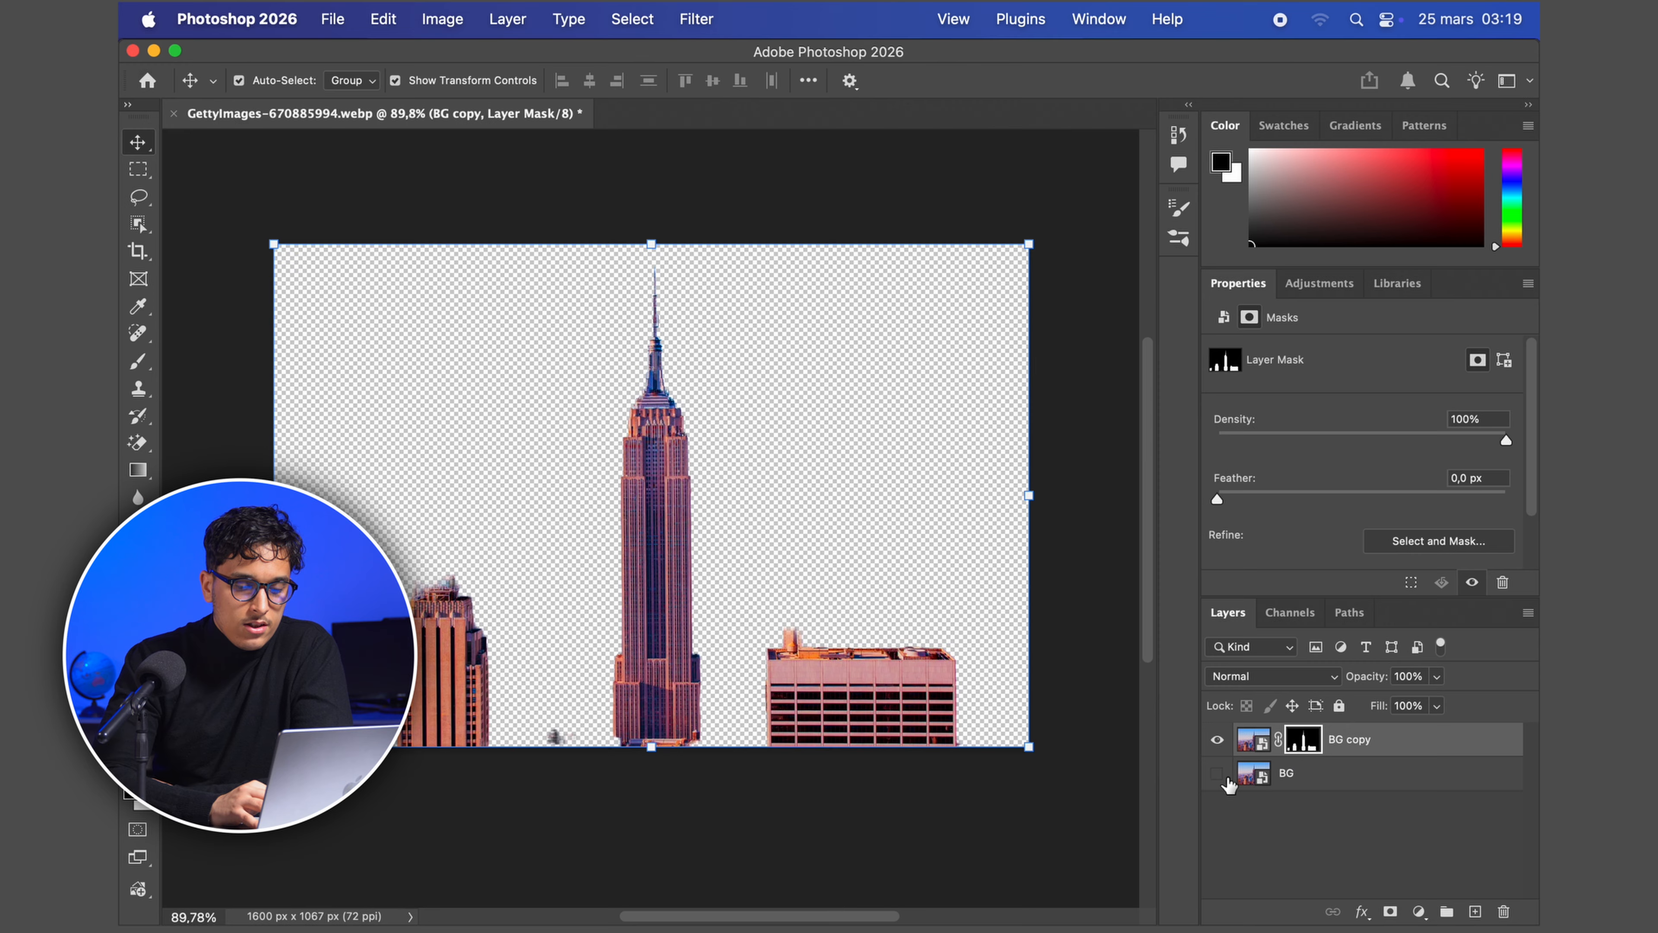
pyautogui.click(1218, 773)
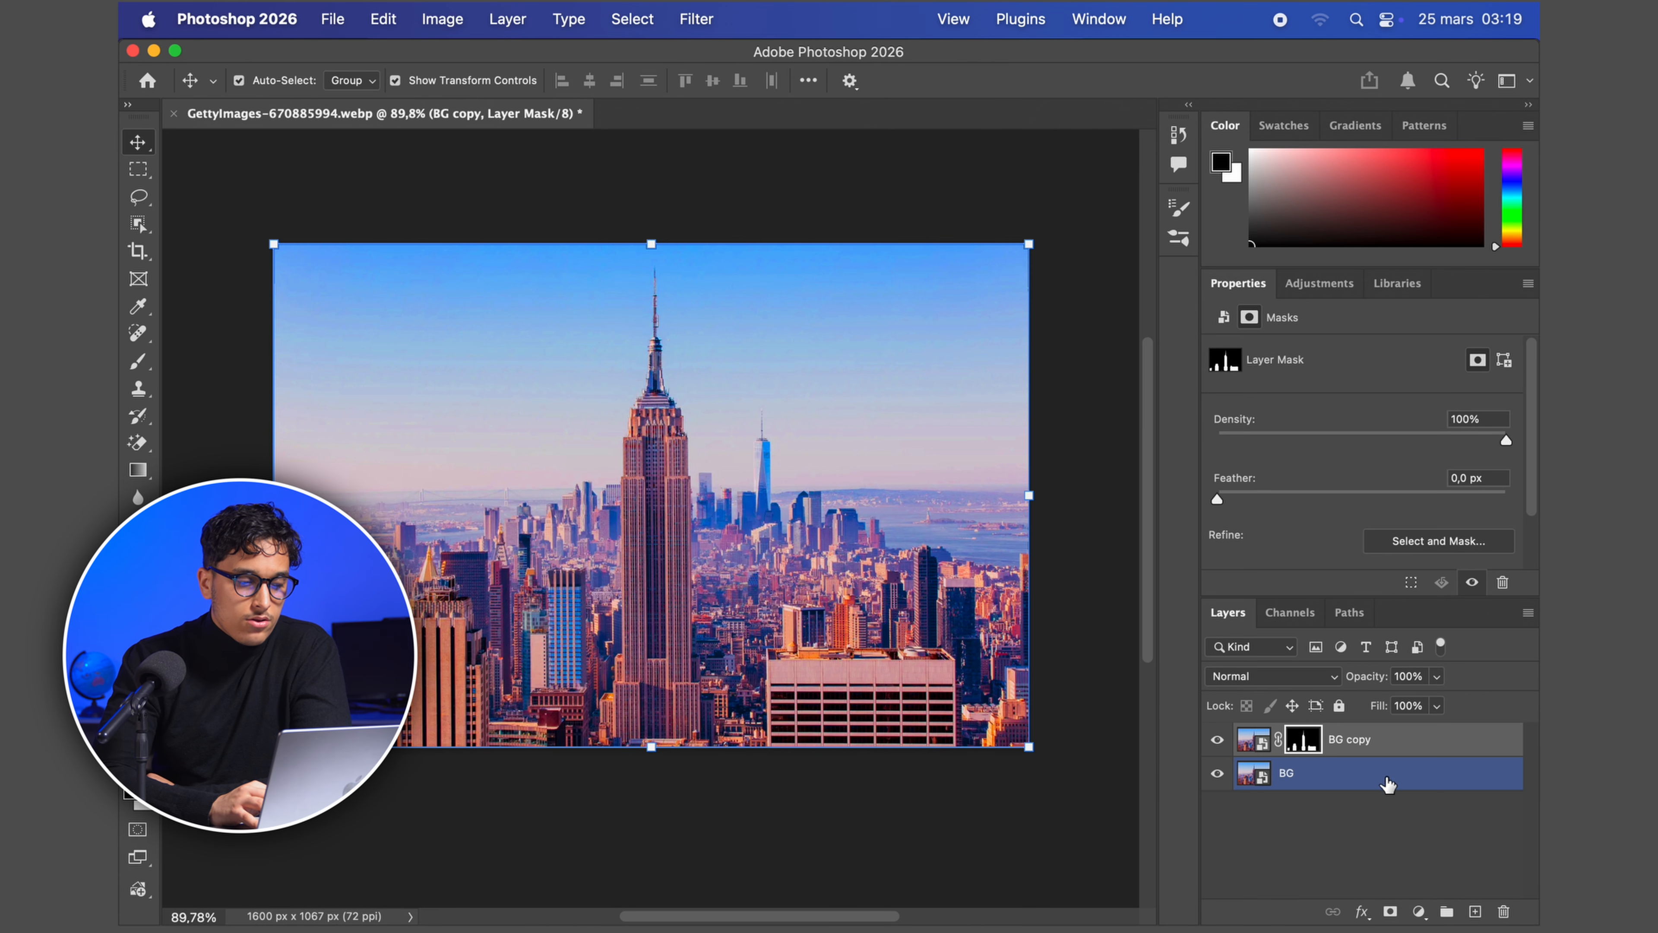
# - With no layer selected, add a yellow text layer reading "WELCOME TO" over the skyline
pyautogui.click(1385, 779)
pyautogui.click(548, 784)
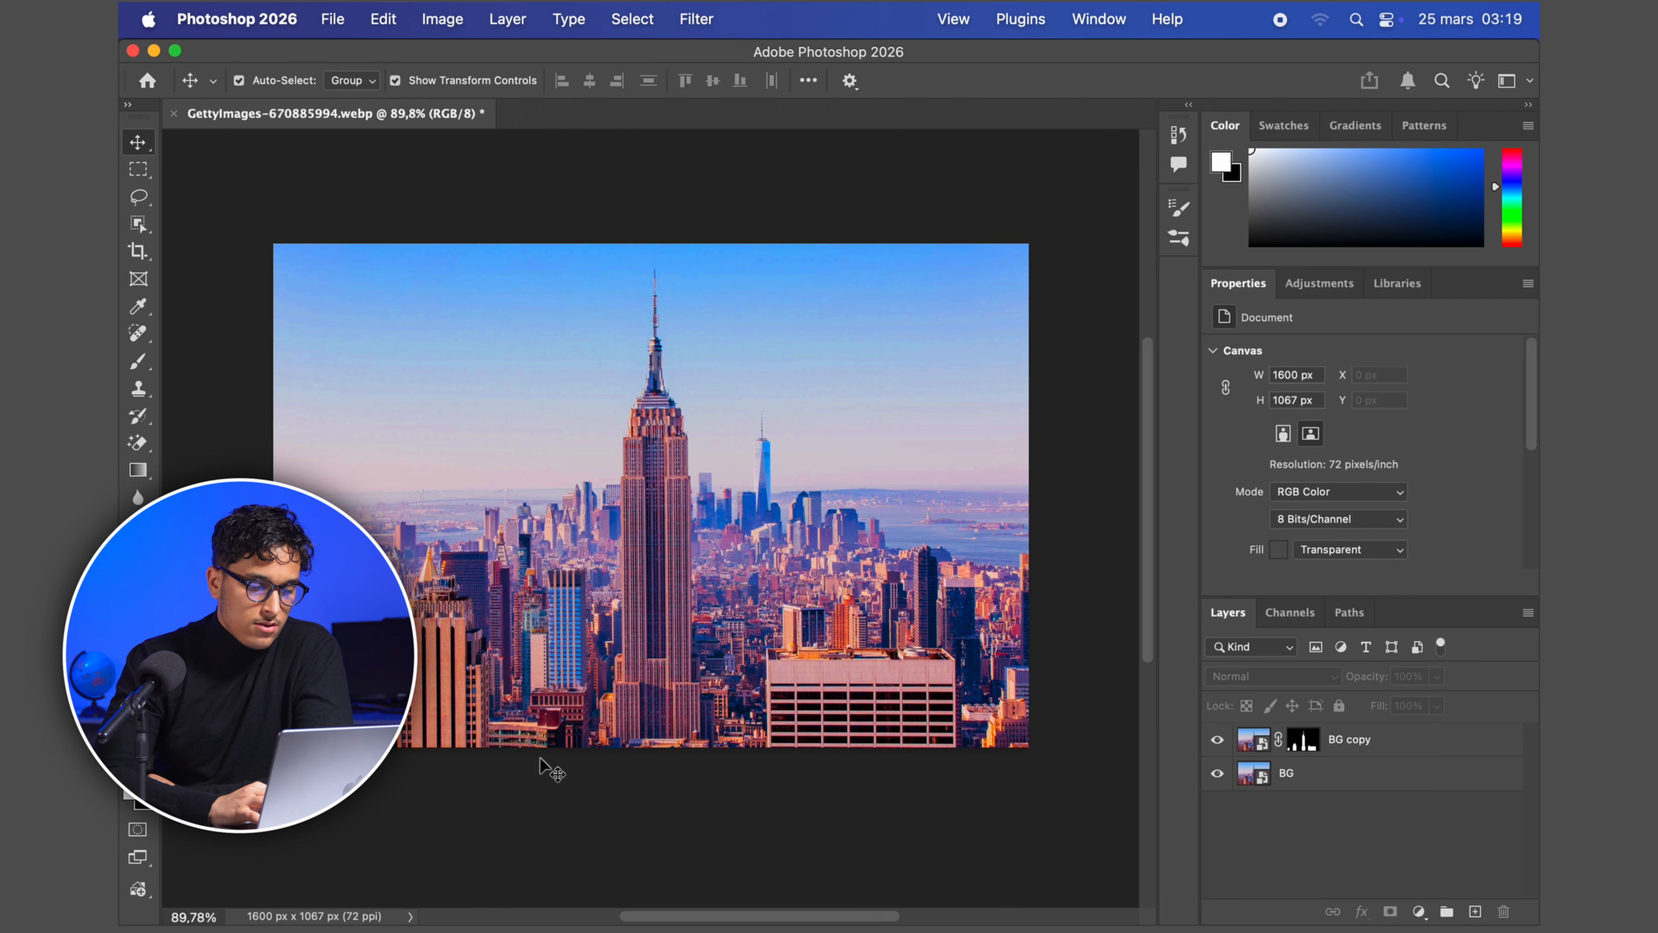
pyautogui.press('t')
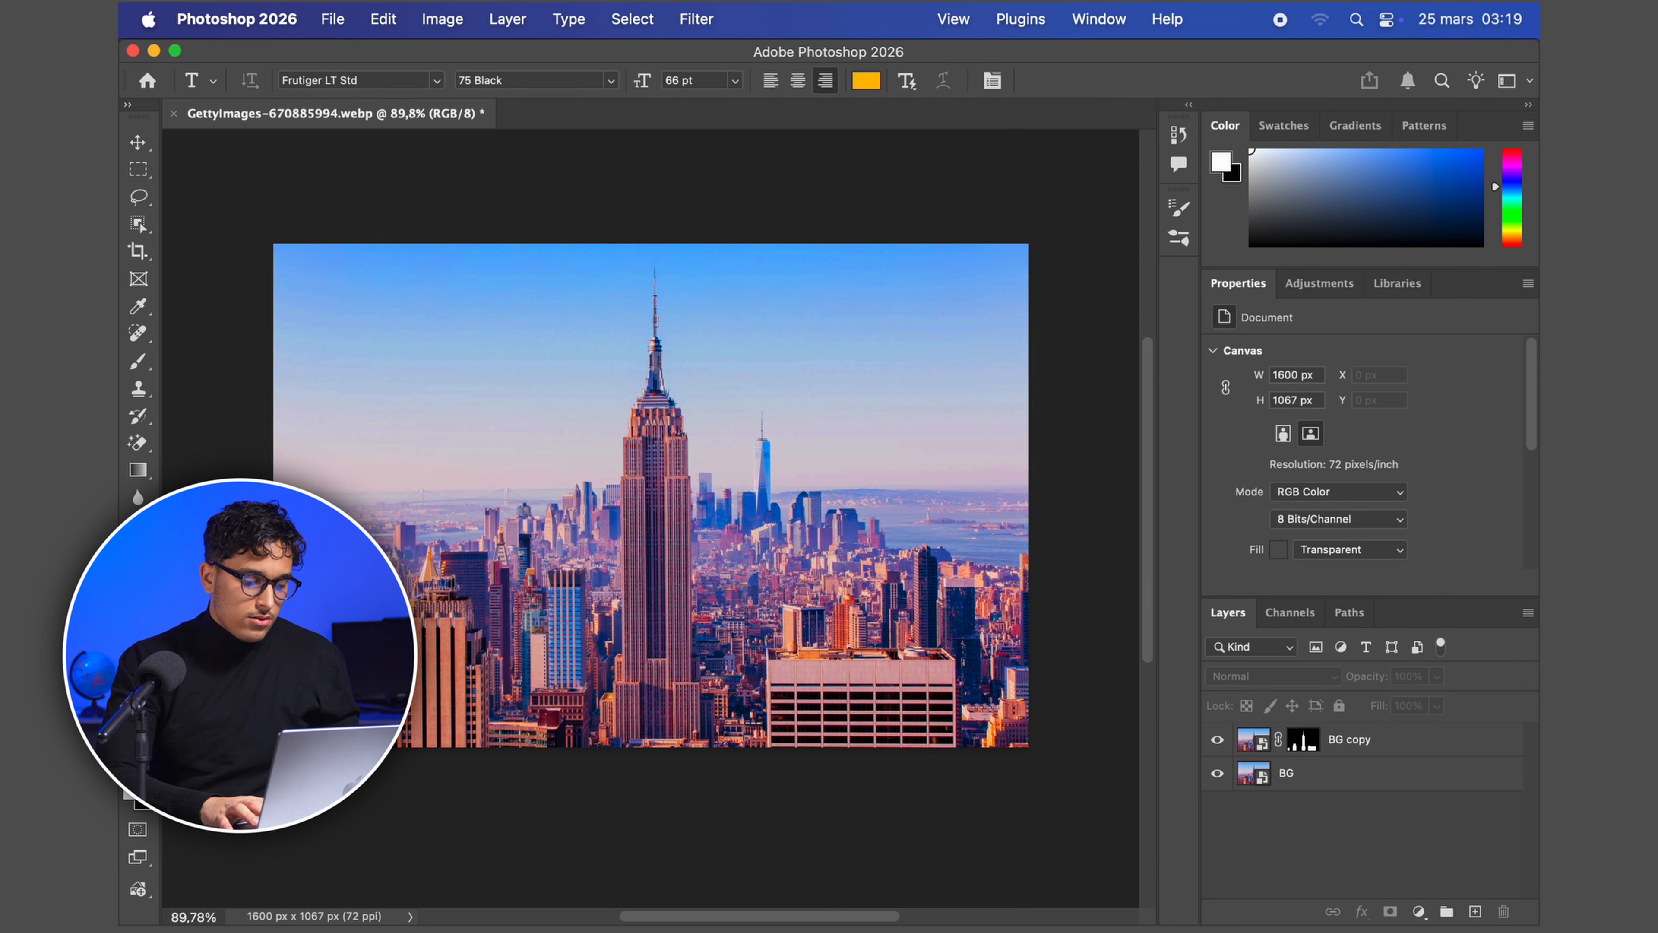
pyautogui.click(462, 499)
pyautogui.write('WE')
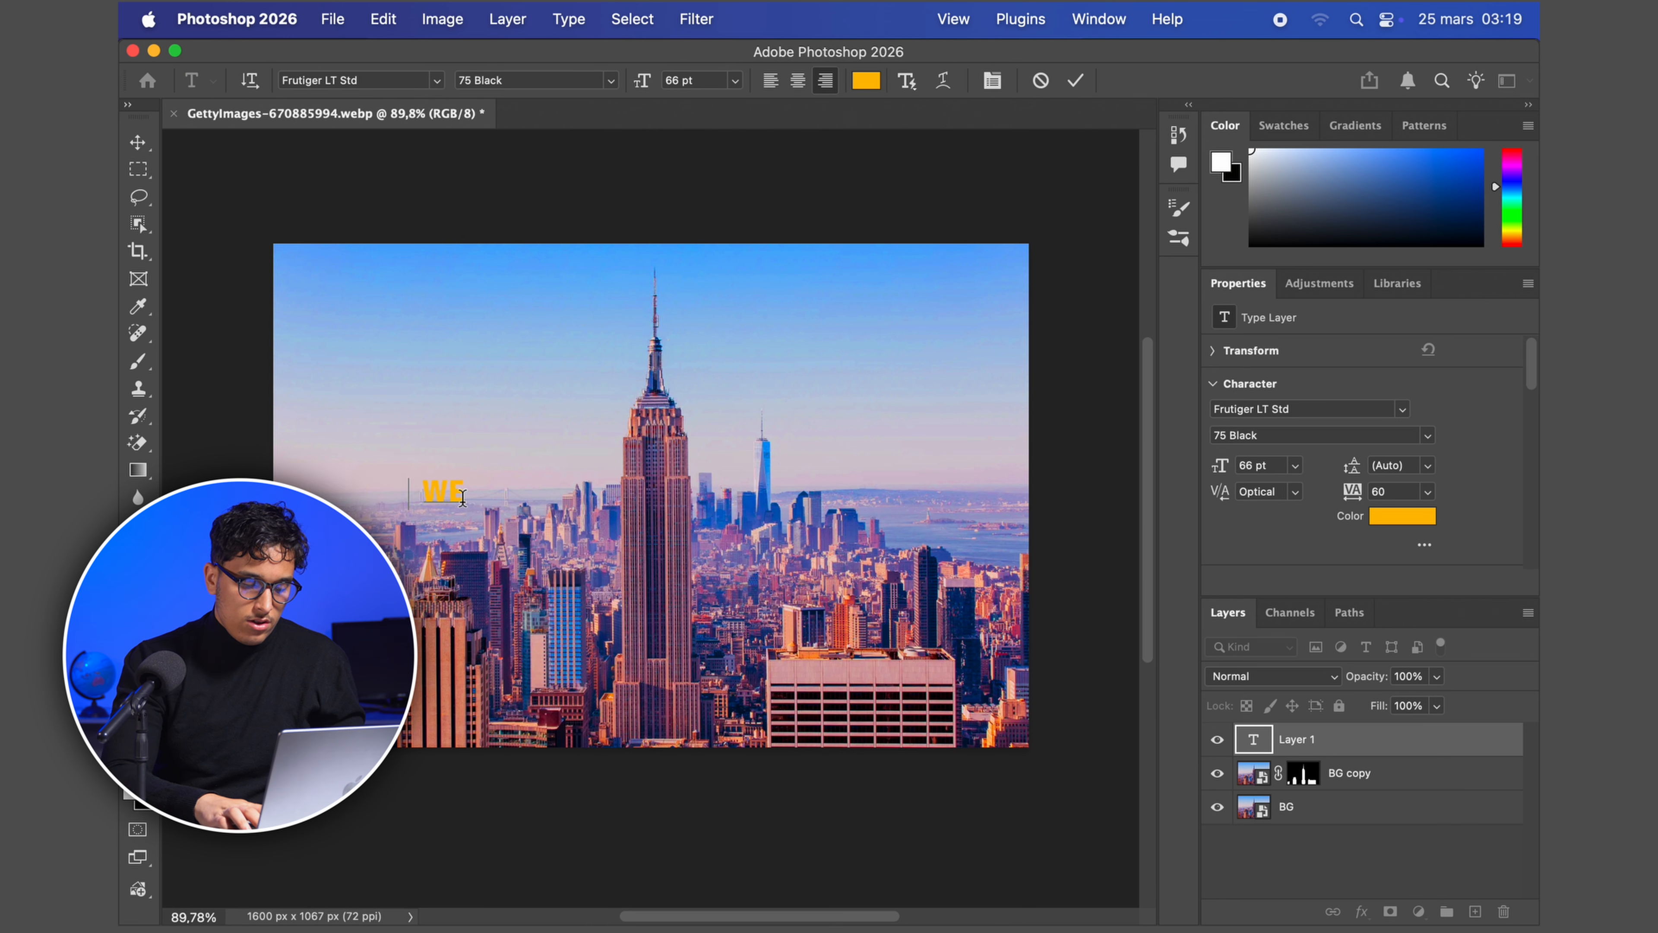
pyautogui.write('LCOME TO')
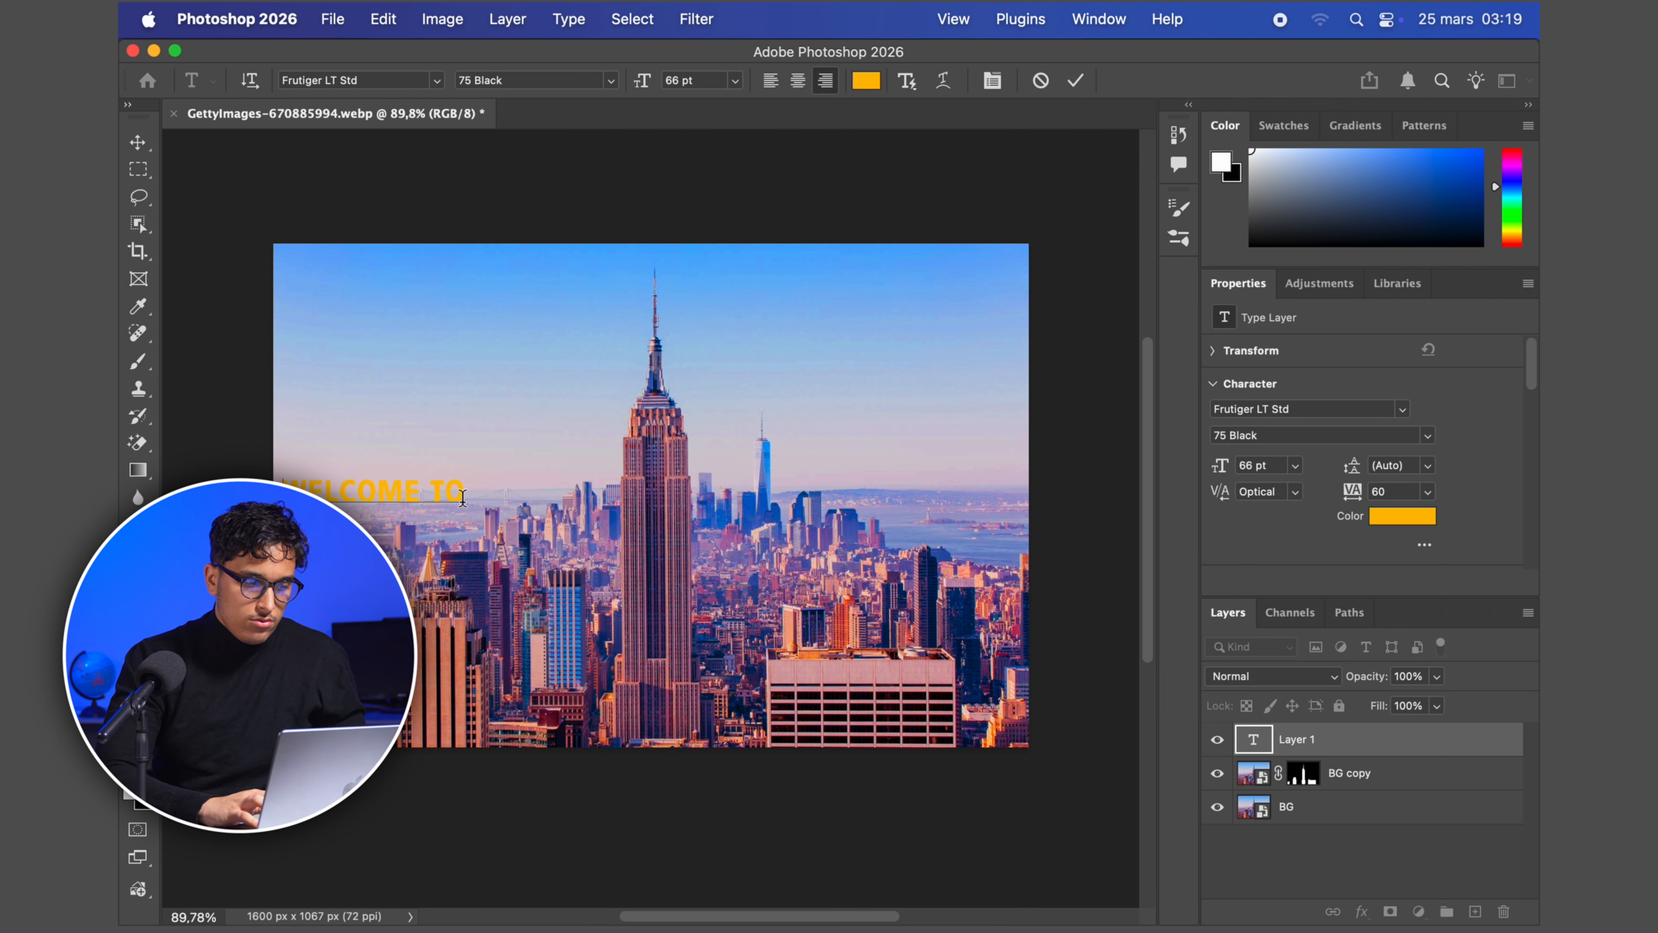
# - Enlarge the "WELCOME TO" text to about 148 pt and center it horizontally across the tall tower
pyautogui.click(138, 142)
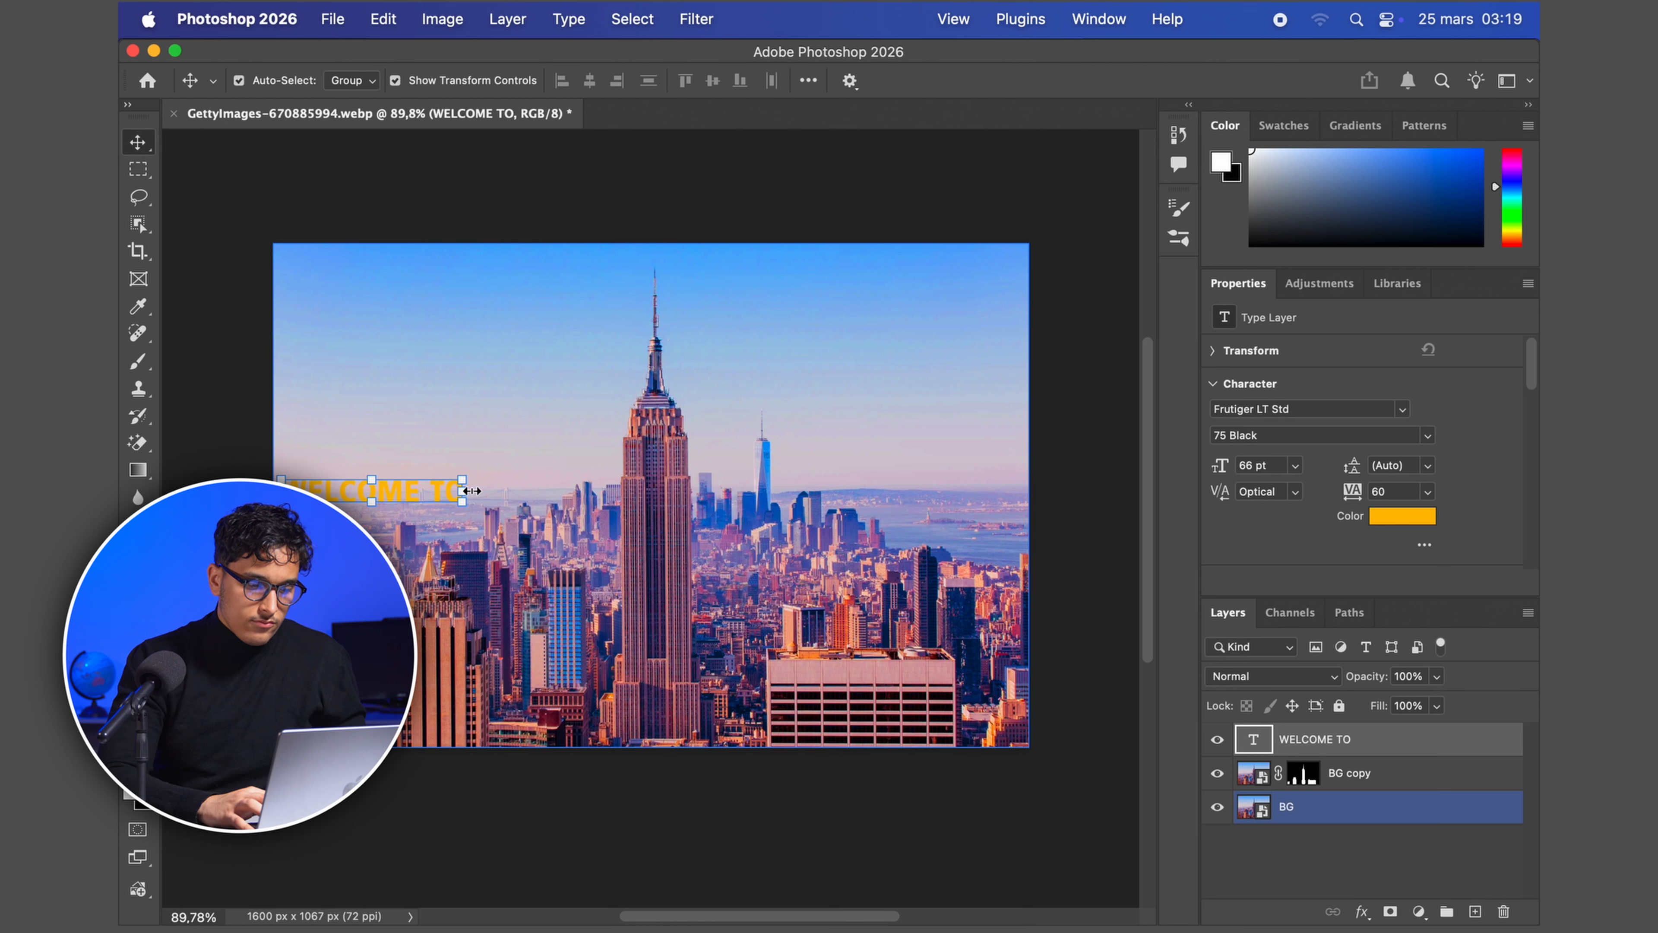
pyautogui.moveTo(472, 491); pyautogui.dragTo(697, 505)
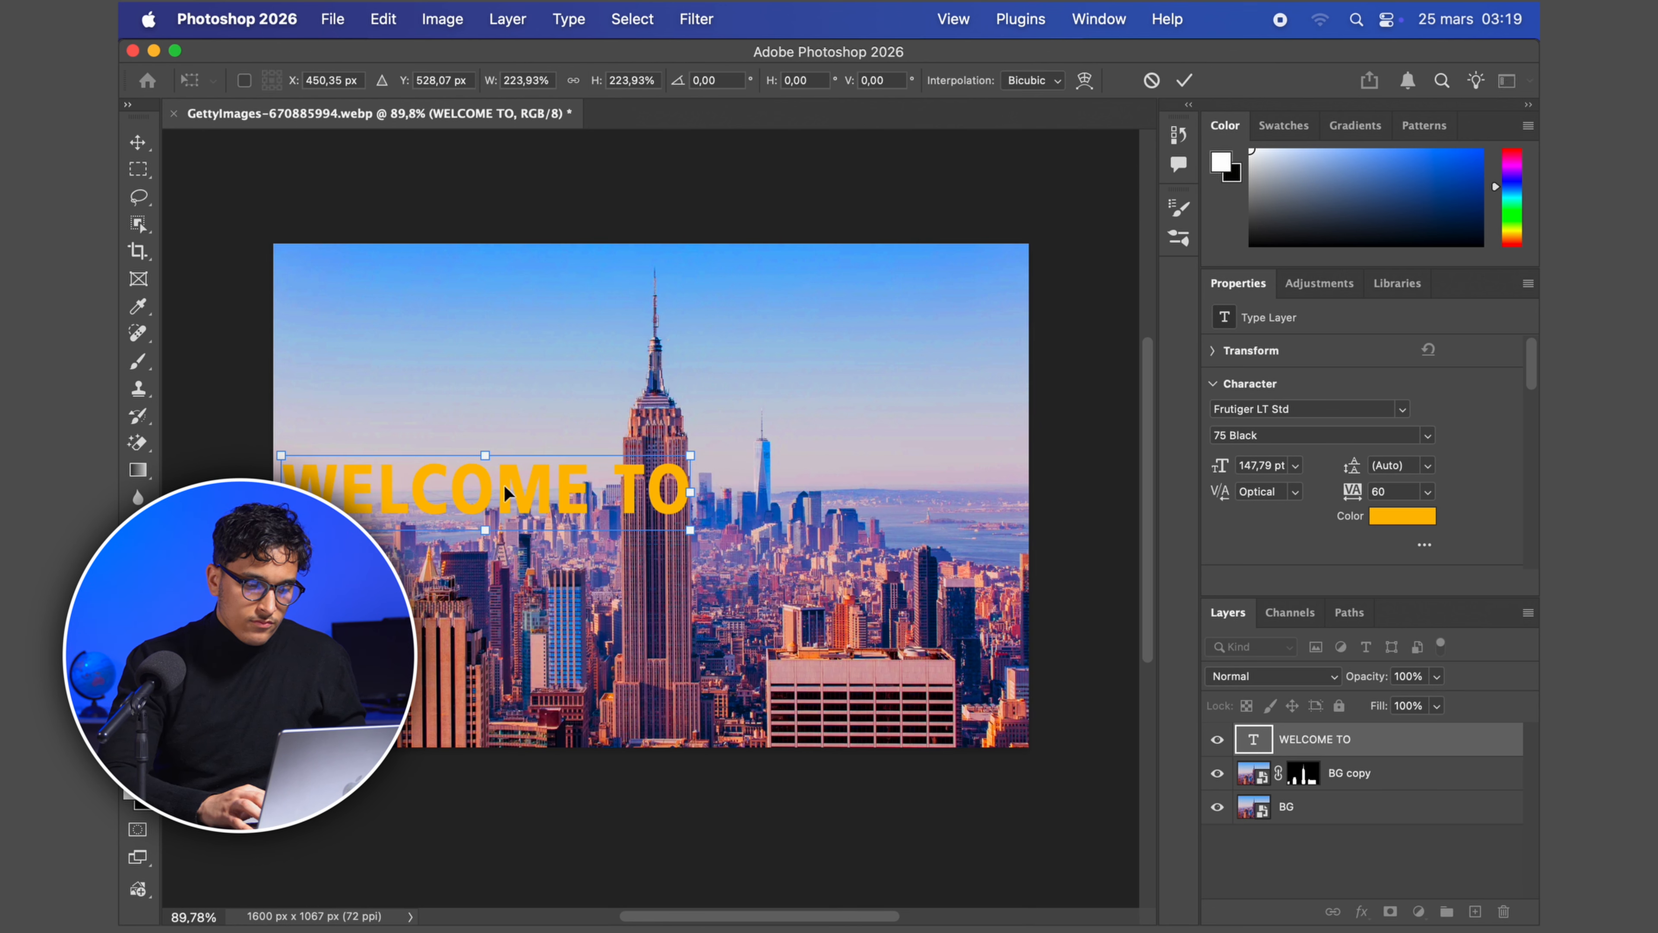
pyautogui.moveTo(504, 487); pyautogui.dragTo(672, 461)
pyautogui.click(1184, 80)
# - Deselect all layers and add a second yellow text layer reading "NEW YORK" below "WELCOME TO"
pyautogui.click(791, 409)
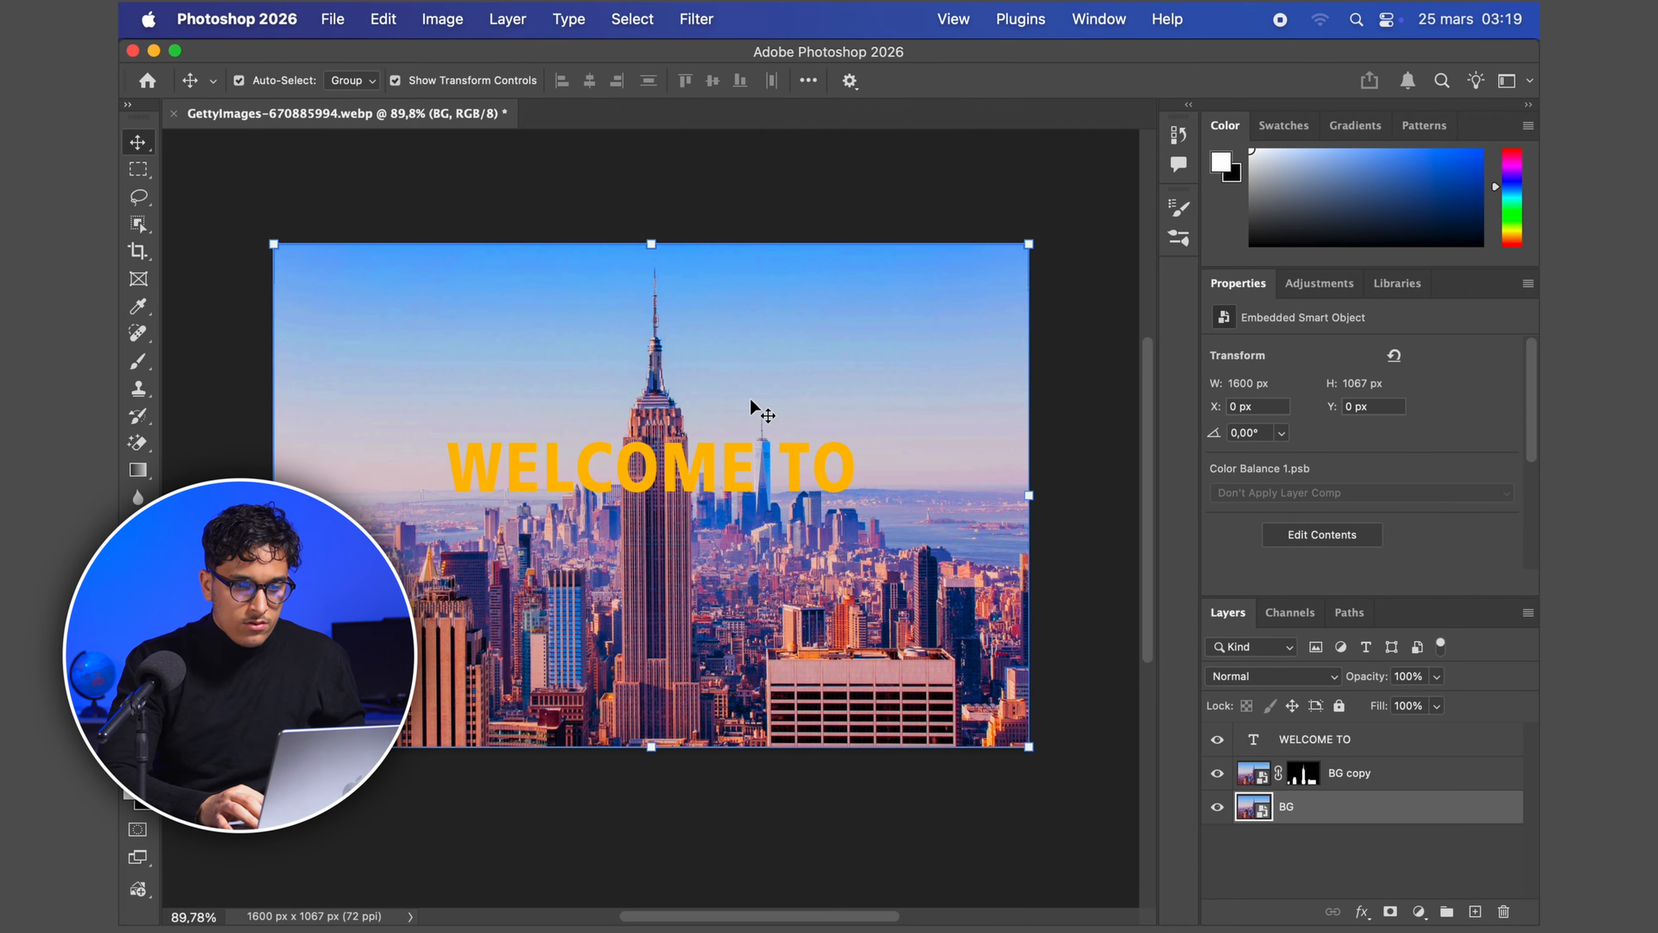
pyautogui.click(350, 204)
pyautogui.press('t')
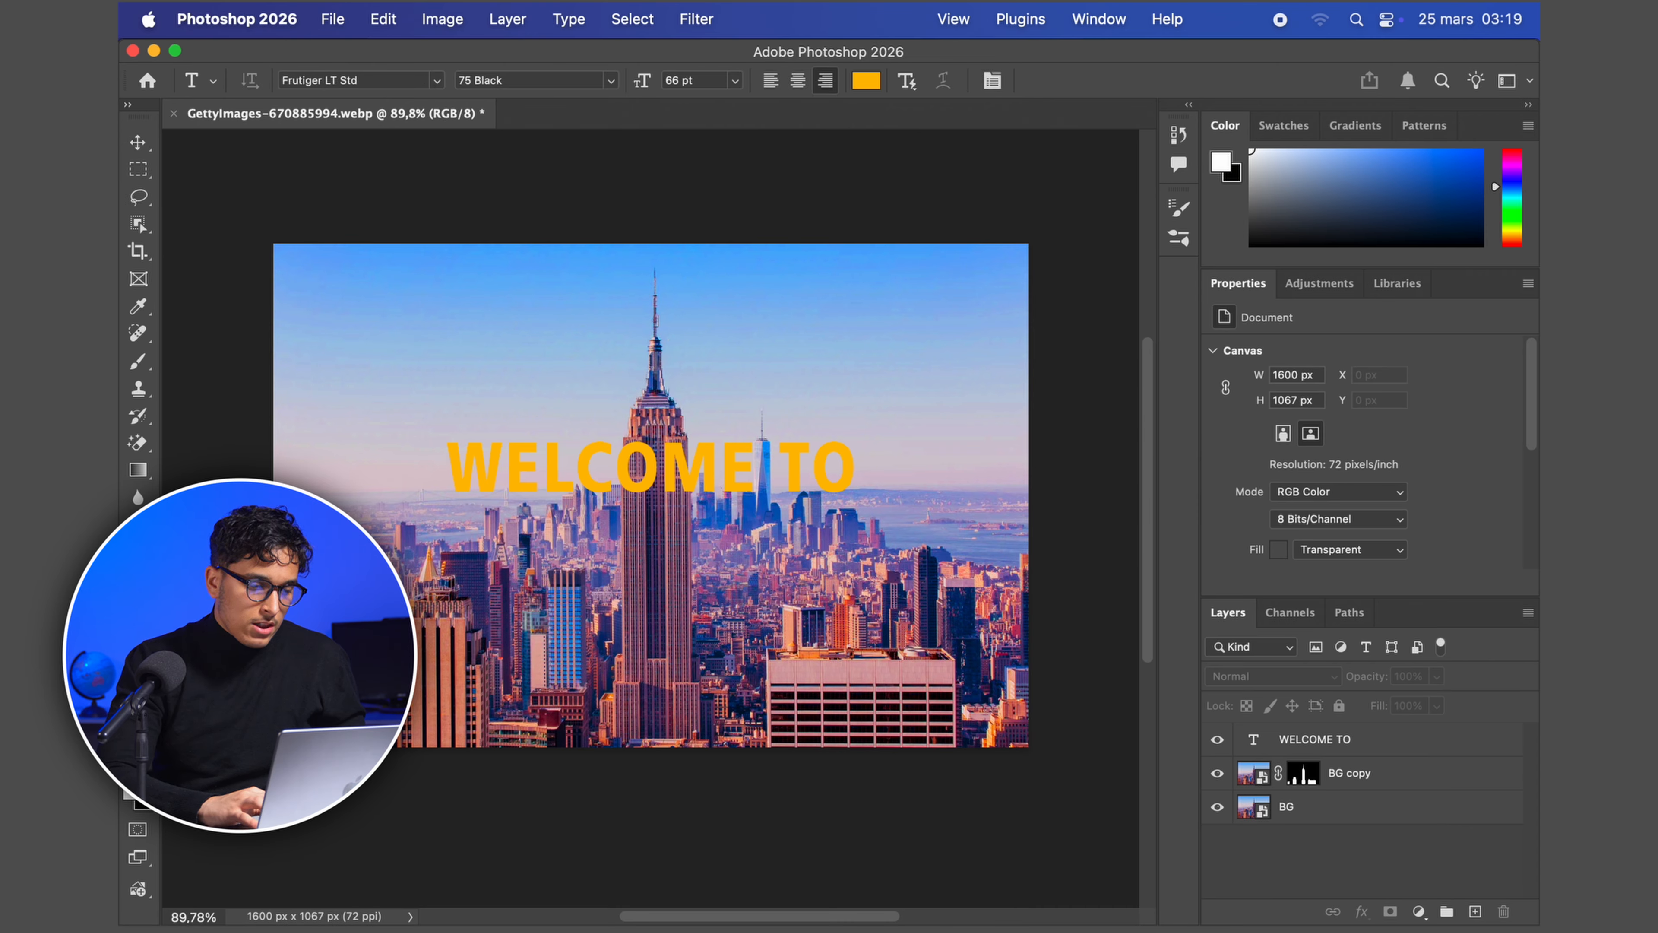
pyautogui.click(535, 523)
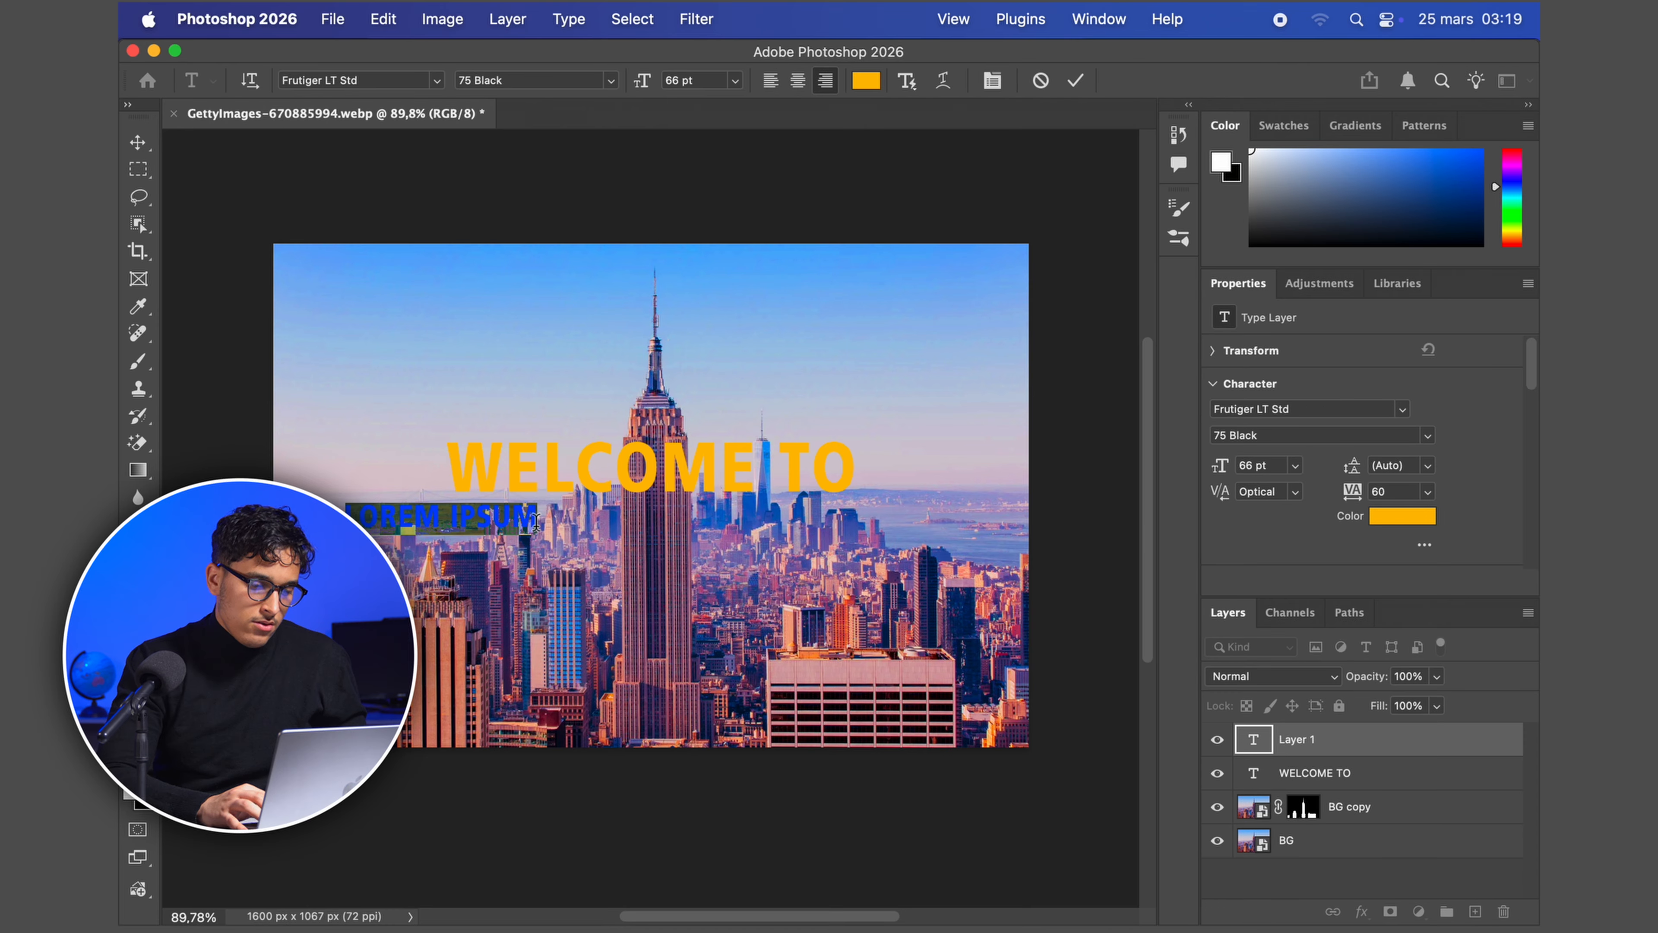
pyautogui.write('NEW')
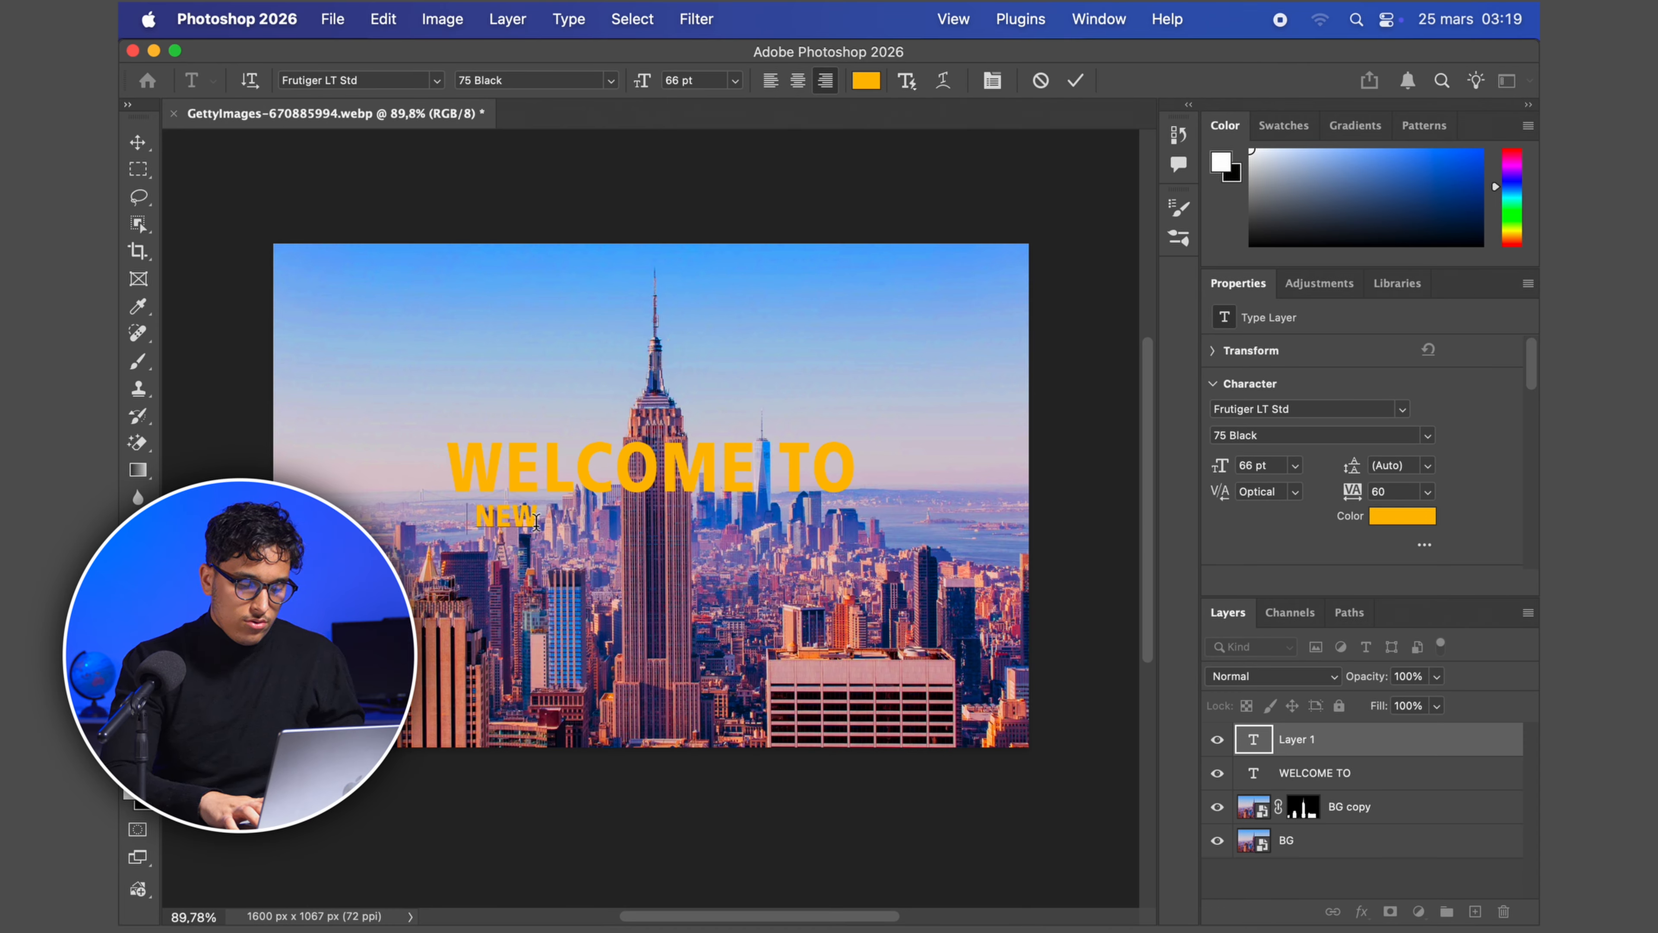
pyautogui.write(' YORK')
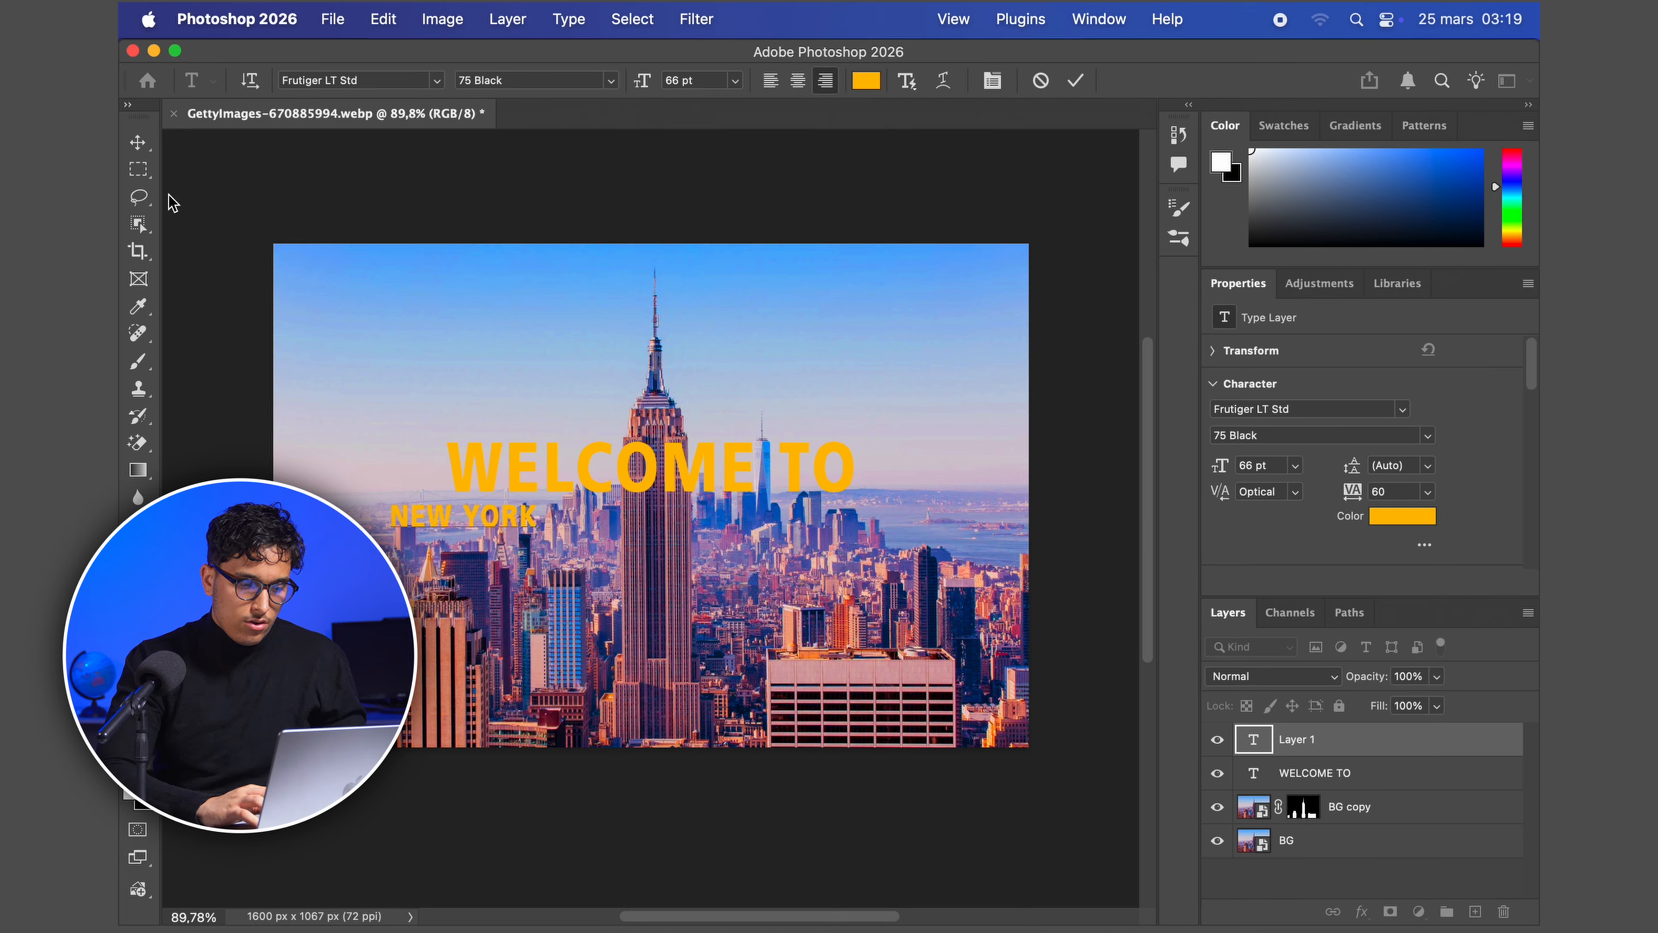
# - Enlarge the "NEW YORK" text to about 129 pt and center it directly beneath "WELCOME TO"
pyautogui.click(135, 149)
pyautogui.click(547, 534)
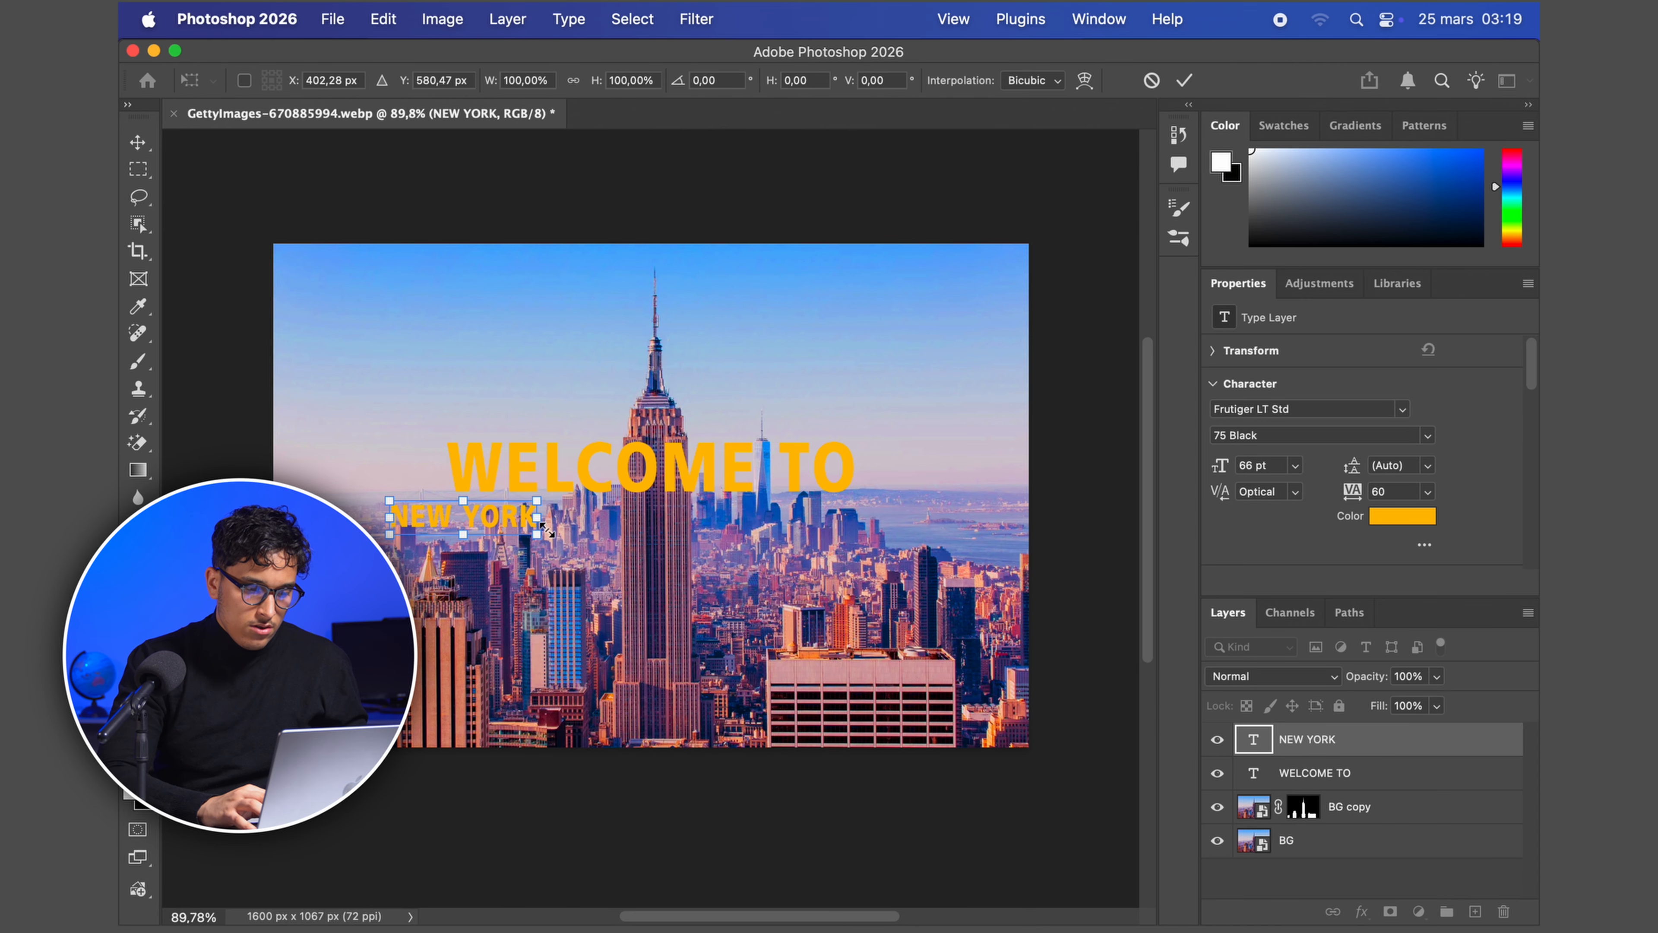
pyautogui.moveTo(548, 537); pyautogui.dragTo(682, 580)
pyautogui.moveTo(590, 531); pyautogui.dragTo(705, 530)
# - Rename the masked BG copy layer to SUBJECT and move it above both text layers
pyautogui.doubleClick(1349, 806)
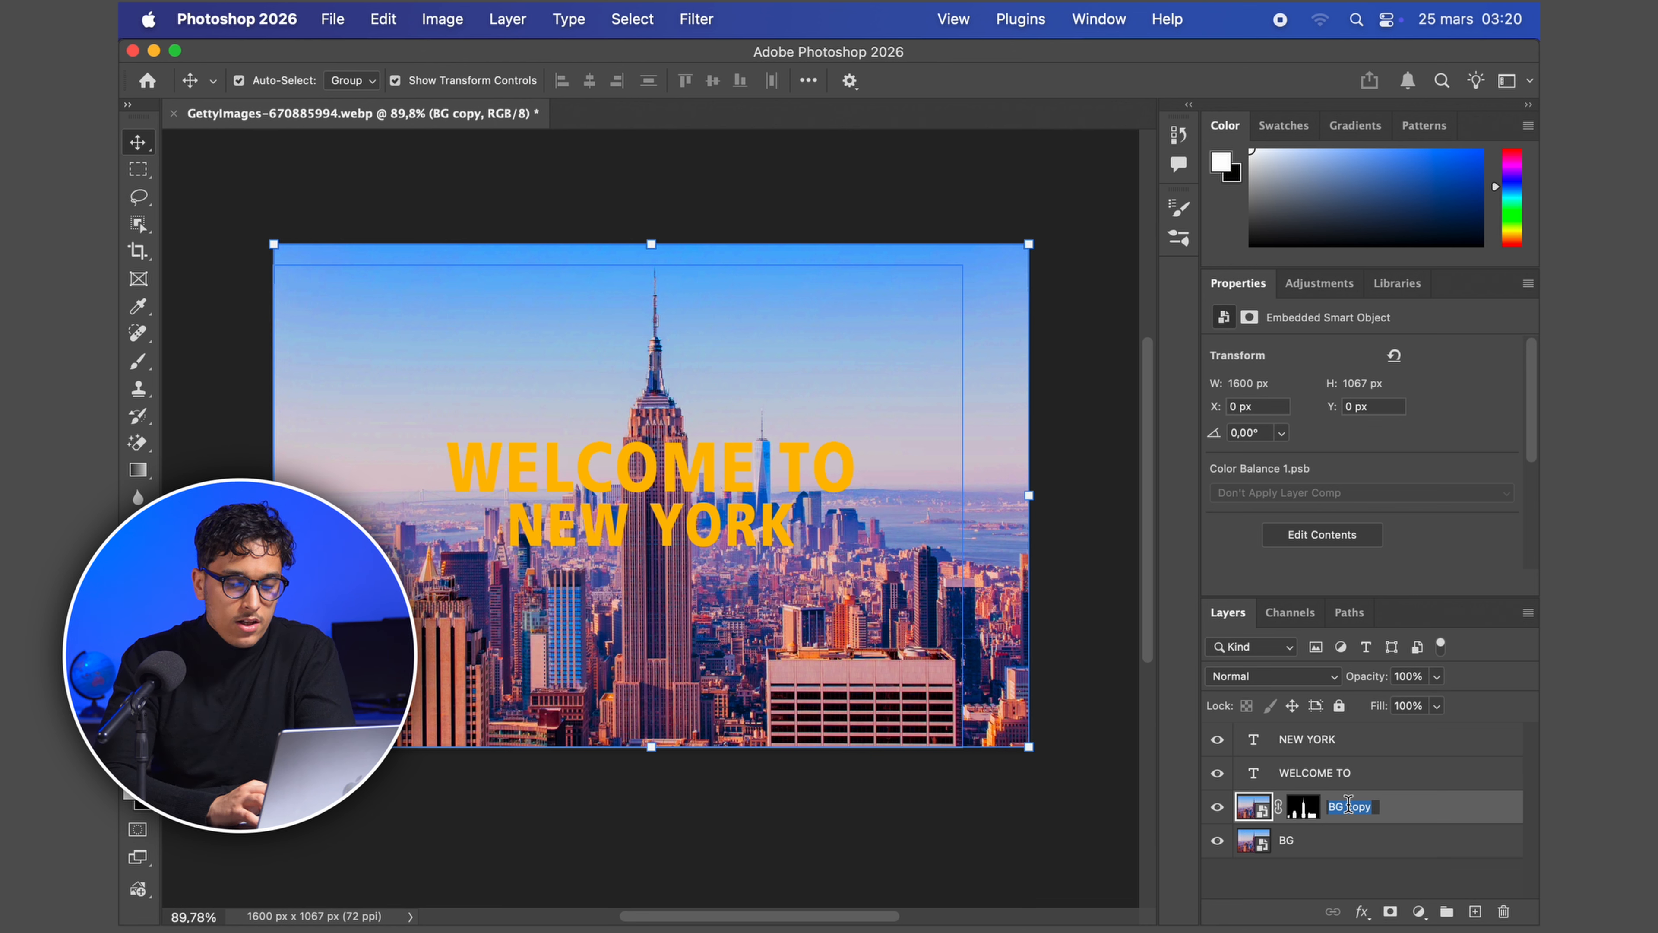
pyautogui.write('SUB')
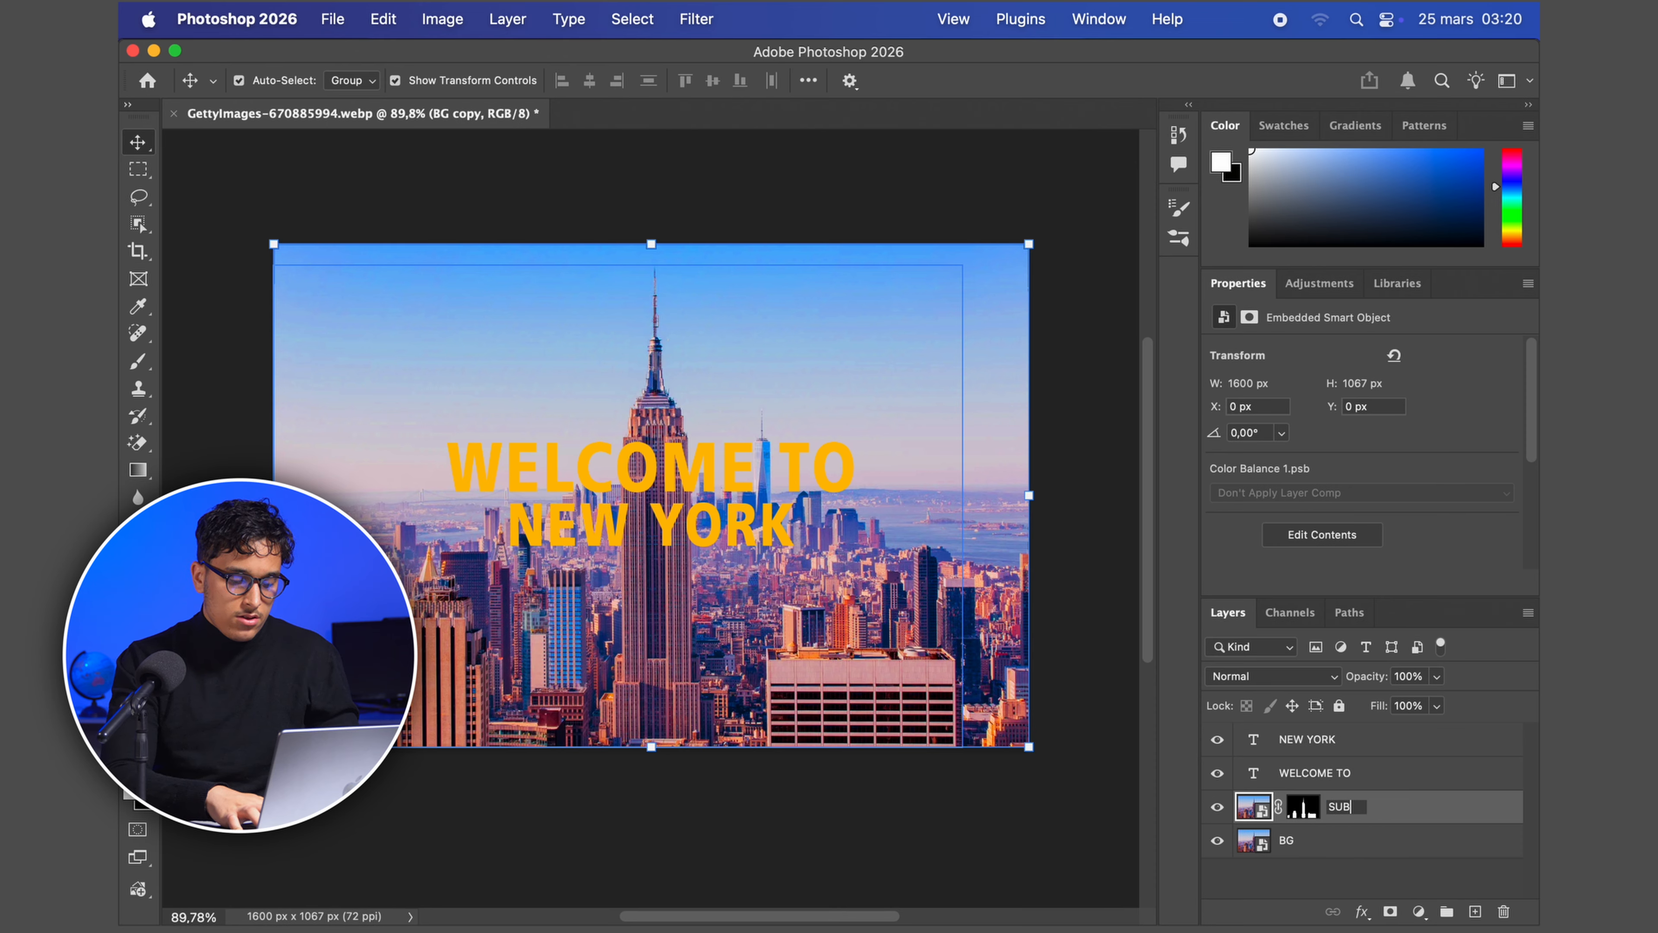
pyautogui.write('JECT')
pyautogui.press('Return')
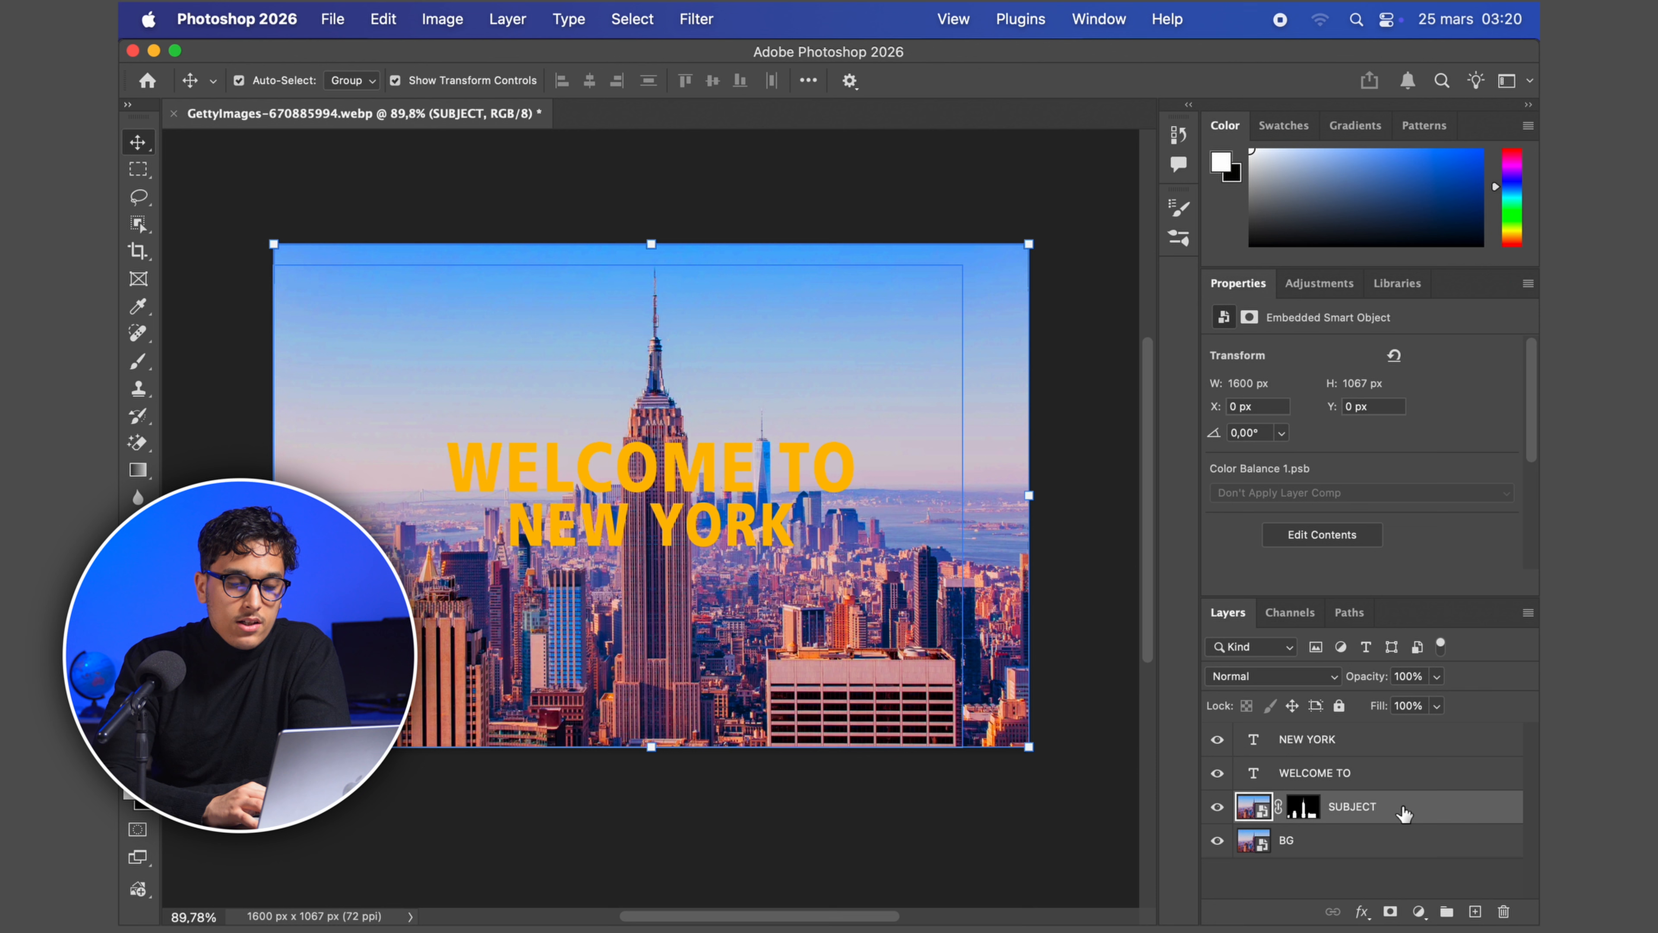
pyautogui.moveTo(1404, 812); pyautogui.dragTo(1386, 734)
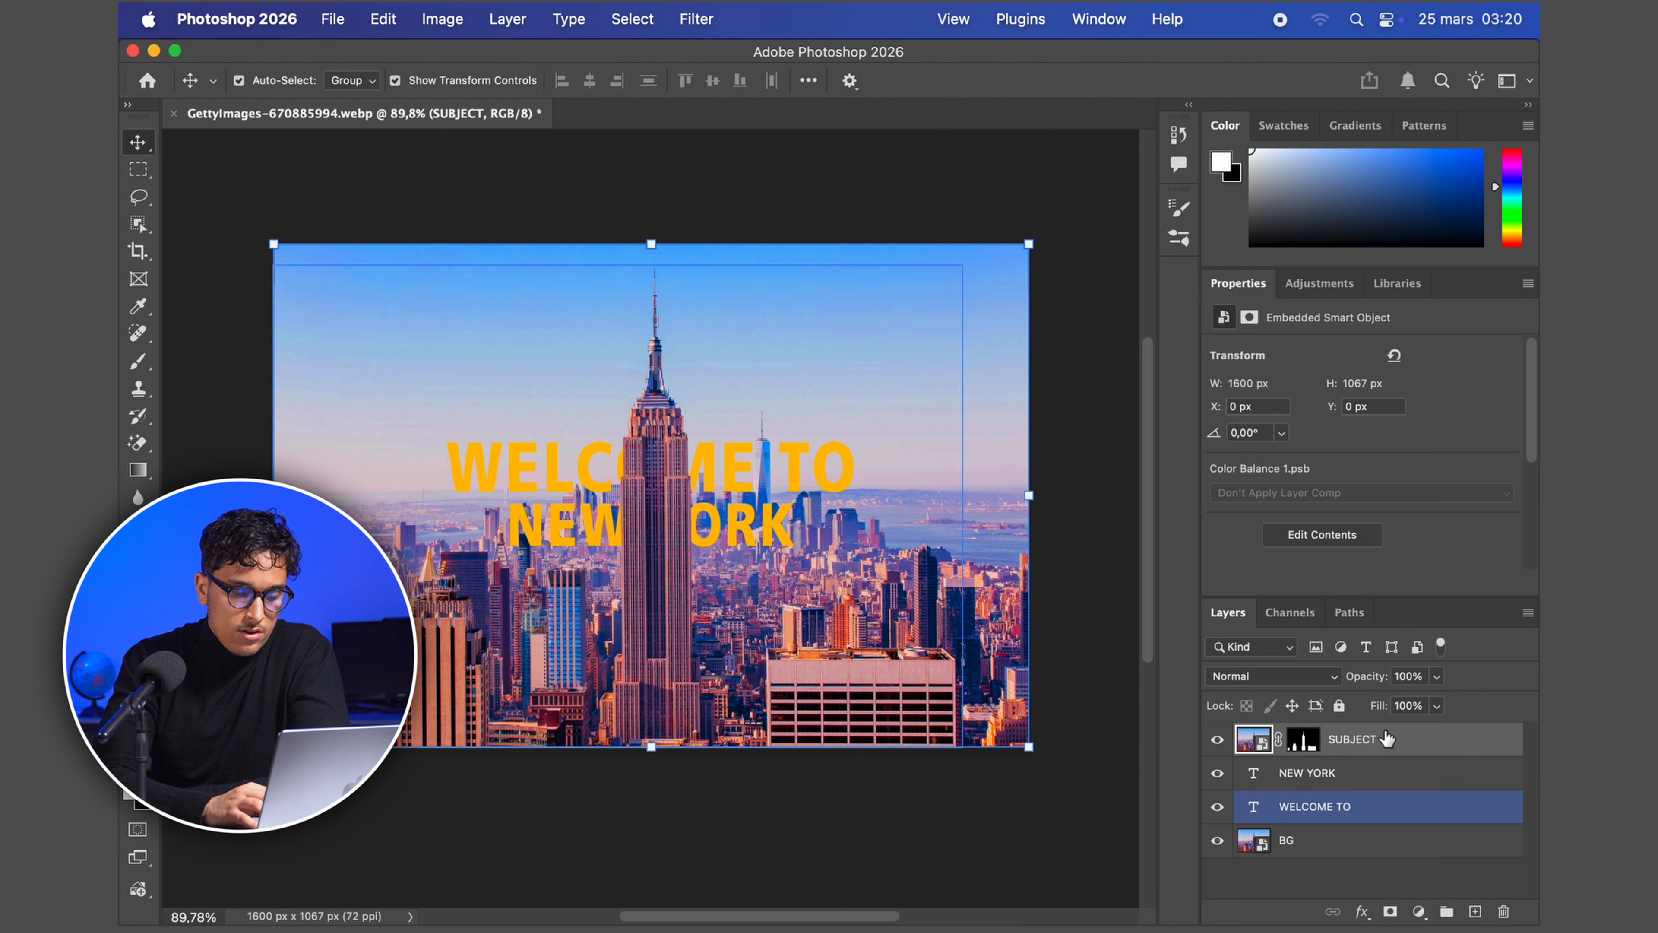
# - Duplicate the NEW YORK and WELCOME TO text layers together and move the copies above the SUBJECT layer
pyautogui.click(1396, 853)
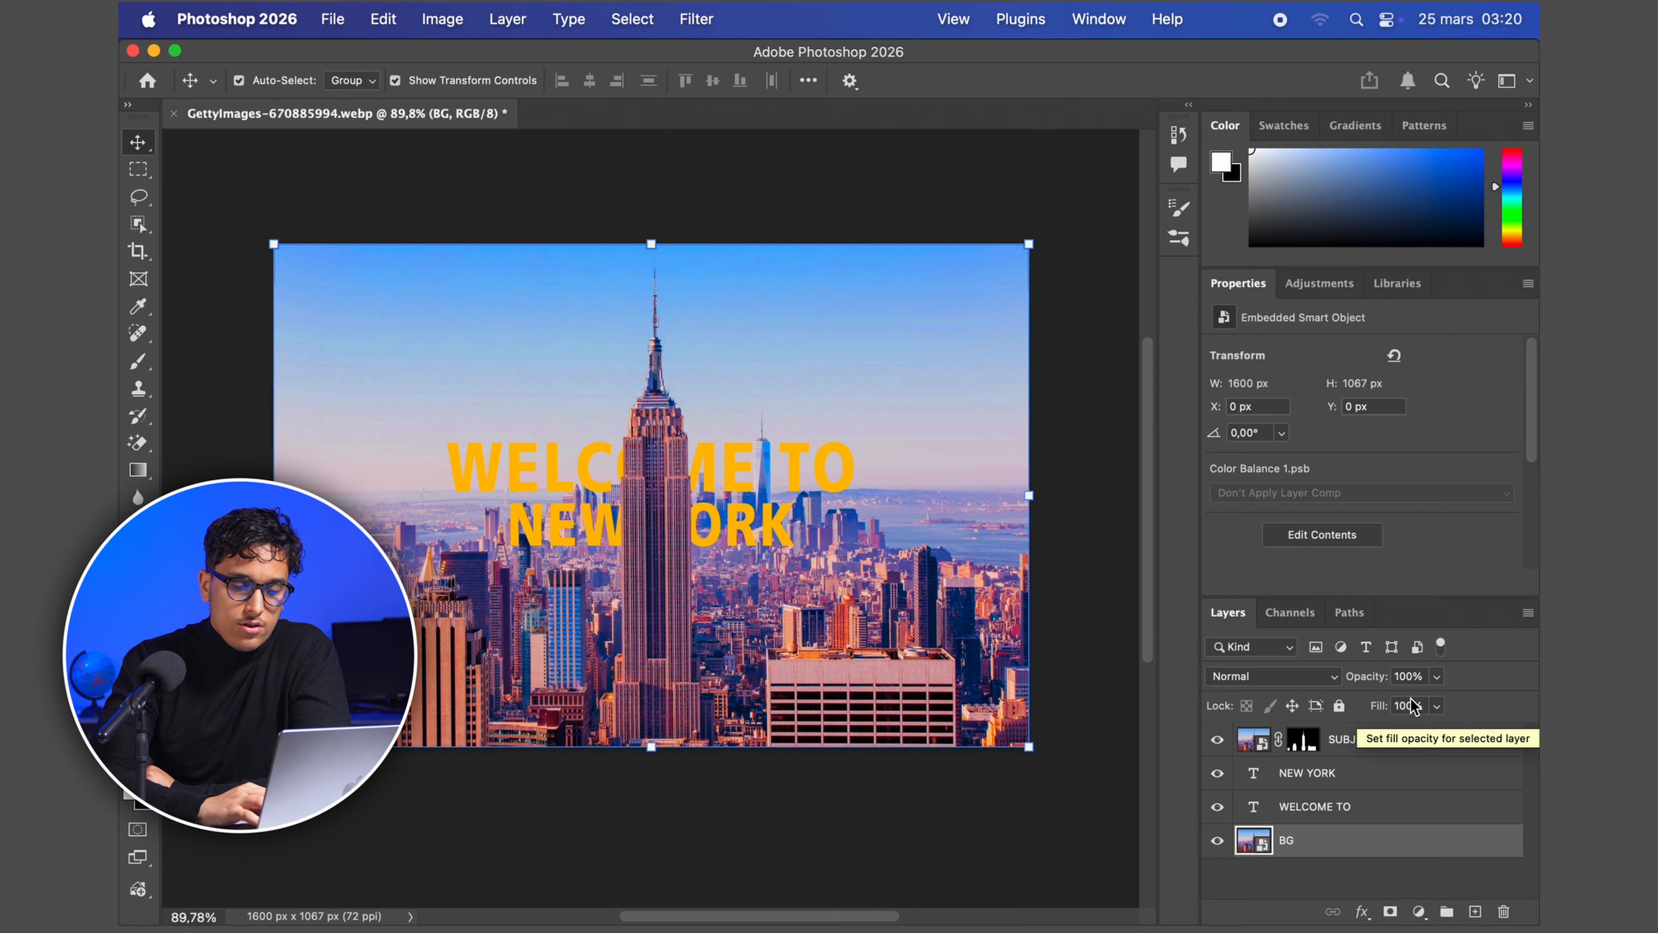
pyautogui.click(1404, 739)
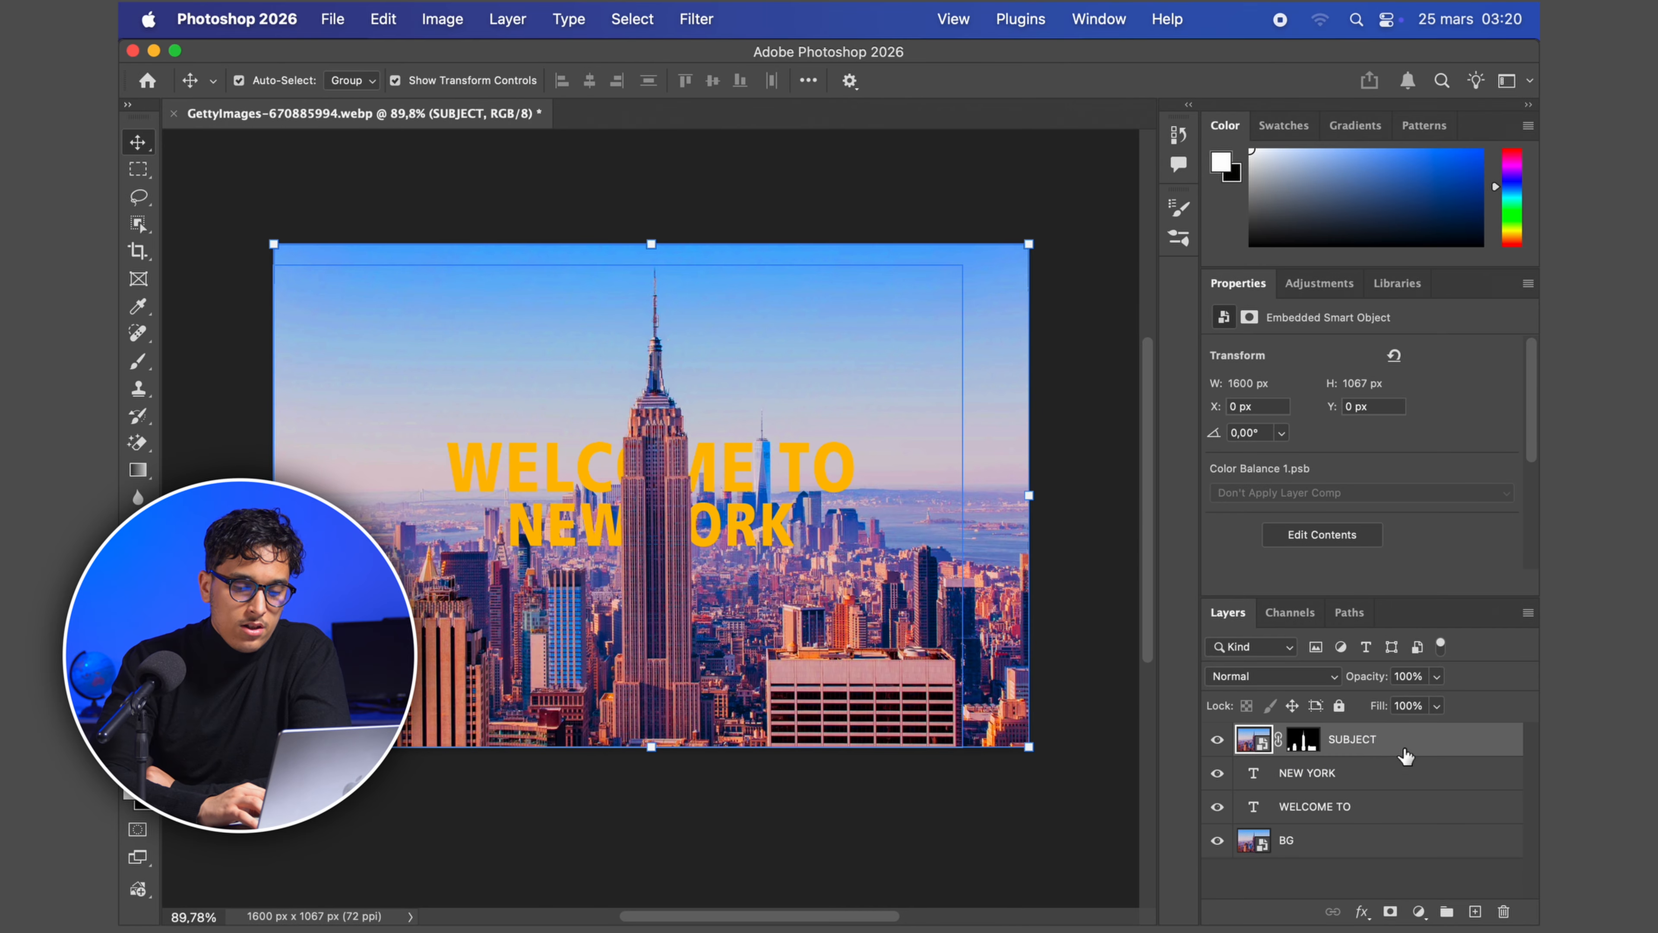
pyautogui.click(1383, 781)
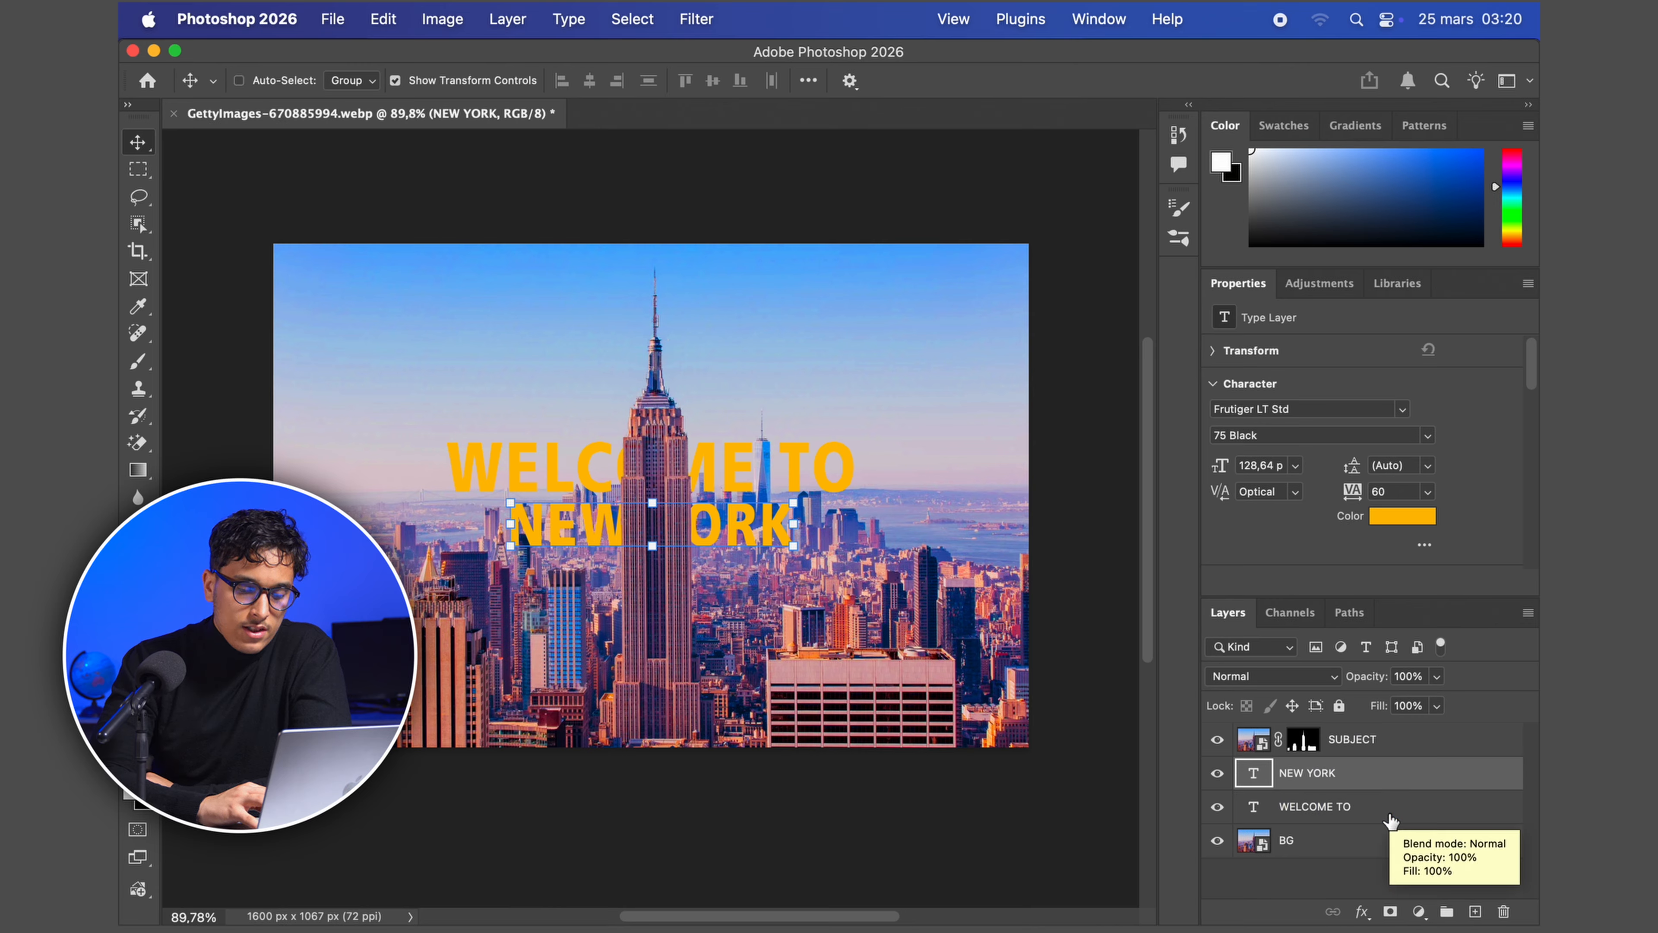
pyautogui.keyDown('super'); pyautogui.click(1412, 806); pyautogui.keyUp('super')
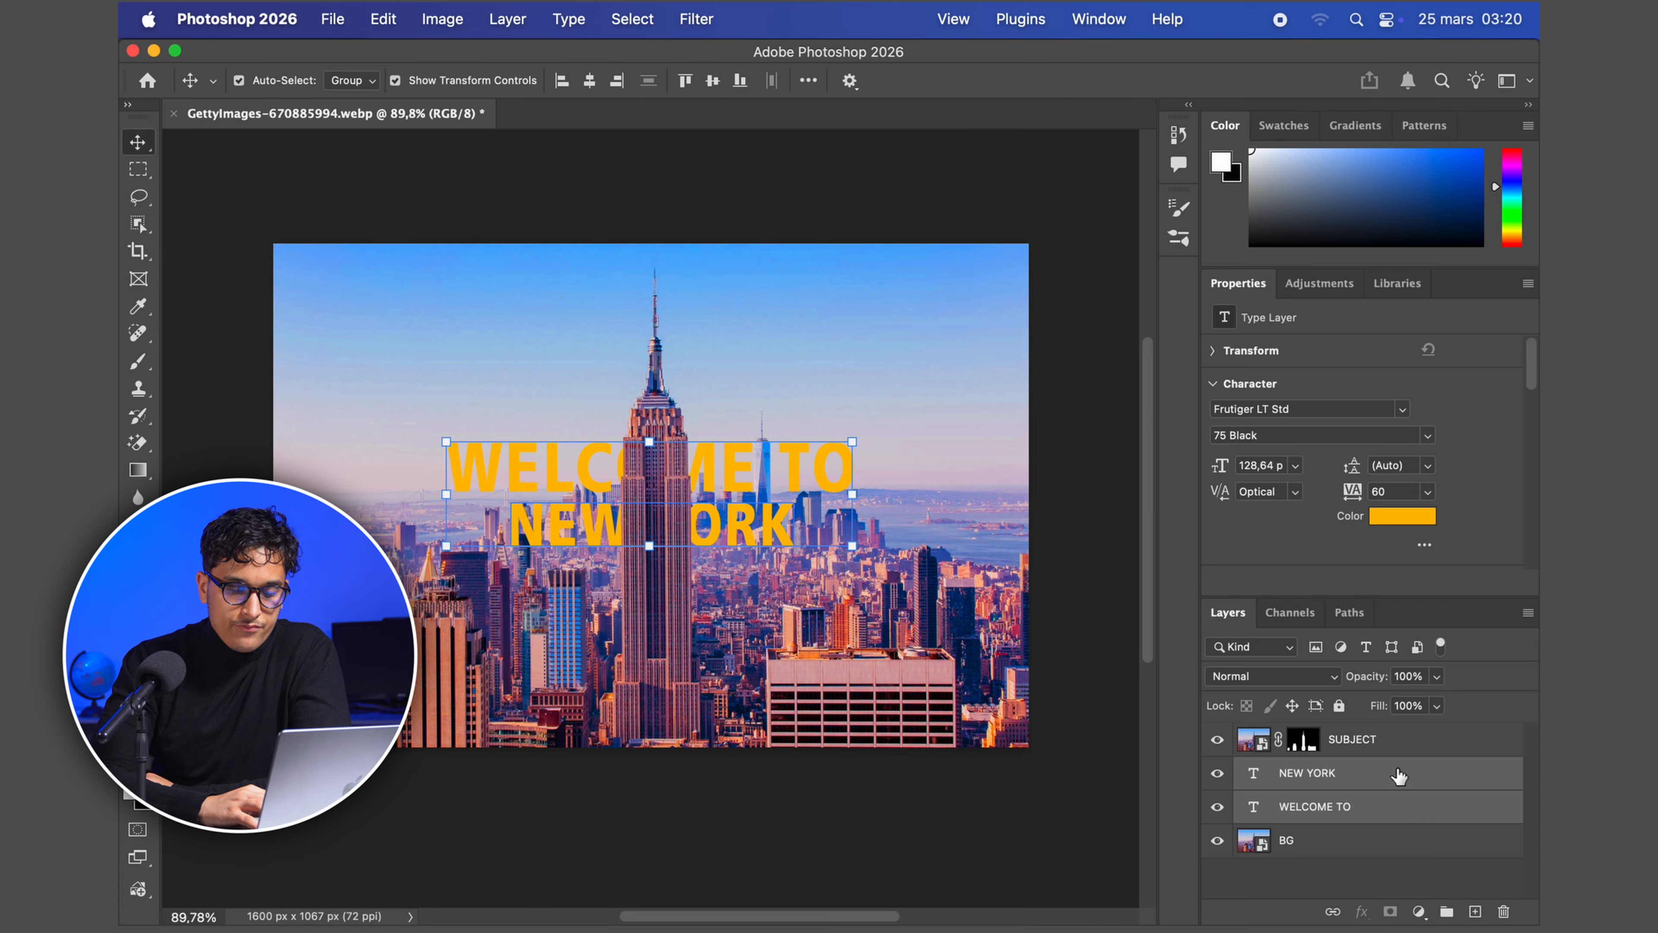
pyautogui.moveTo(1399, 776); pyautogui.dragTo(1480, 923)
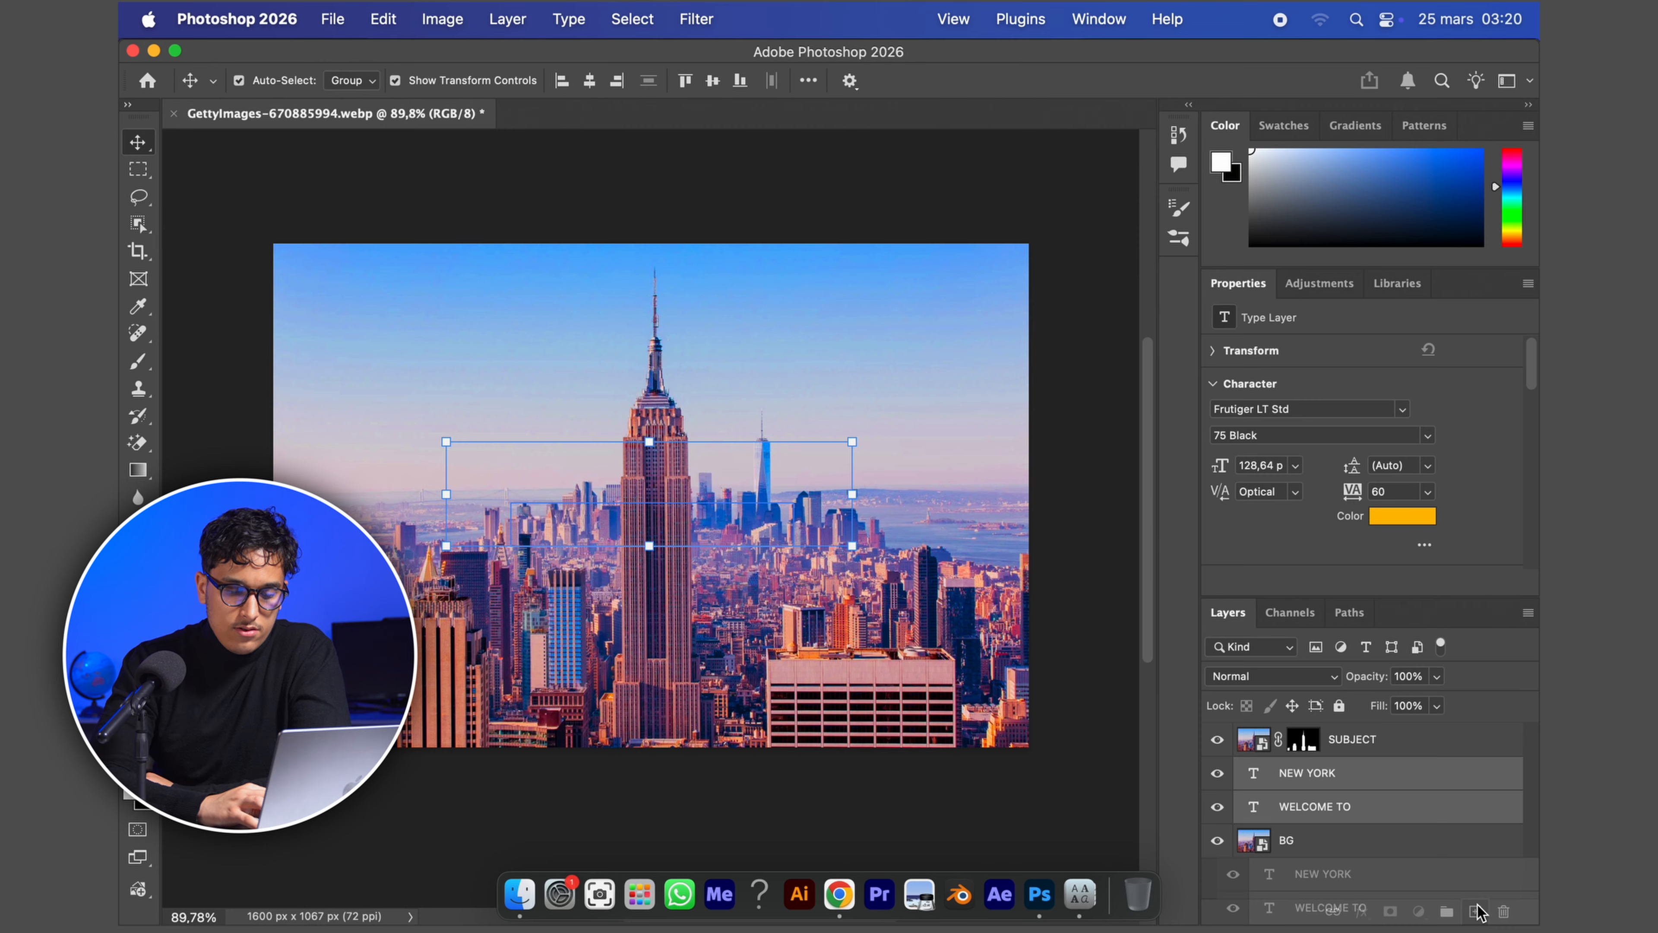
pyautogui.moveTo(1478, 905); pyautogui.dragTo(1478, 905)
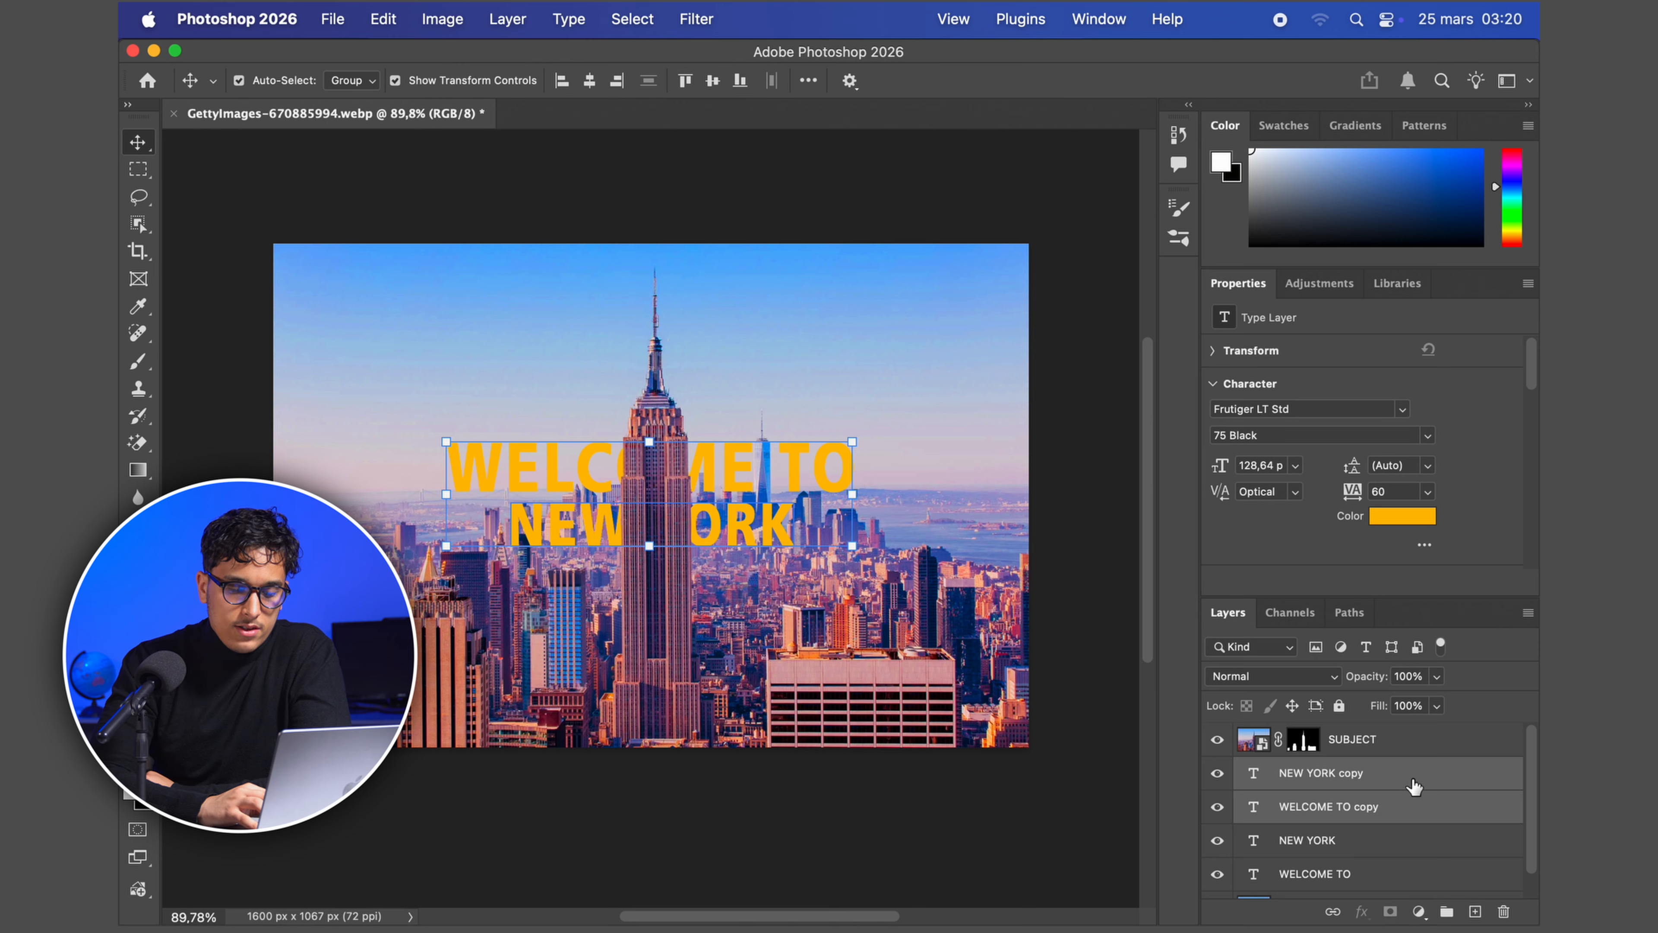
pyautogui.moveTo(1419, 776); pyautogui.dragTo(1403, 730)
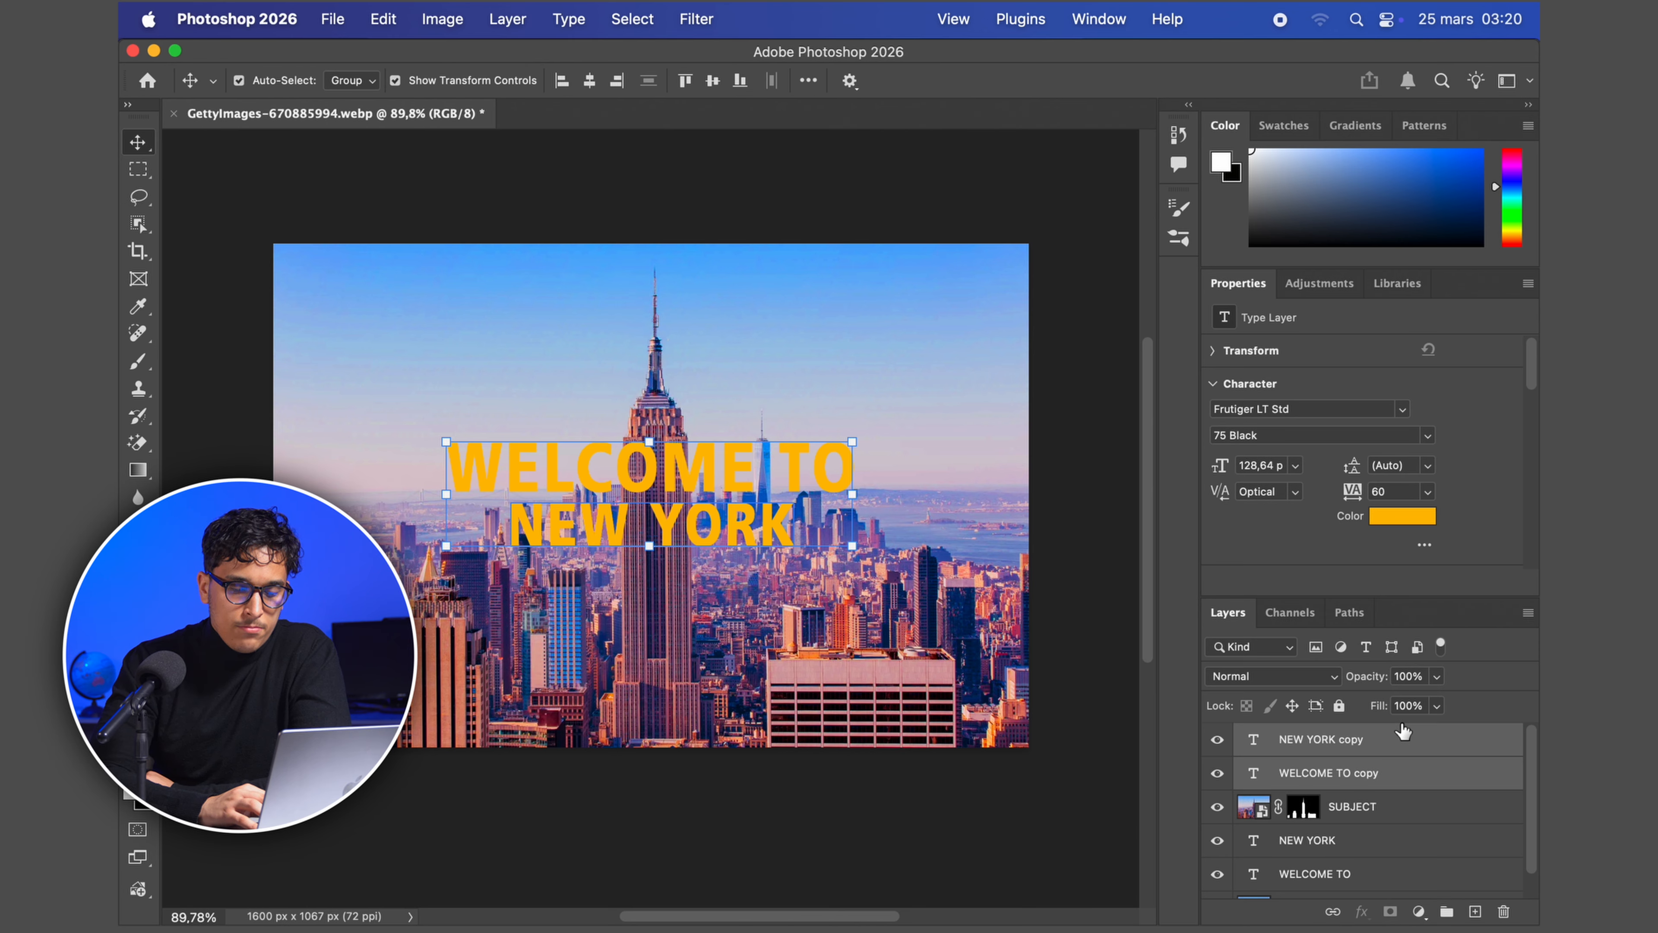
# - Rename the WELCOME TO copy layer to "WELCOME TO OUTLINE"
pyautogui.click(1376, 778)
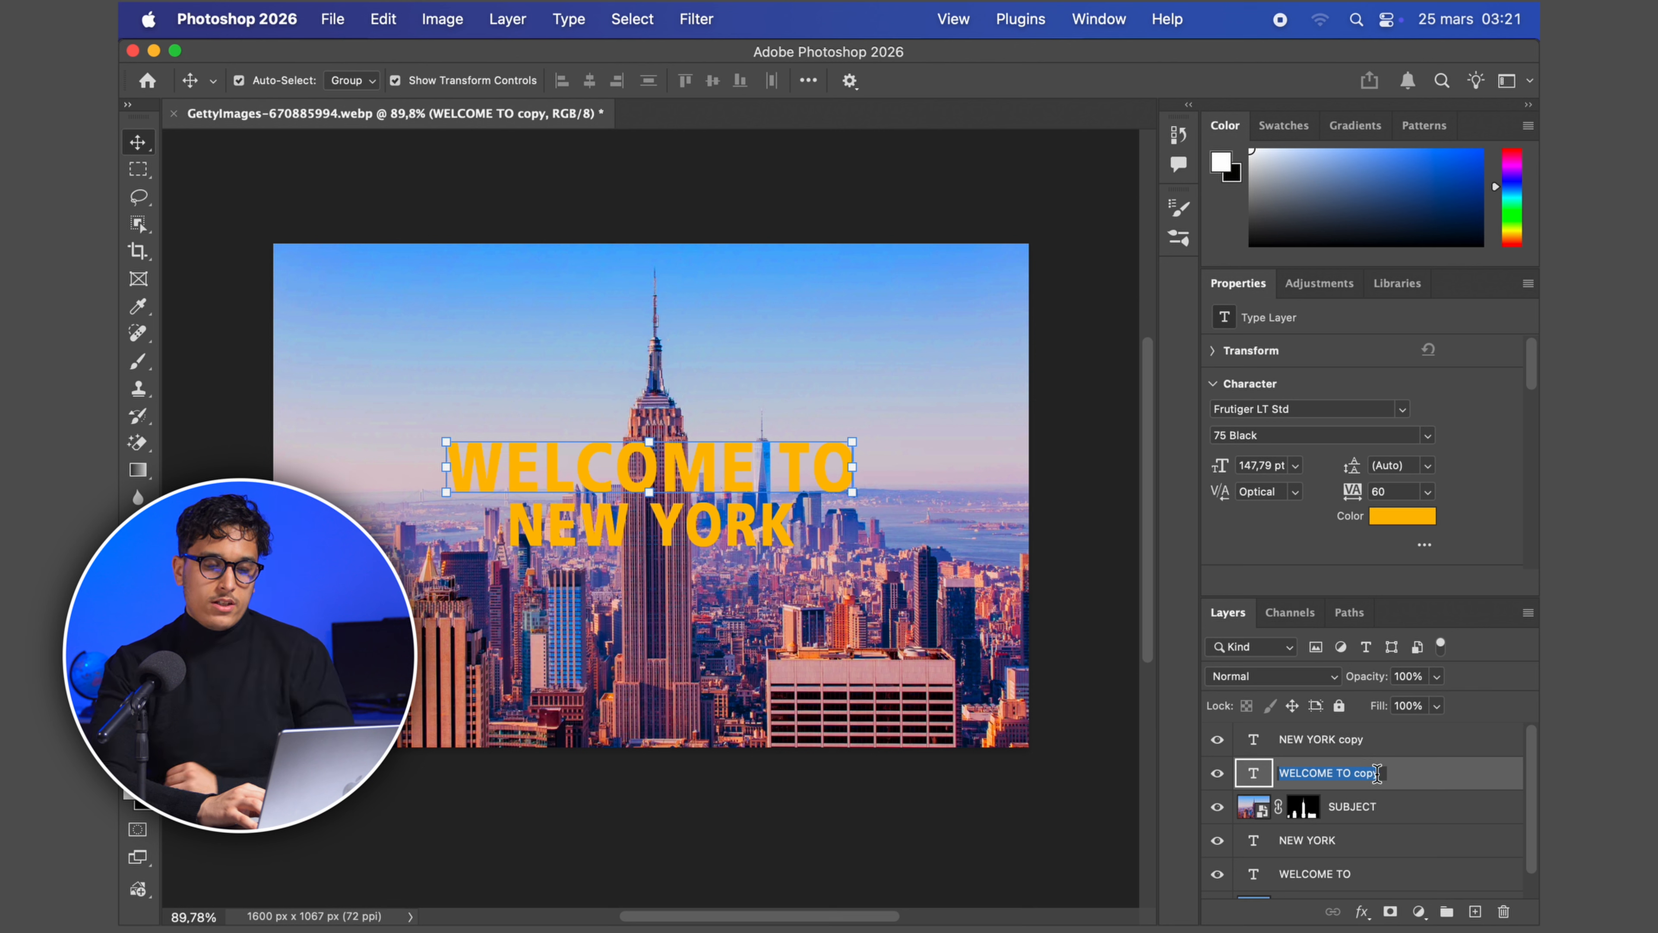
pyautogui.doubleClick(1363, 774)
pyautogui.doubleClick(1365, 774)
pyautogui.click(1377, 774)
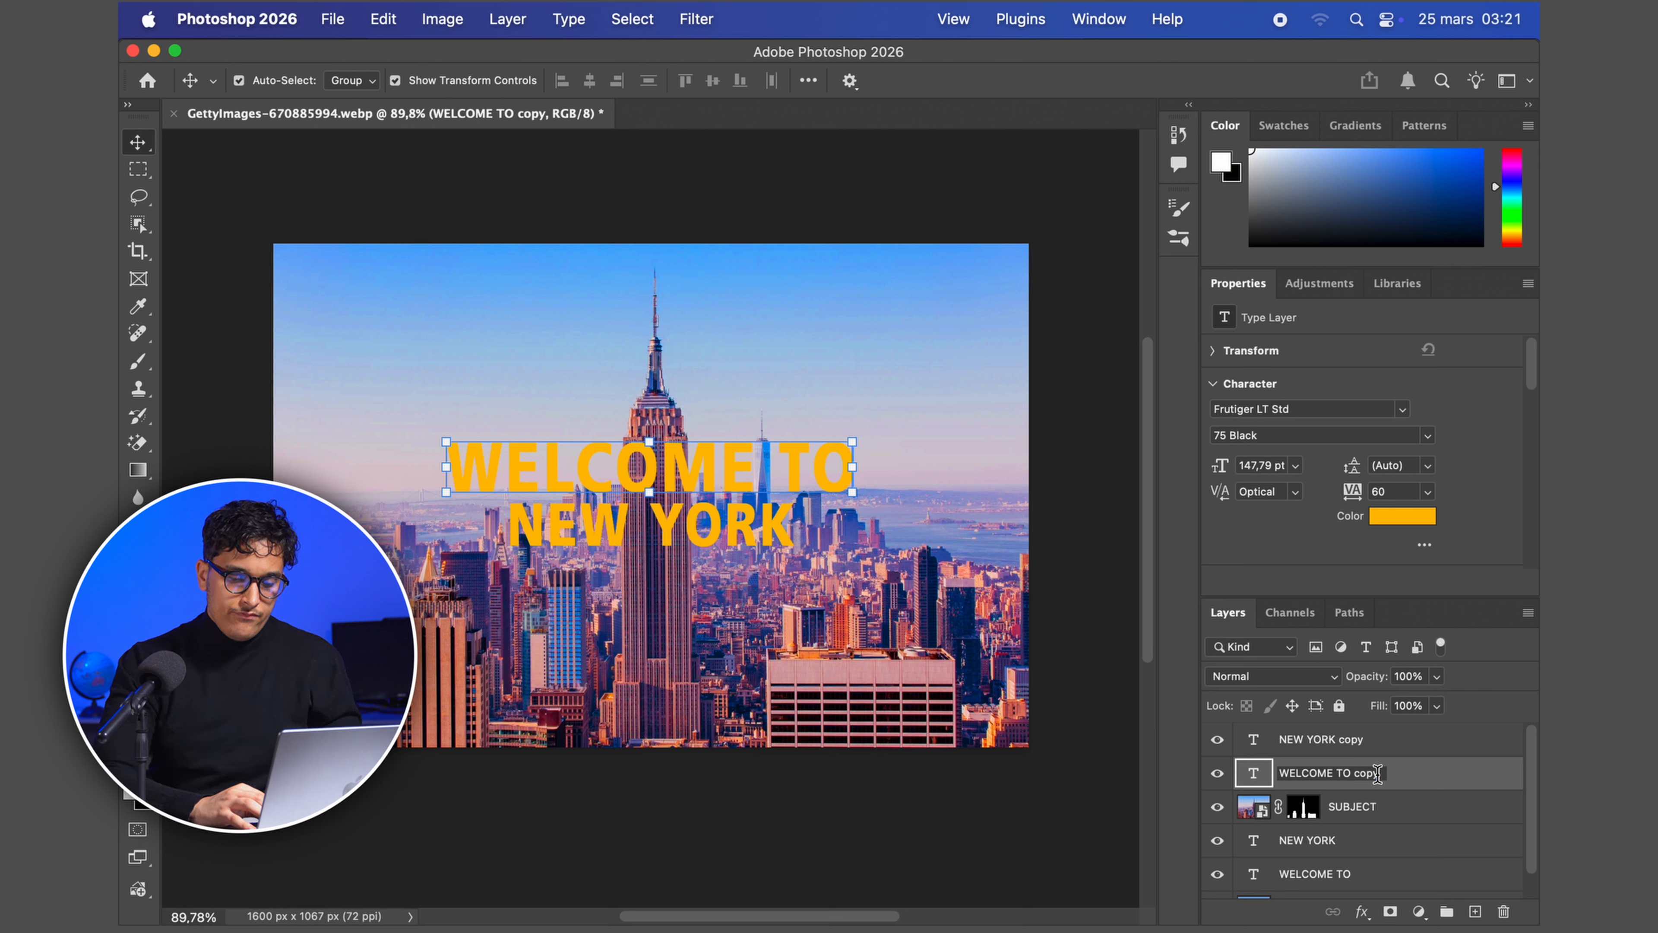
pyautogui.write('OUTLINE')
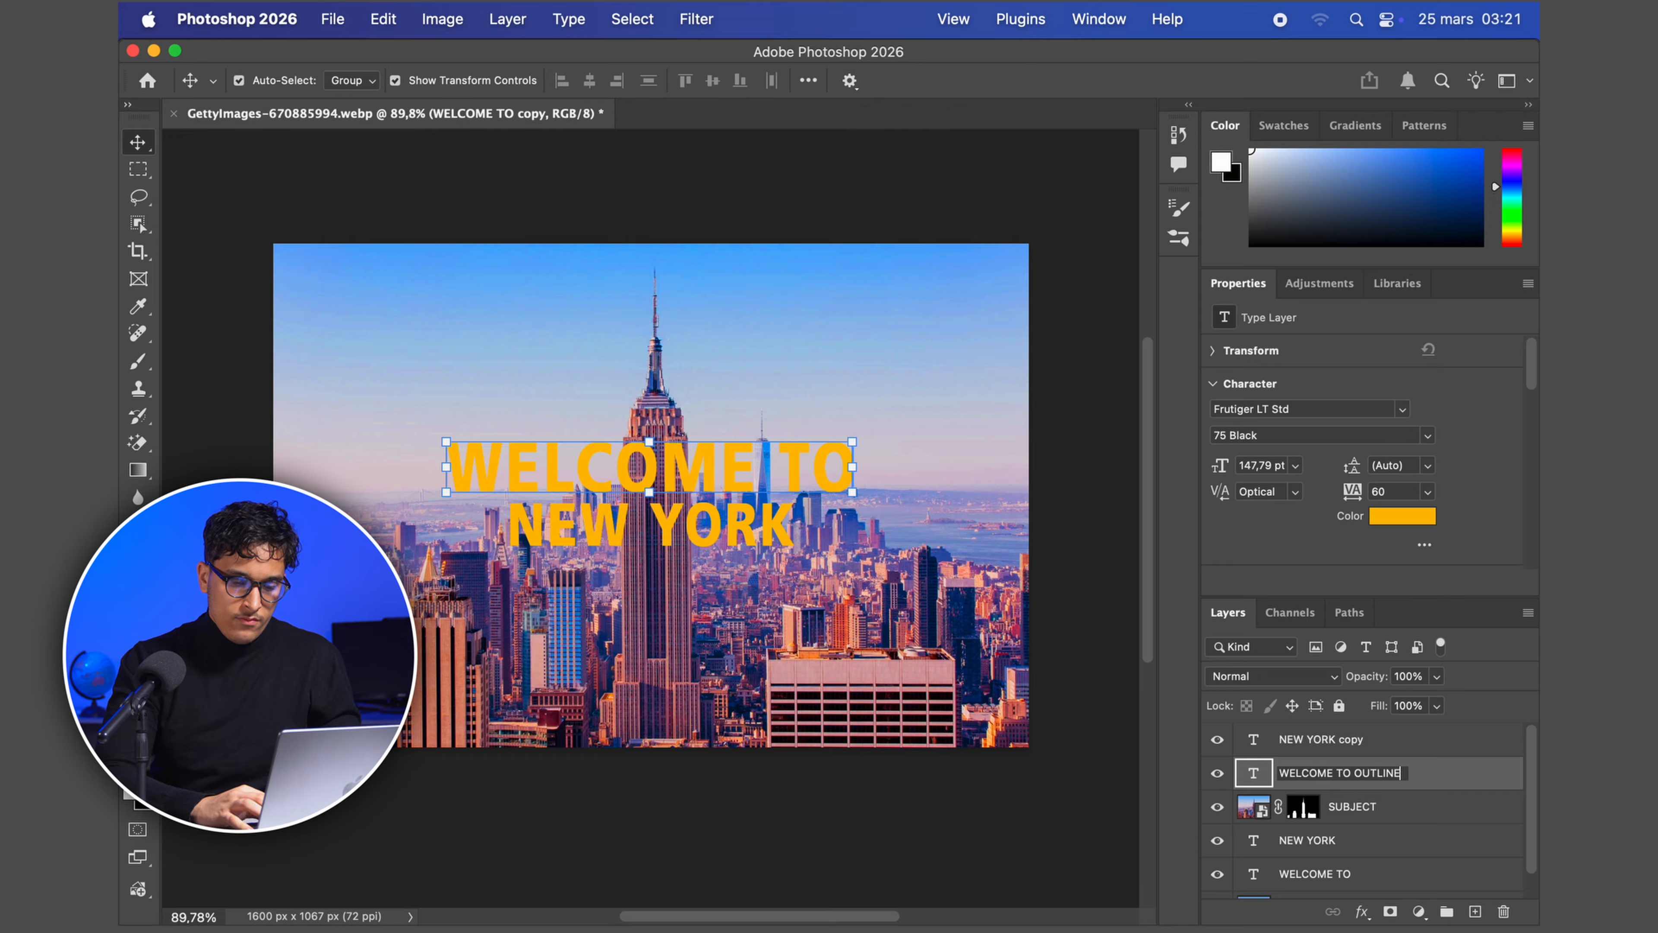
# - Rename the NEW YORK copy layer to "NEW YORK OUTLINE"
pyautogui.click(1357, 741)
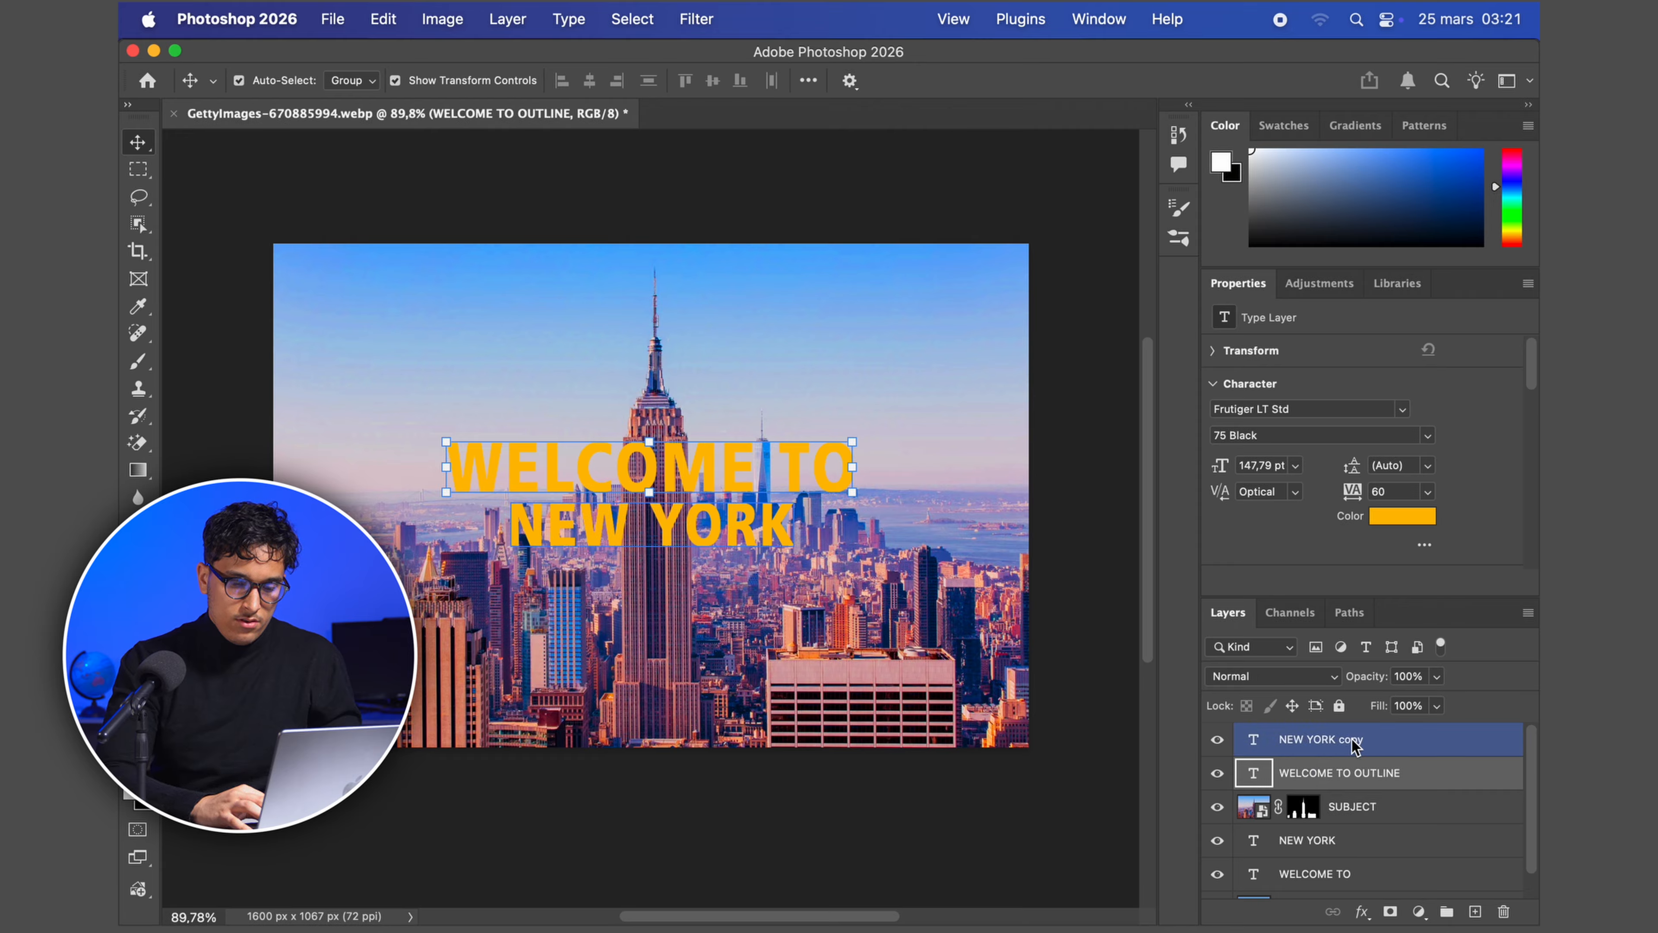
pyautogui.doubleClick(1358, 739)
pyautogui.doubleClick(1358, 739)
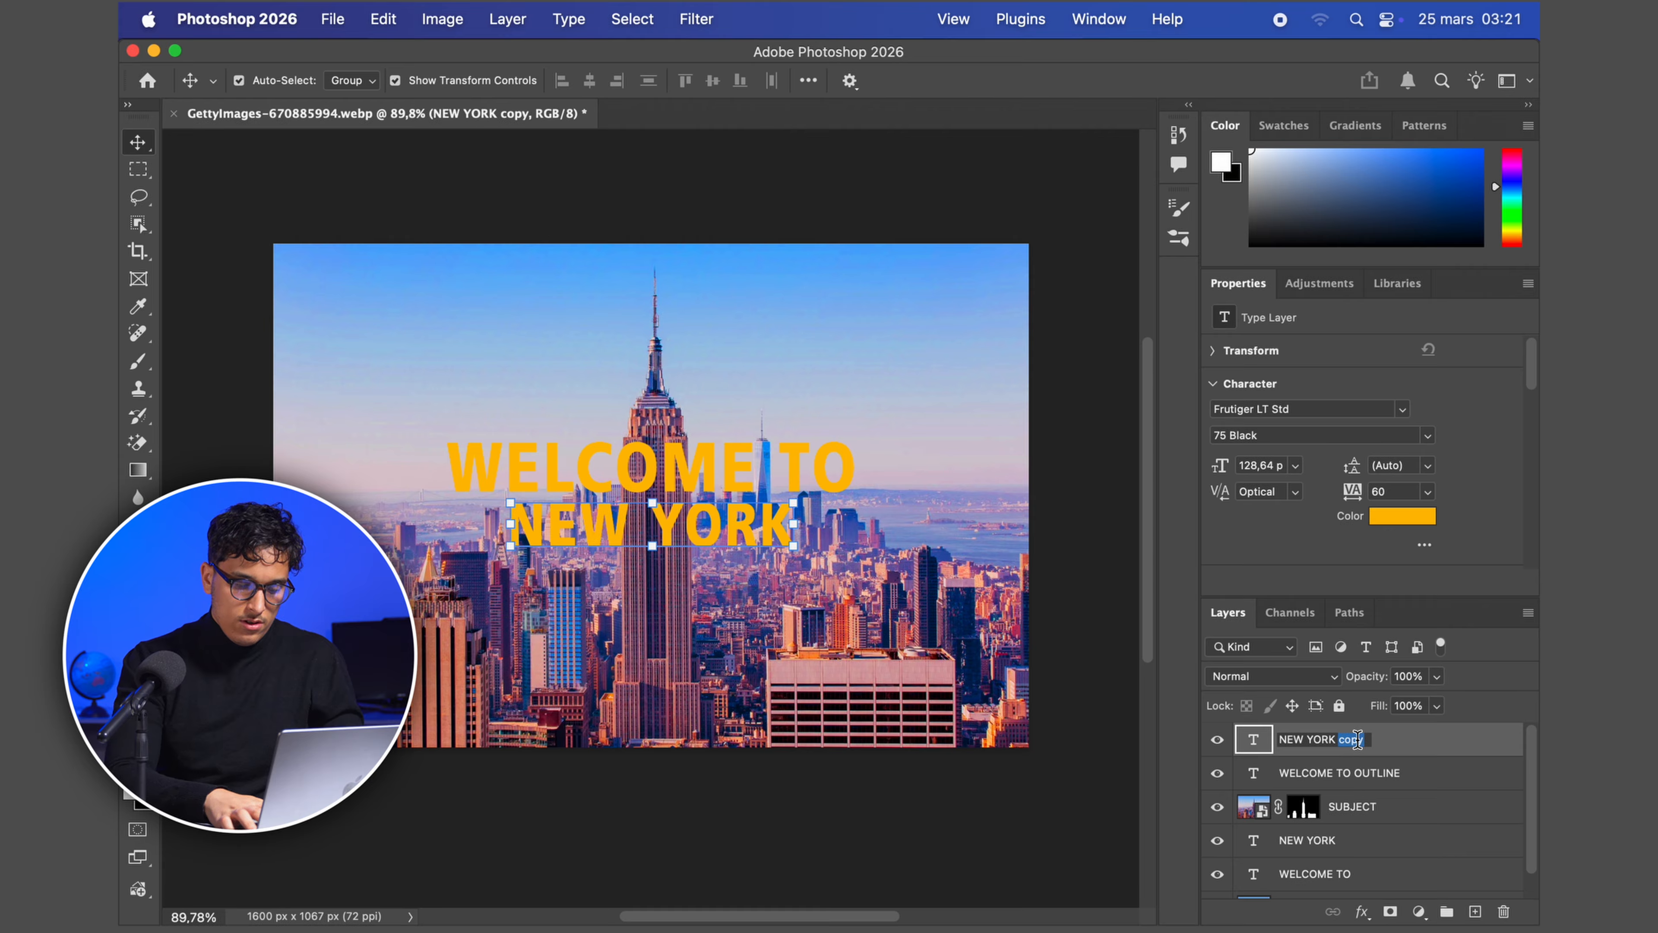
pyautogui.write('OUTLINE')
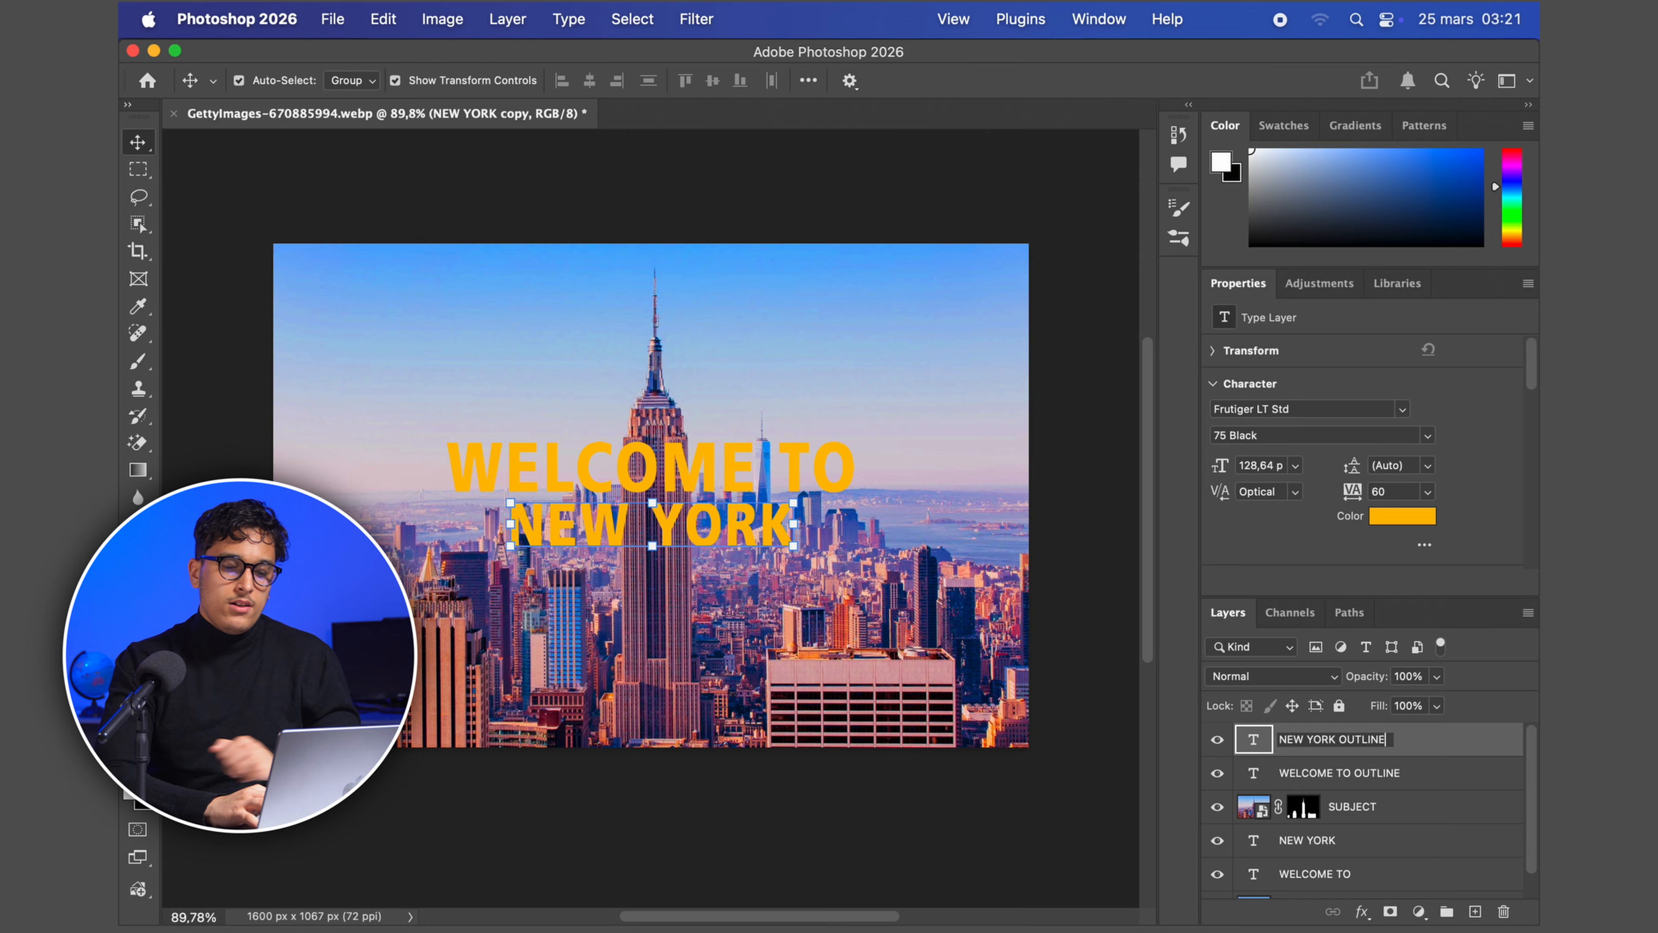
pyautogui.press('Return')
# - Set the fill of both the NEW YORK OUTLINE and WELCOME TO OUTLINE layers to 0%
pyautogui.click(1425, 771)
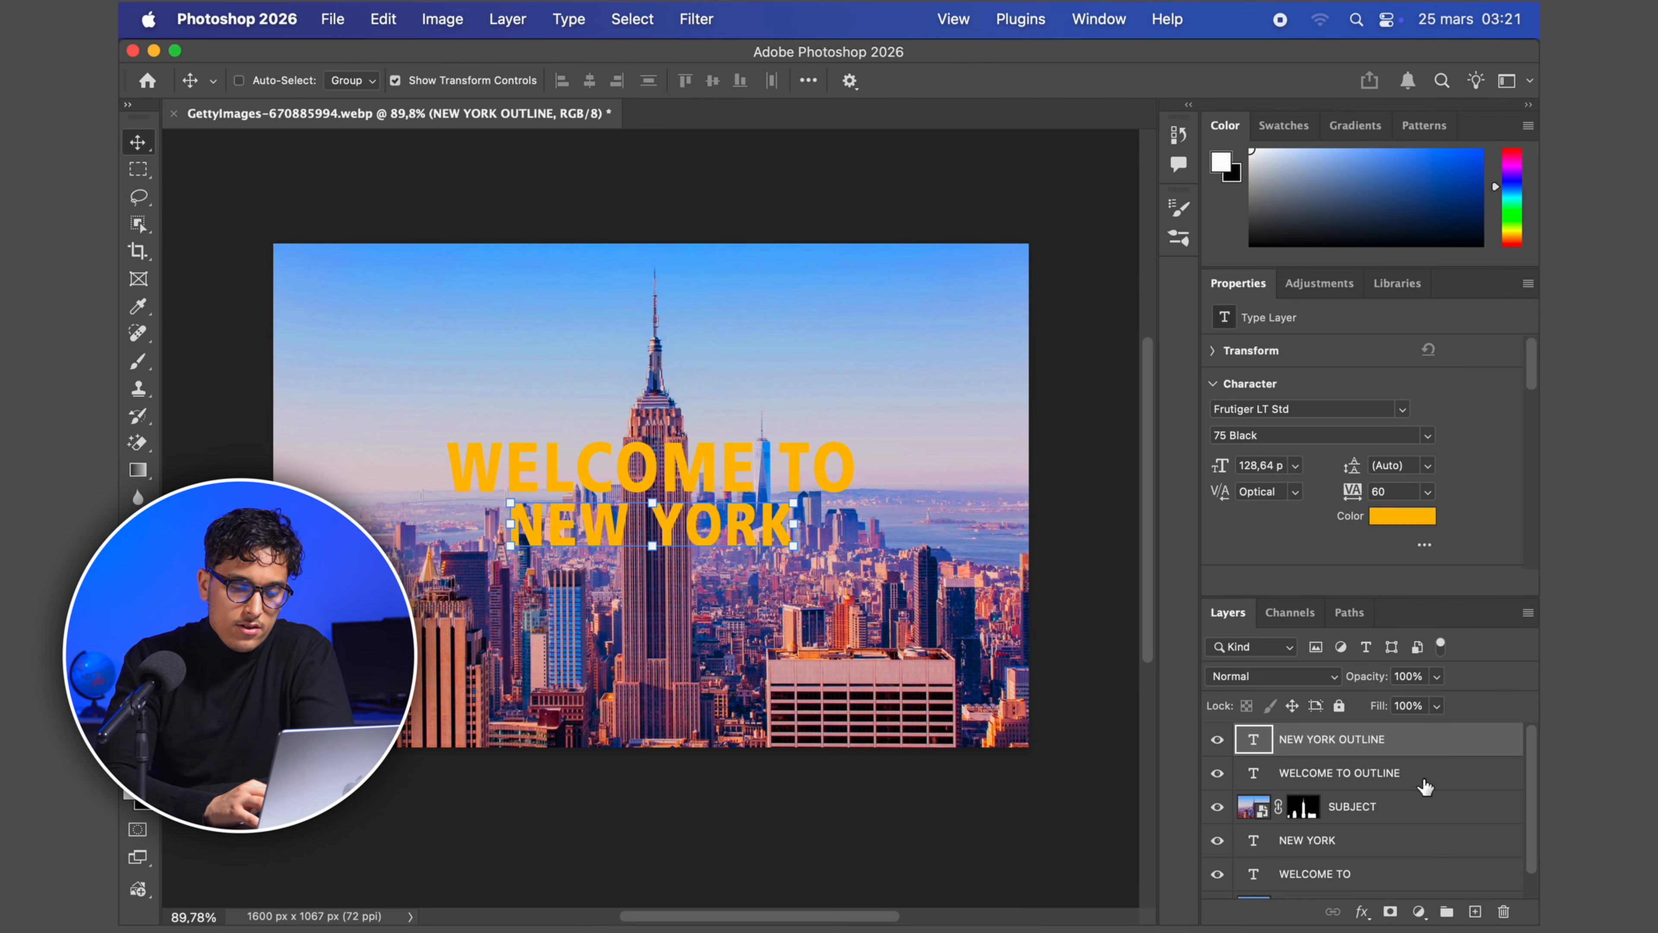
pyautogui.keyDown('super'); pyautogui.click(1424, 781); pyautogui.keyUp('super')
pyautogui.doubleClick(1406, 704)
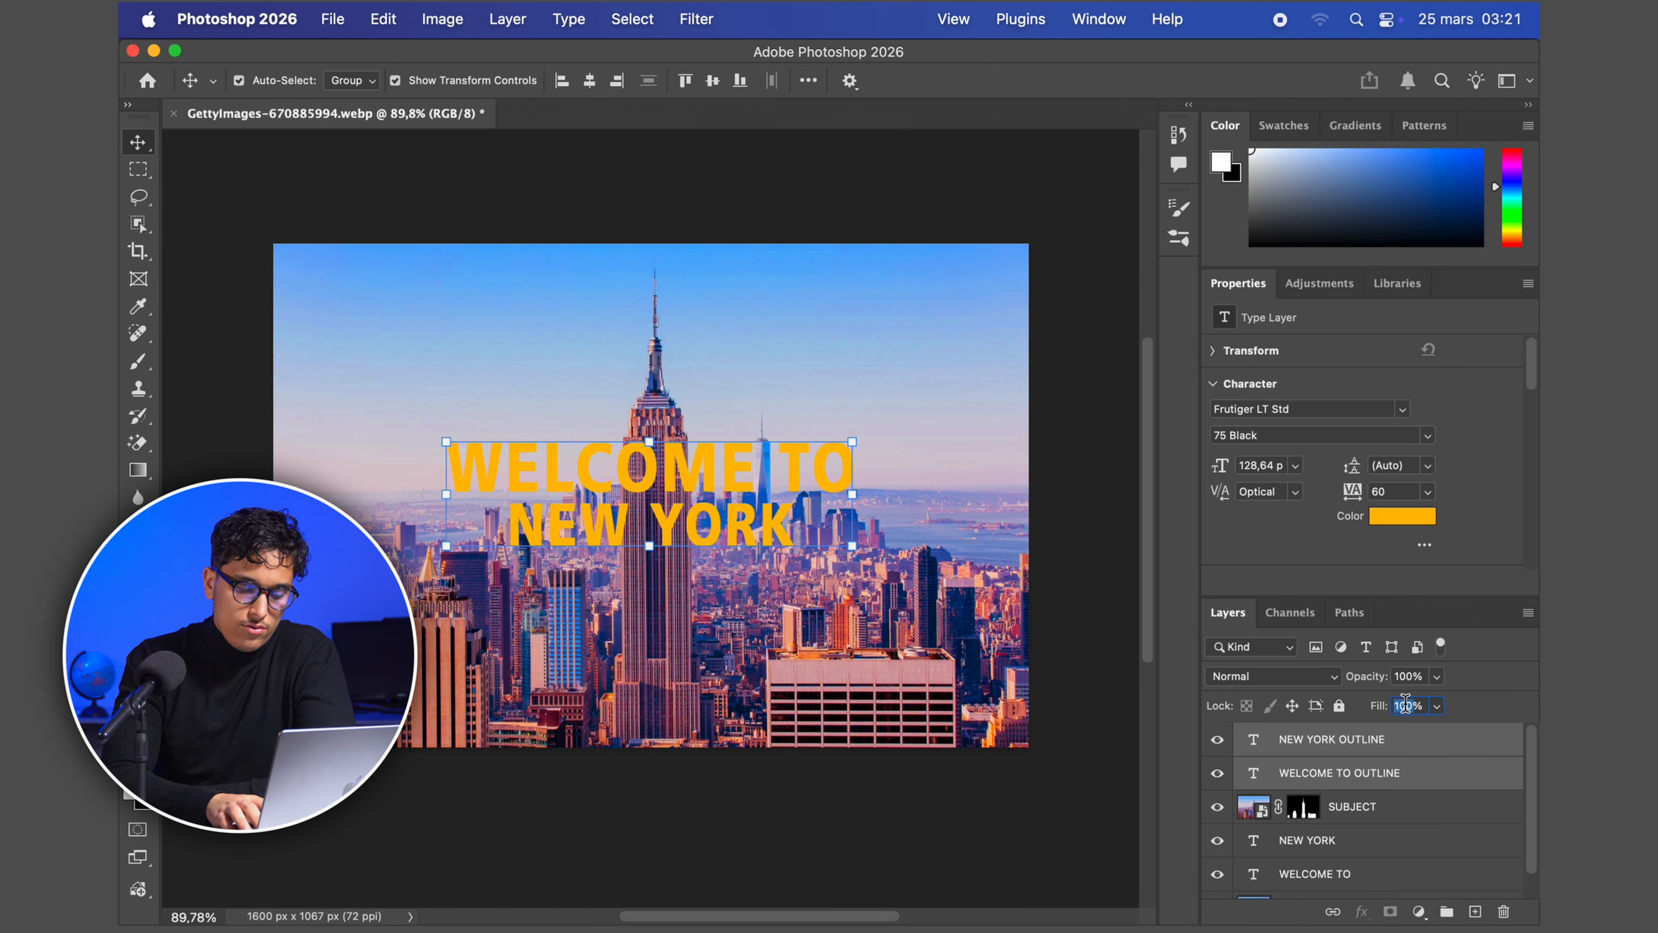
pyautogui.write('0')
pyautogui.press('Return')
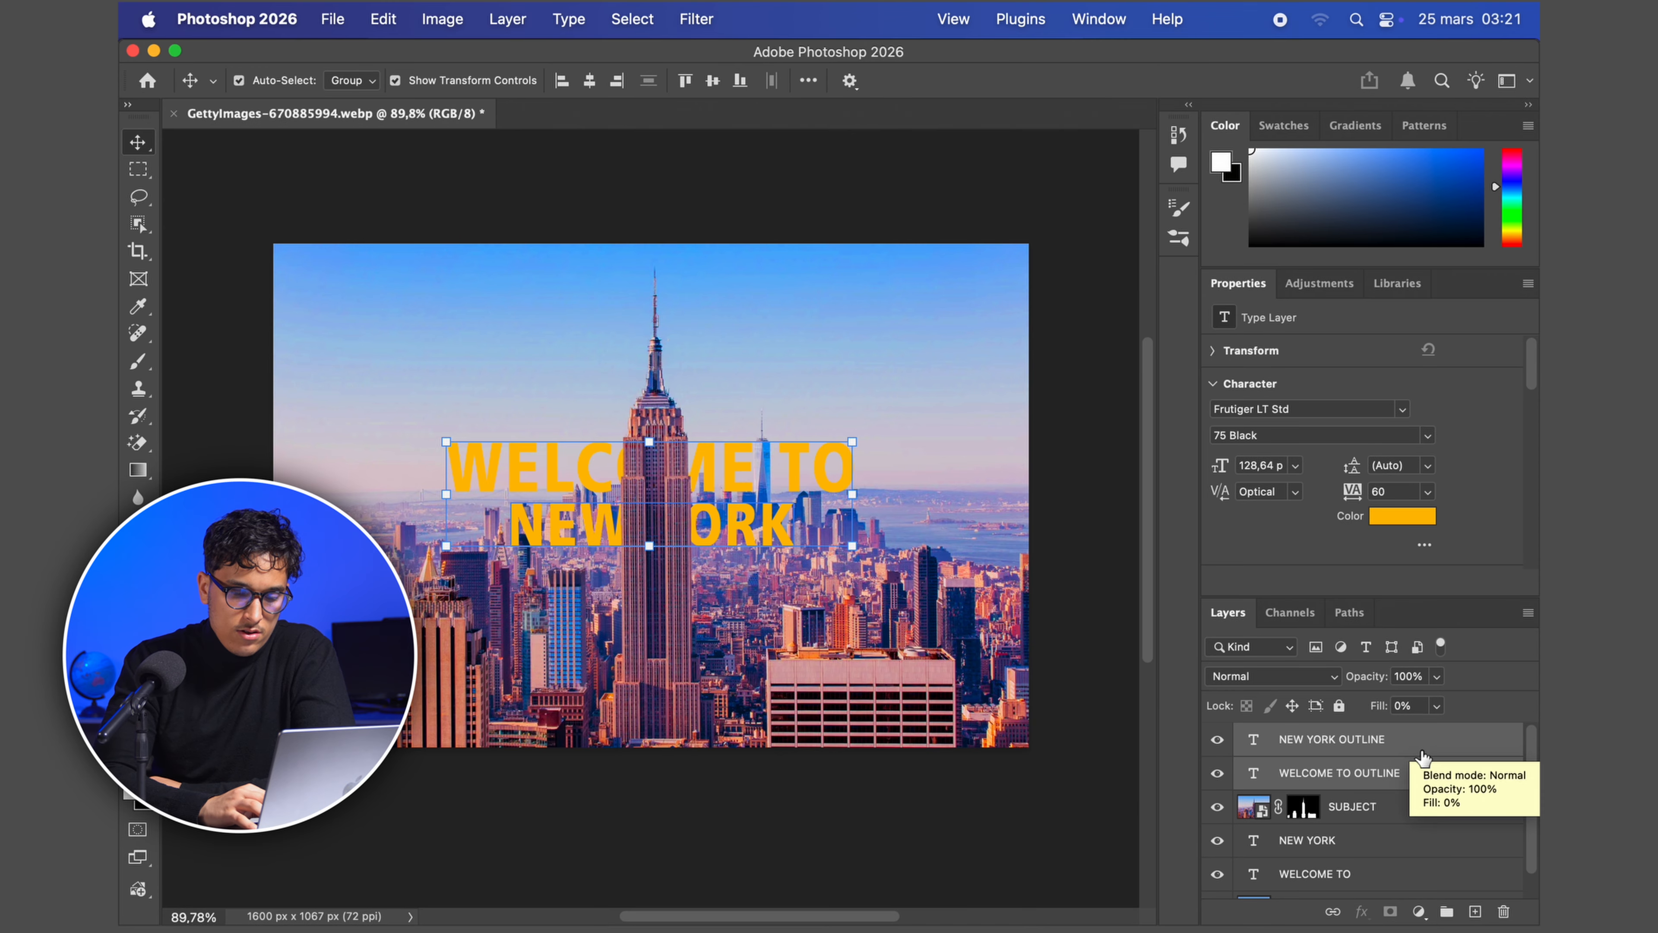
# - Add a centered Stroke effect to the NEW YORK OUTLINE layer, coloring it #ffc000 sampled from the WELCOME TO text and adjusting its size
pyautogui.click(1413, 809)
pyautogui.click(1383, 745)
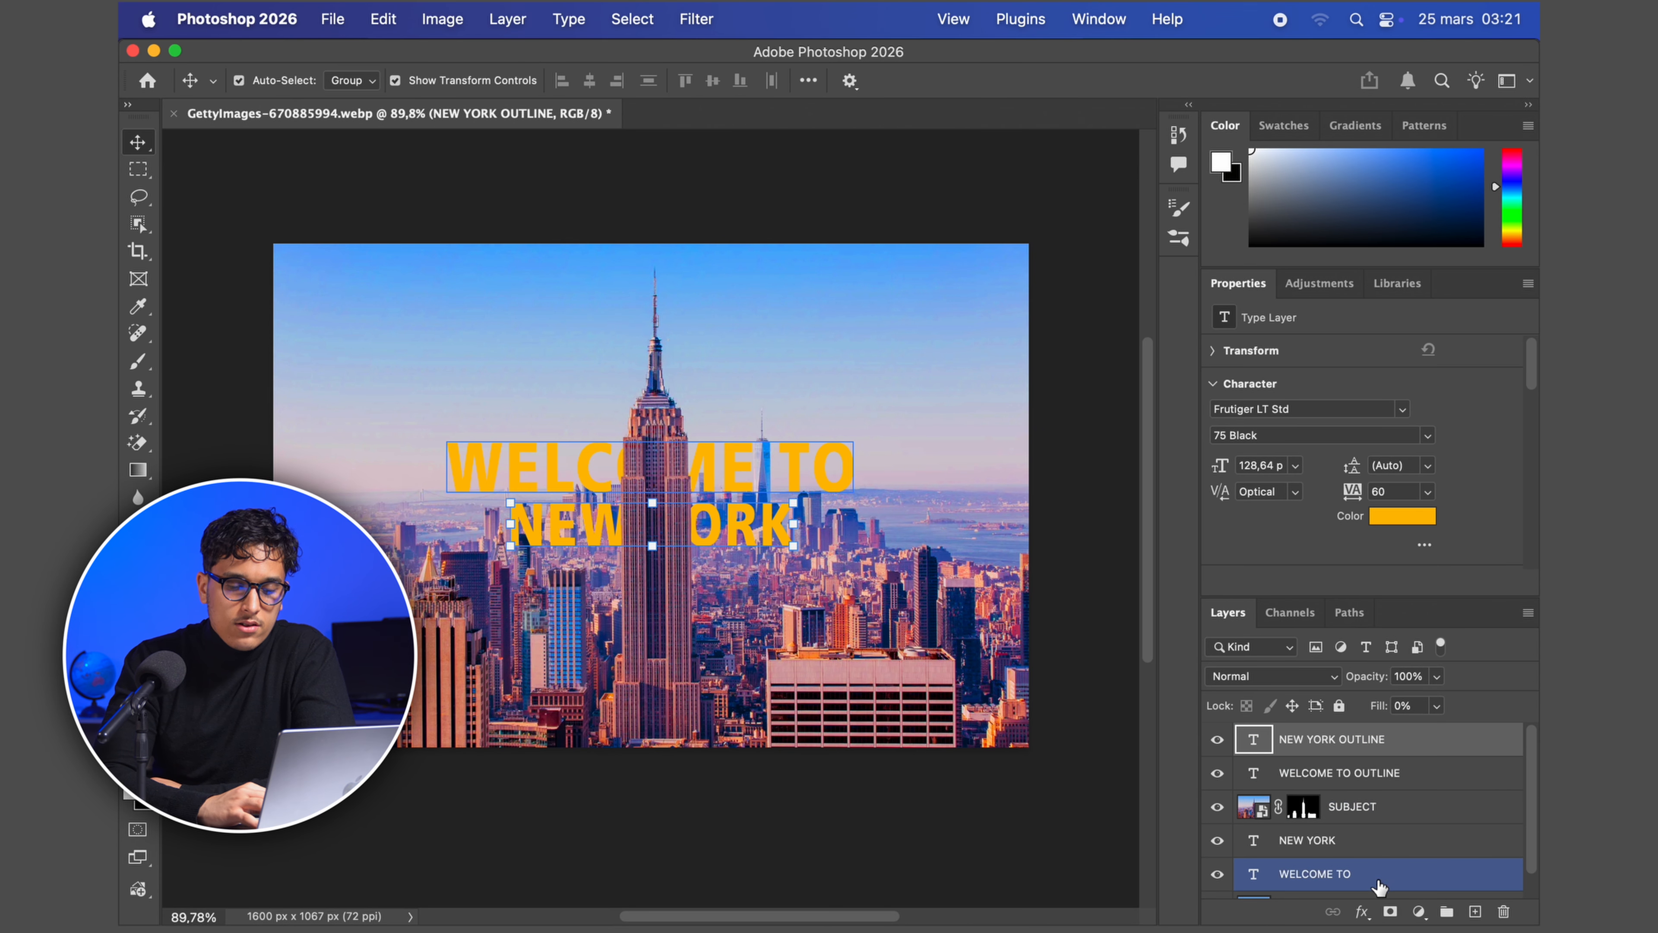
pyautogui.click(1363, 913)
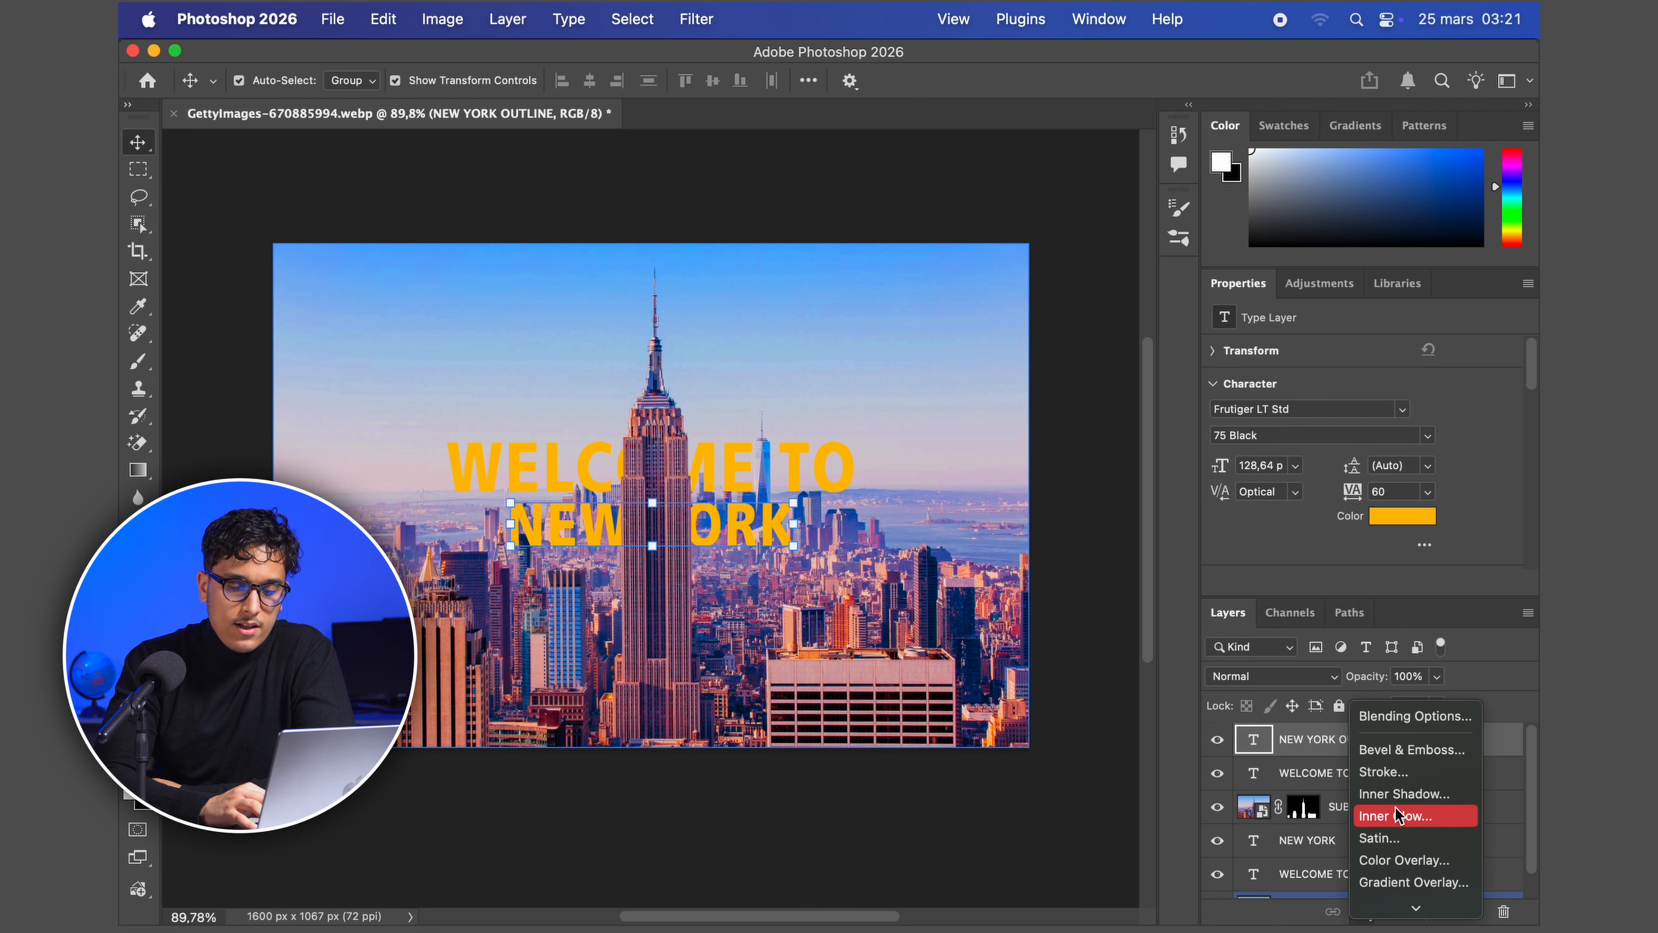
pyautogui.click(1403, 777)
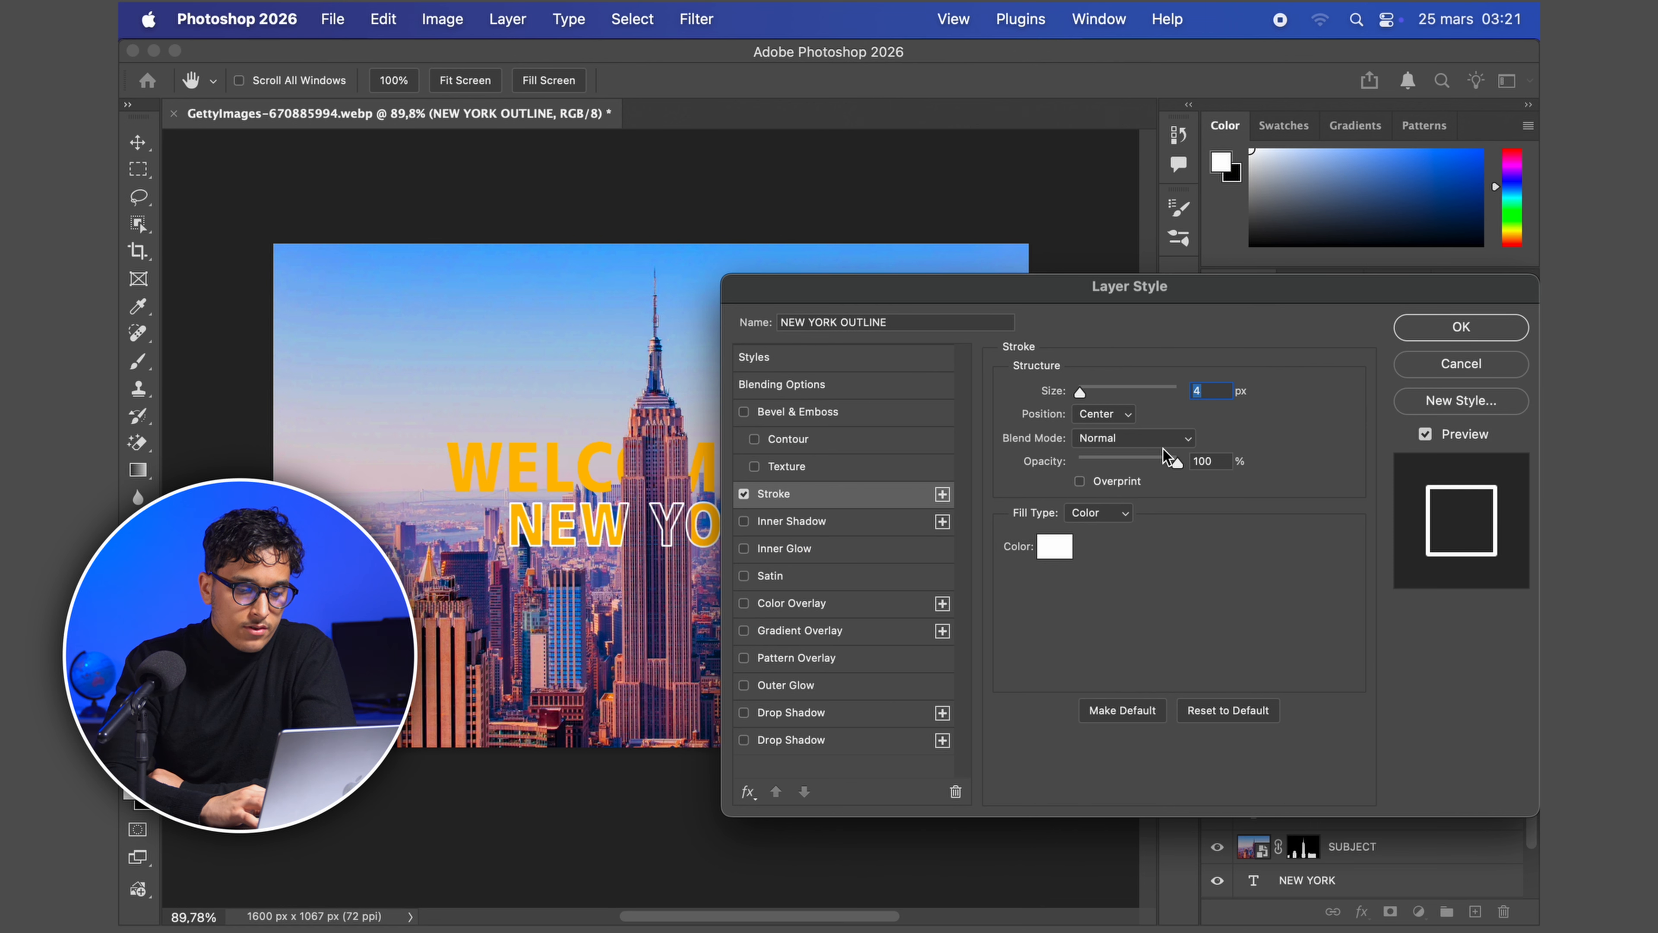
pyautogui.click(1056, 545)
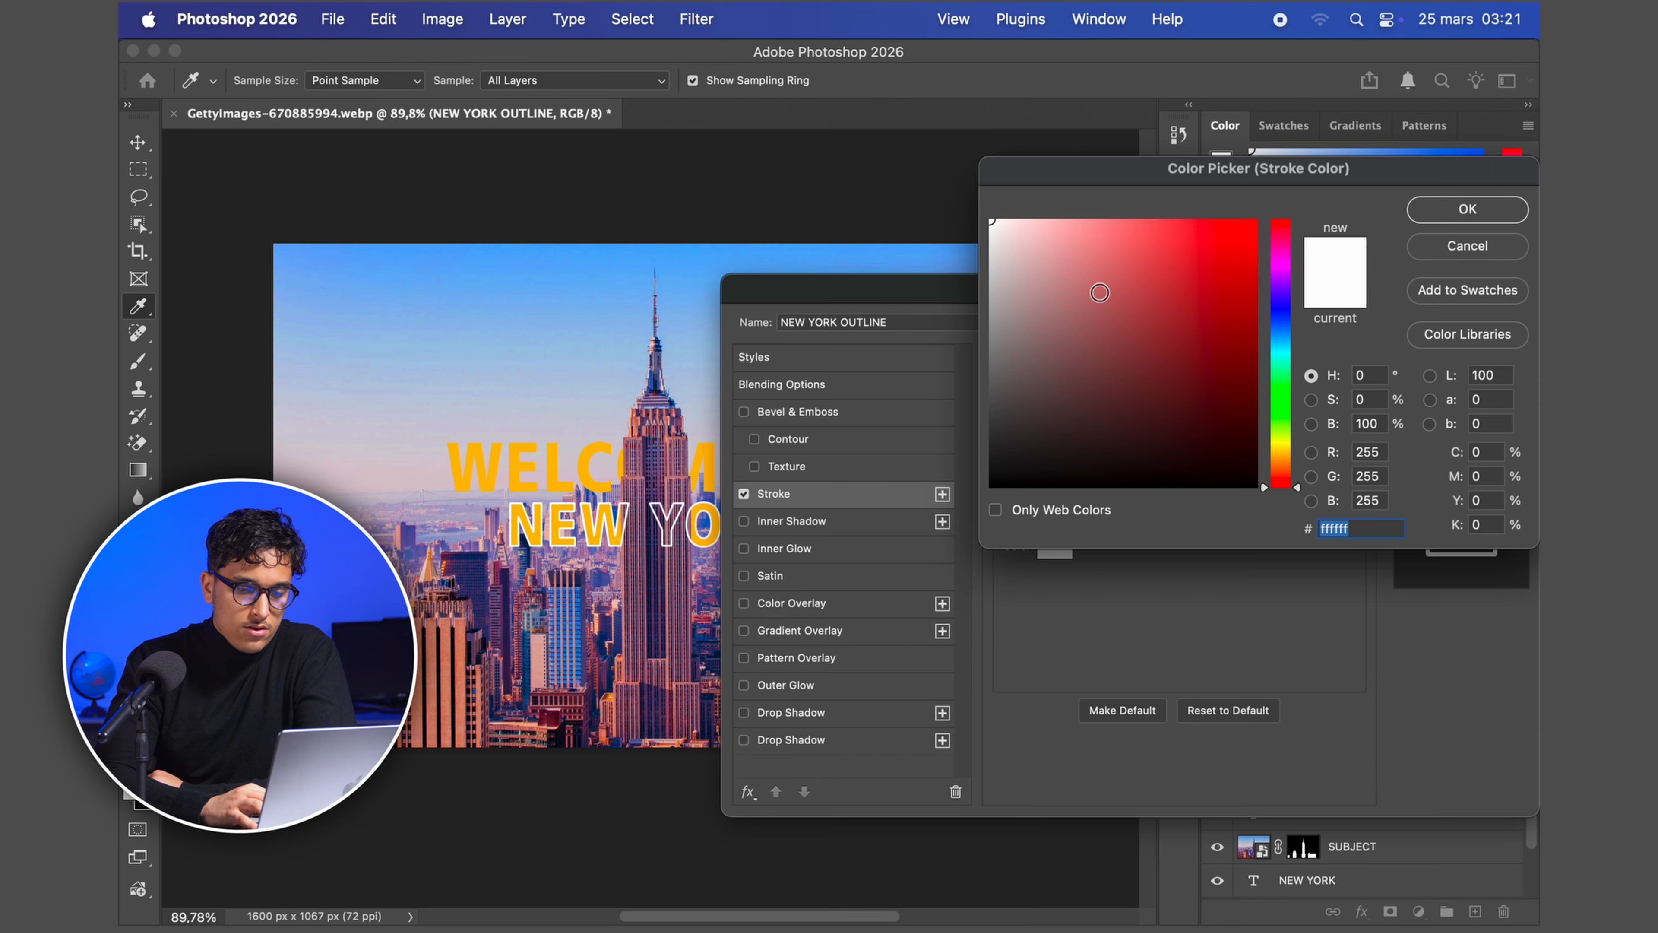
pyautogui.click(586, 464)
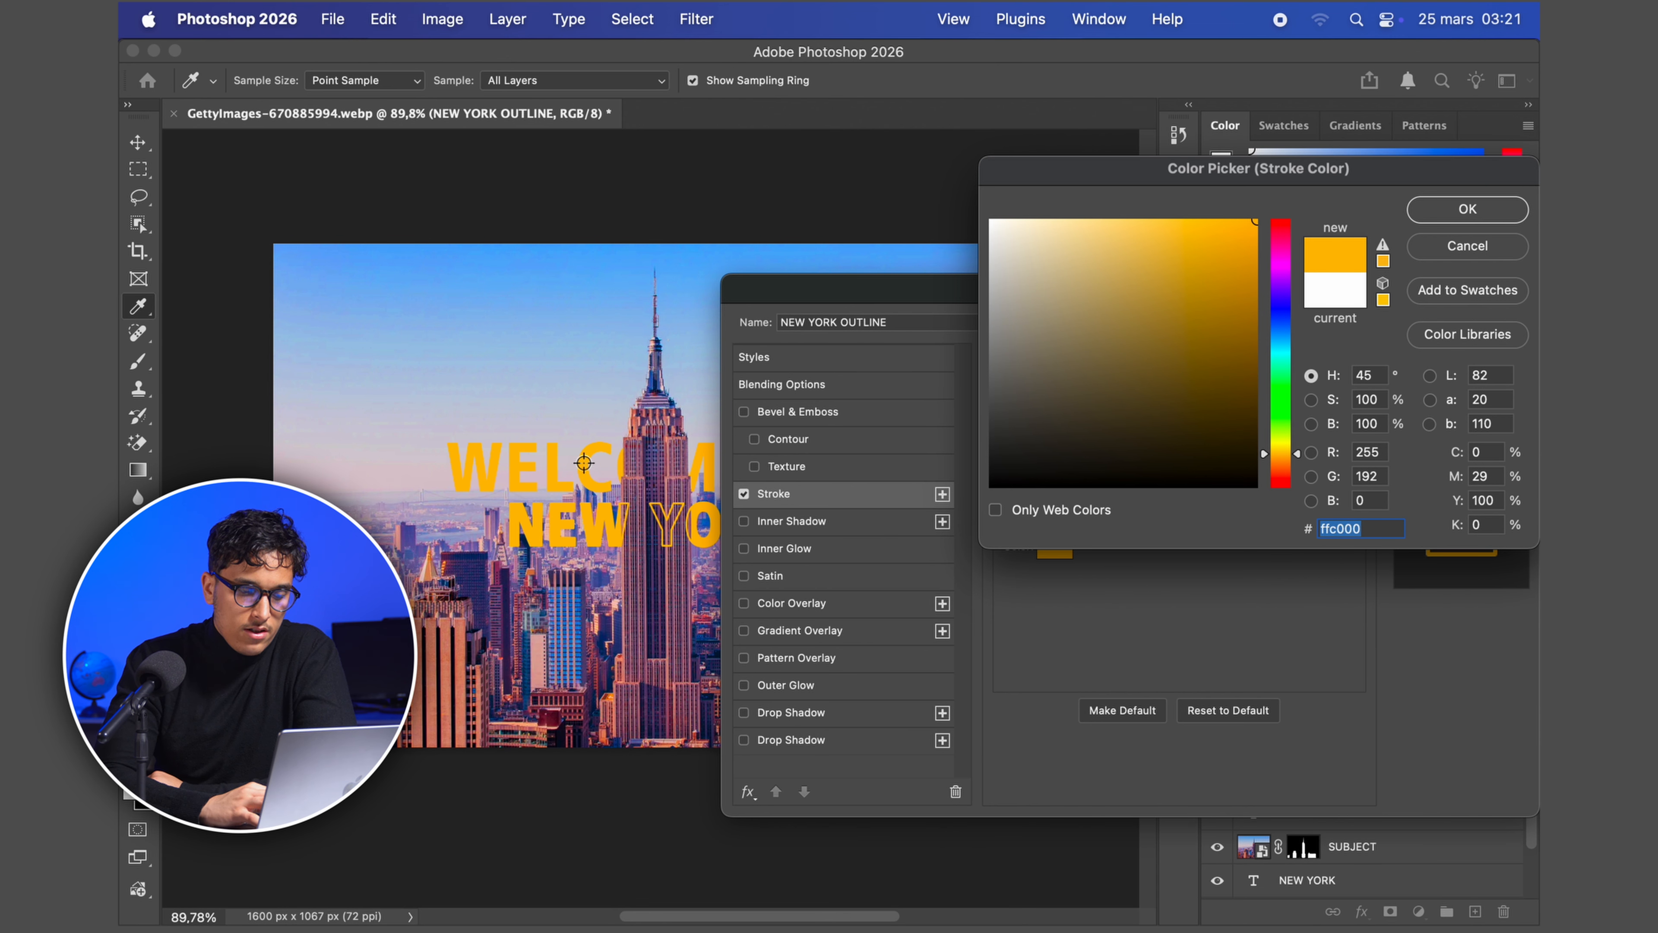
pyautogui.click(1422, 218)
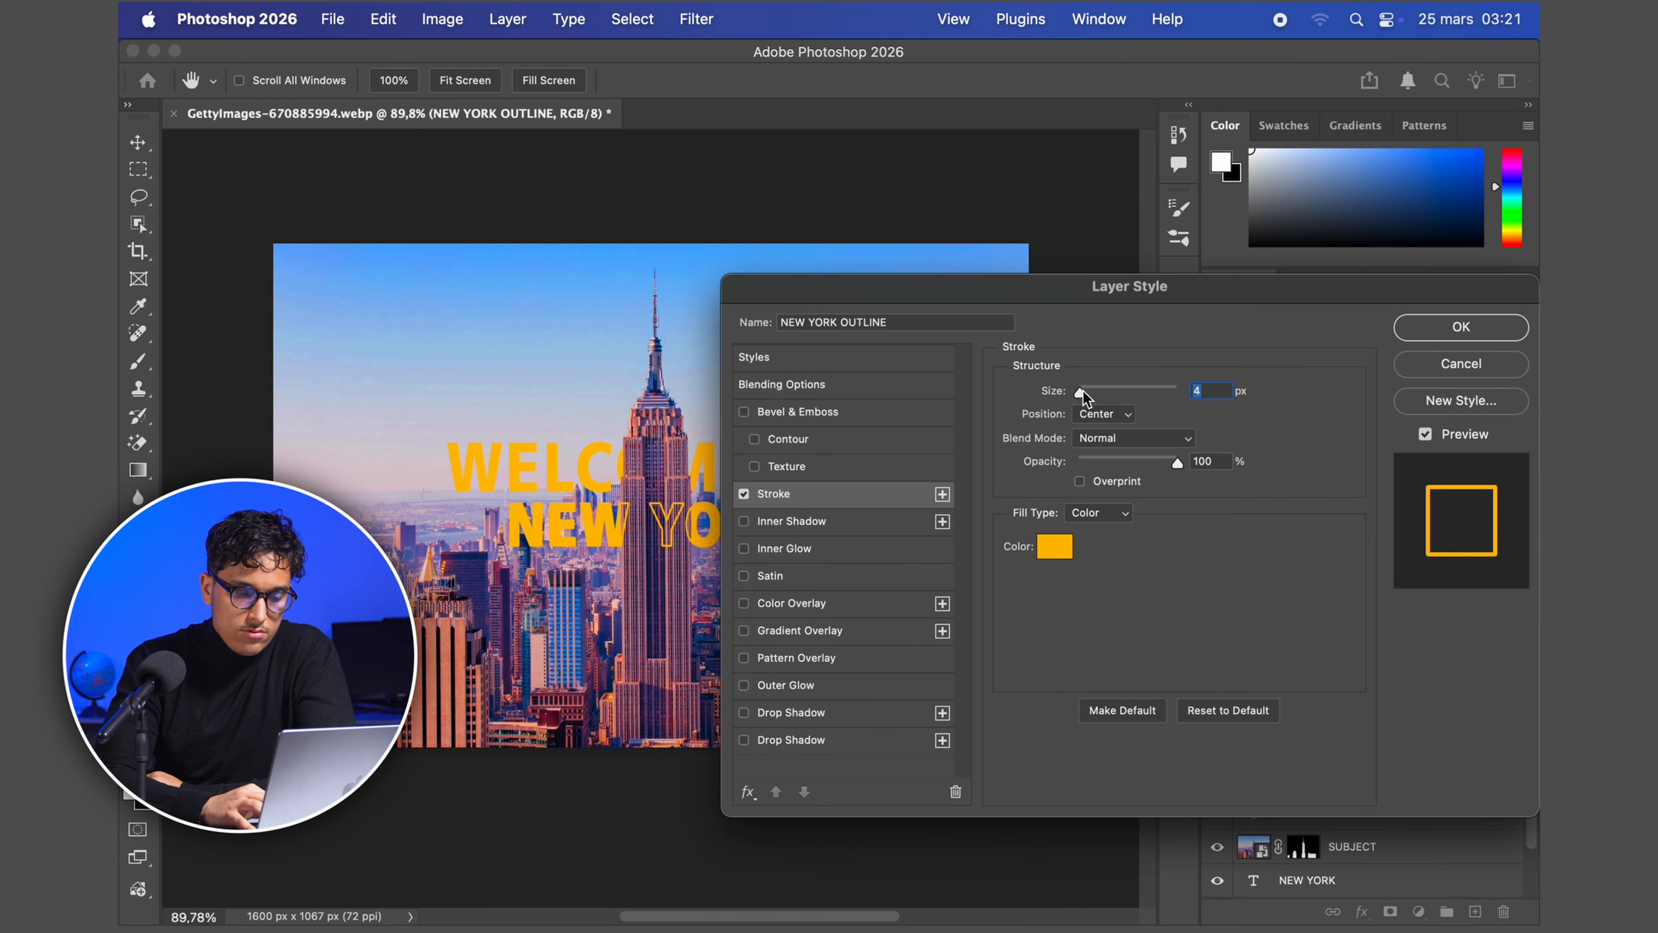
pyautogui.moveTo(1083, 390); pyautogui.dragTo(1081, 394)
pyautogui.click(1460, 328)
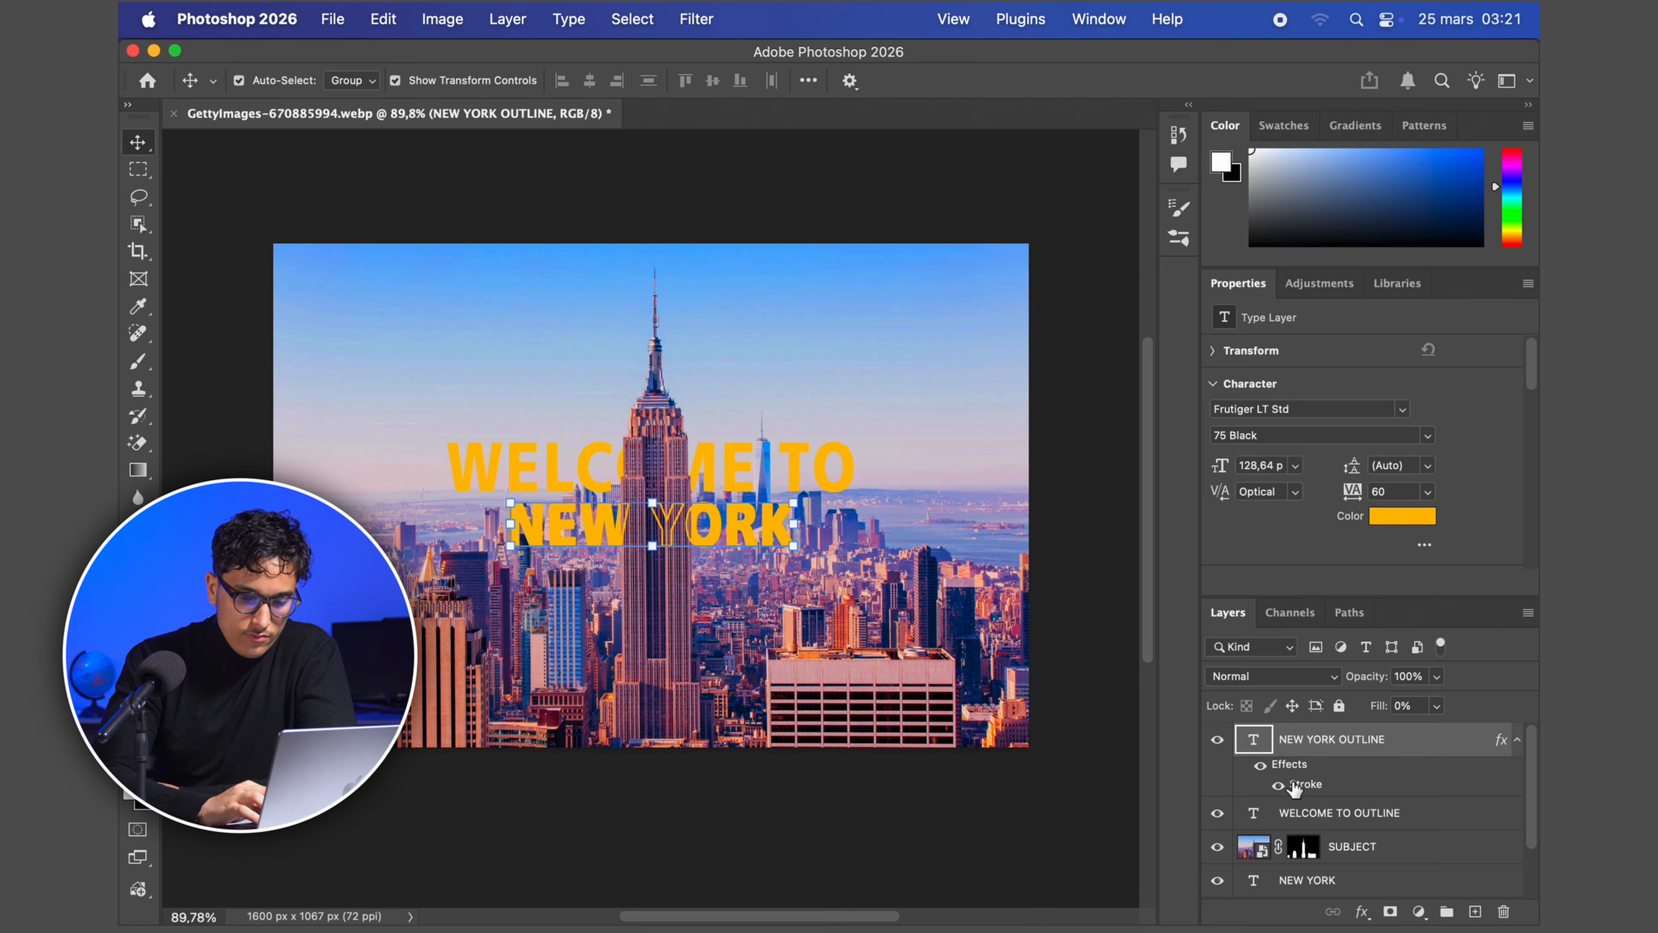
# - Add a Stroke effect to the WELCOME TO OUTLINE layer
pyautogui.click(1326, 815)
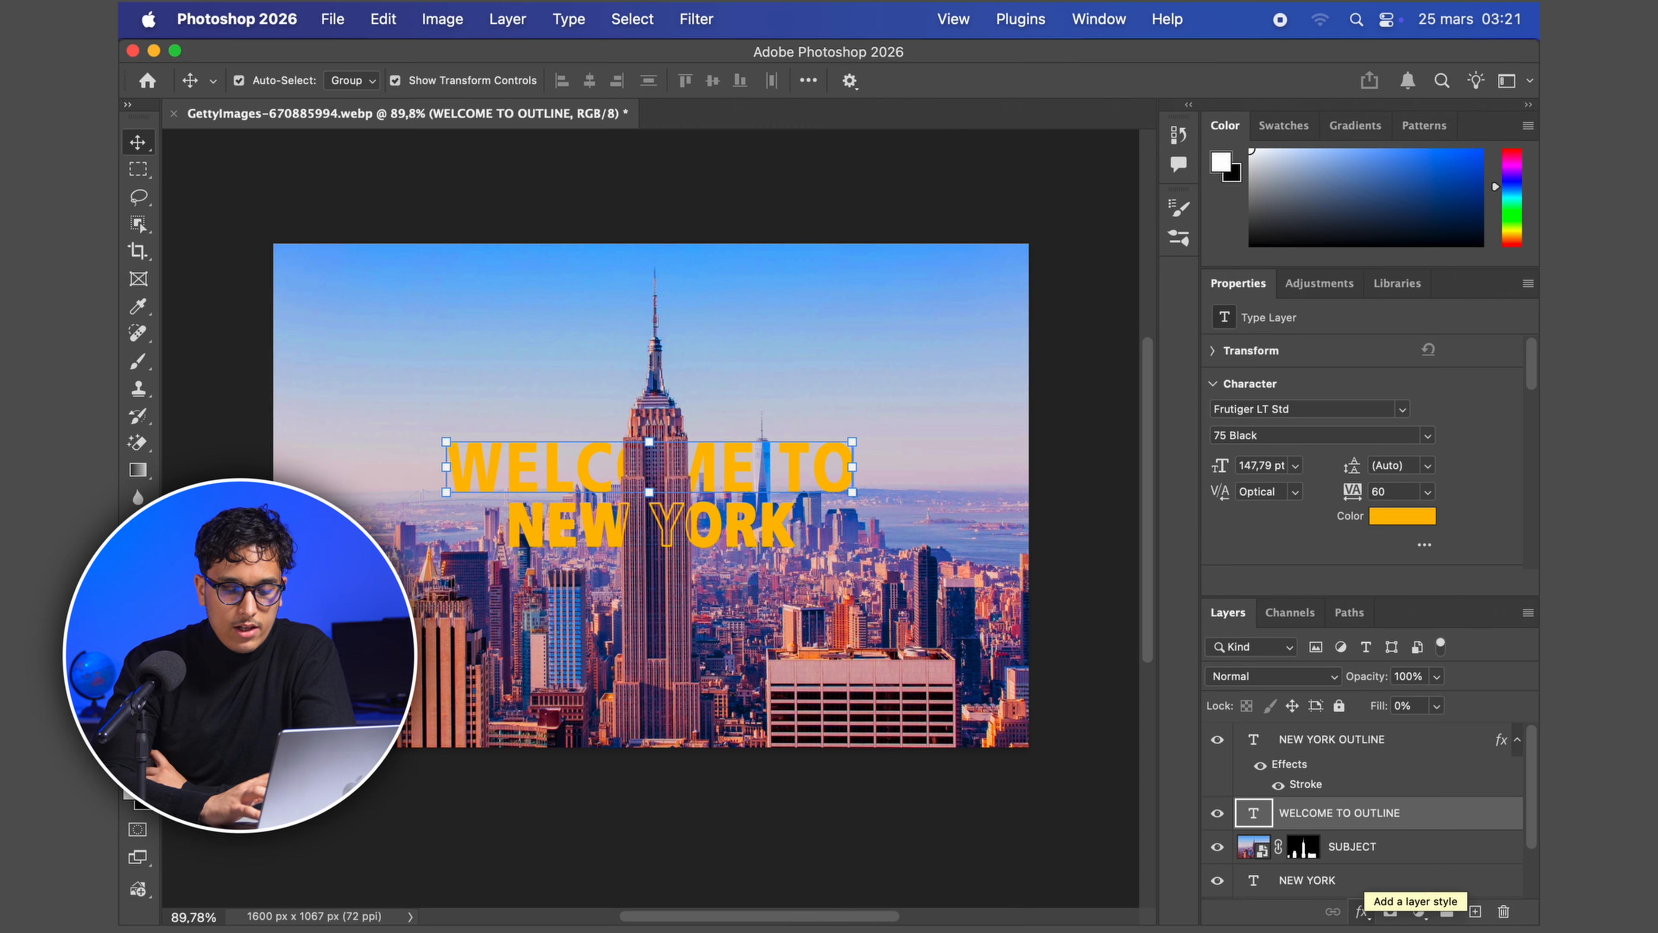
pyautogui.click(1363, 913)
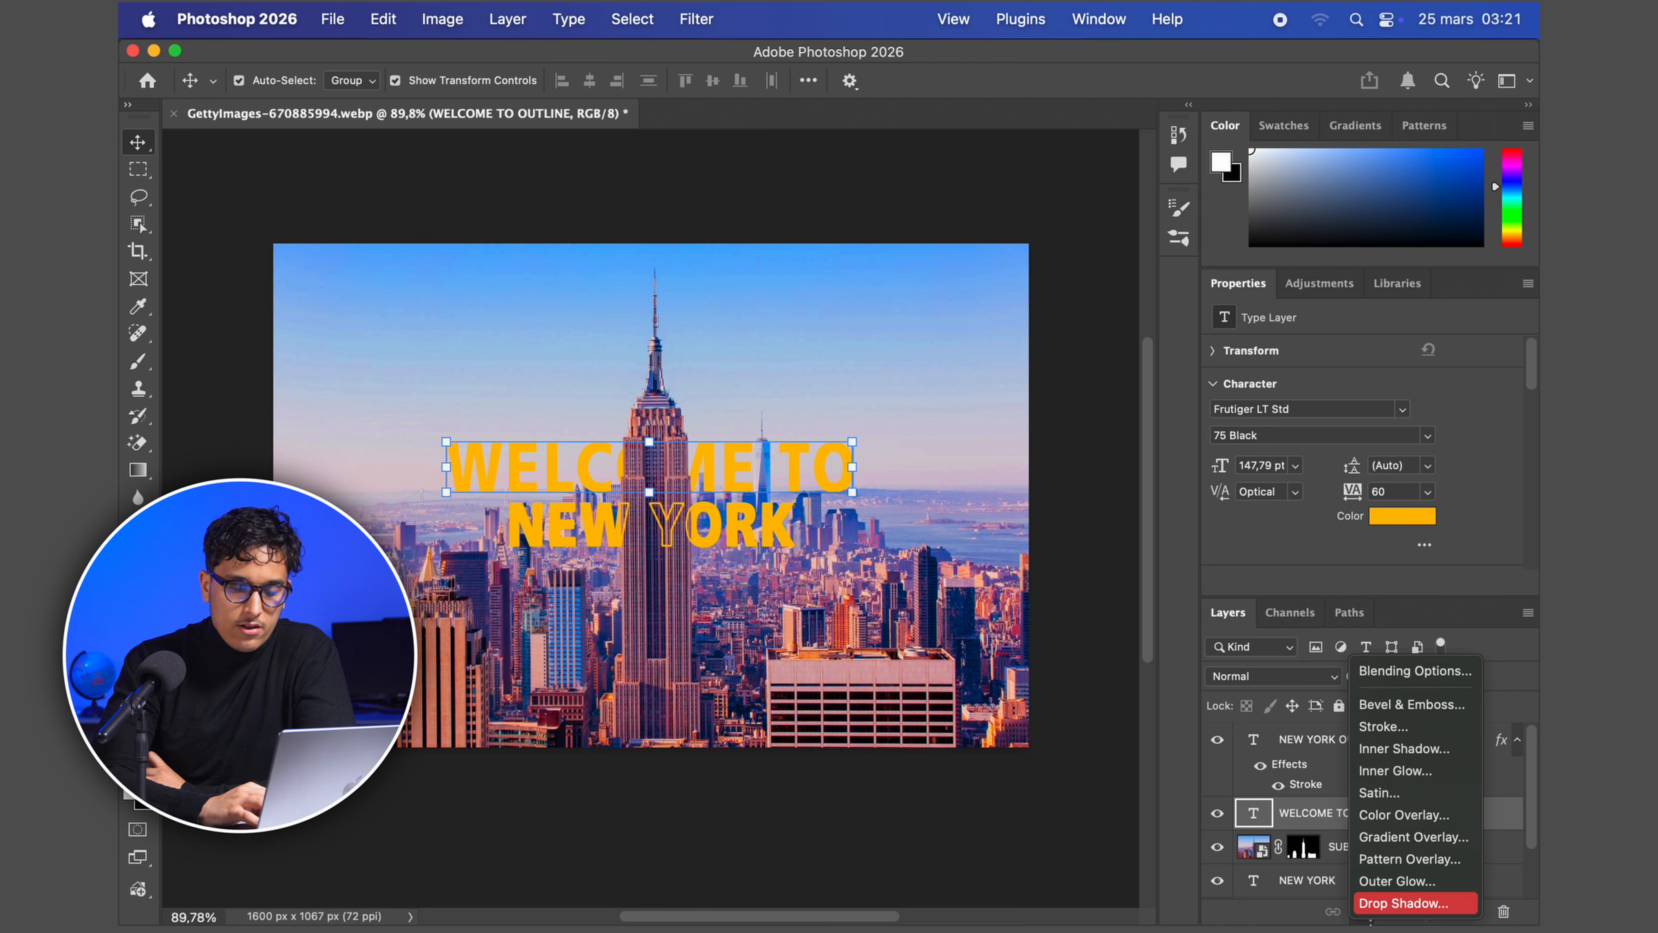
pyautogui.click(1395, 728)
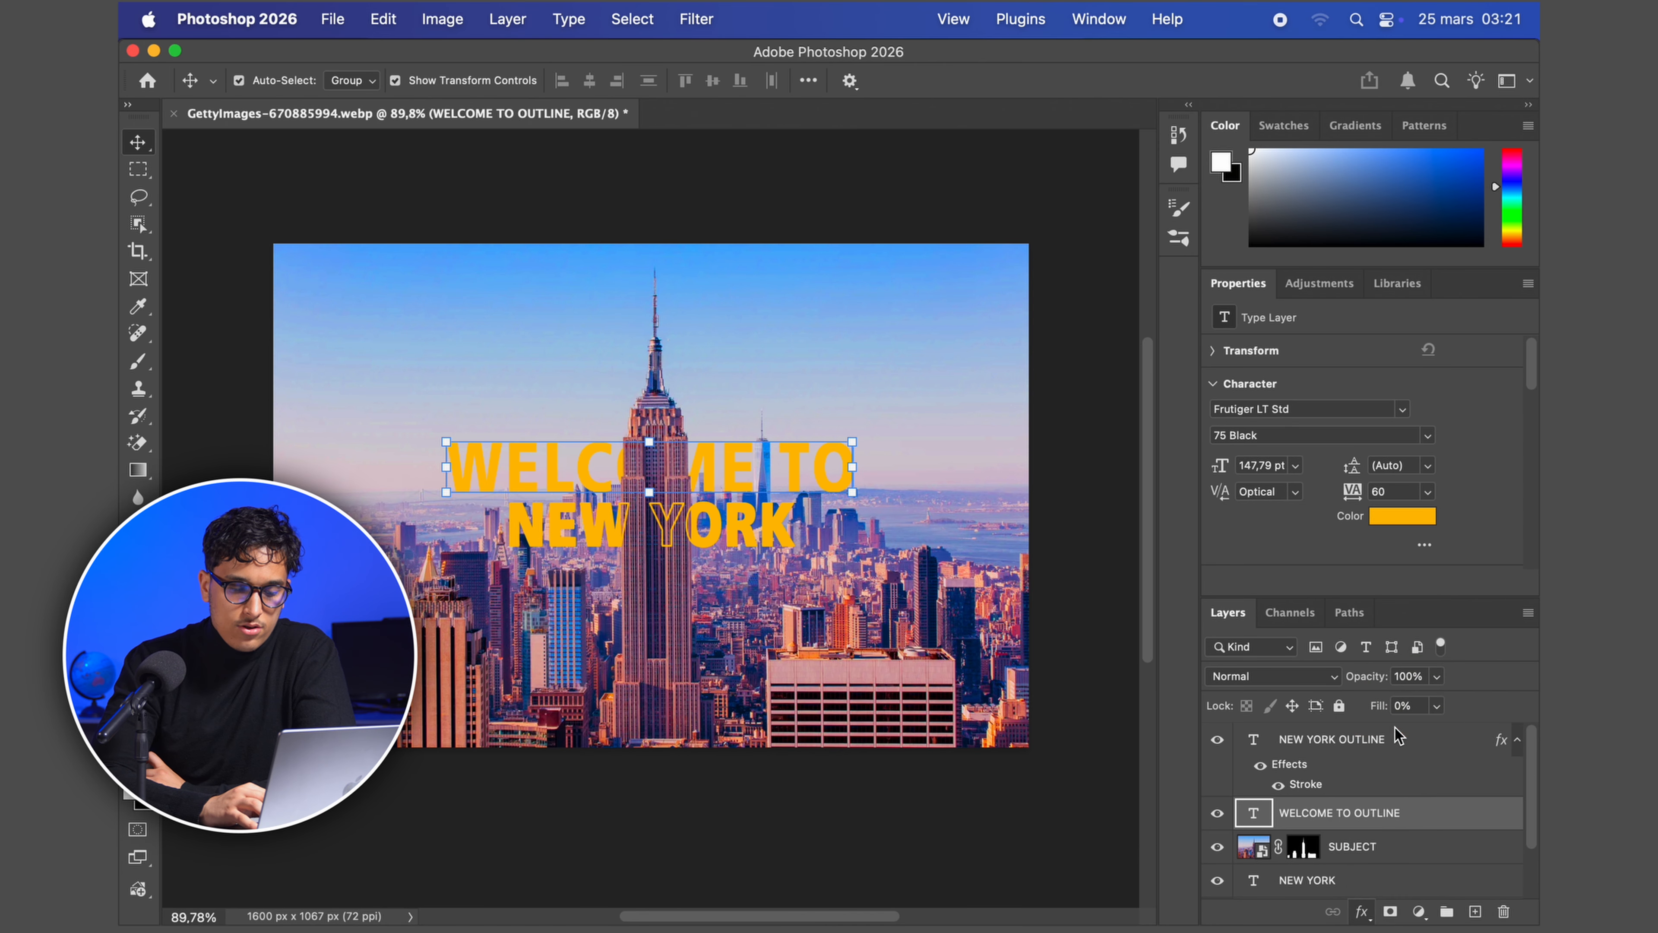
pyautogui.click(1441, 334)
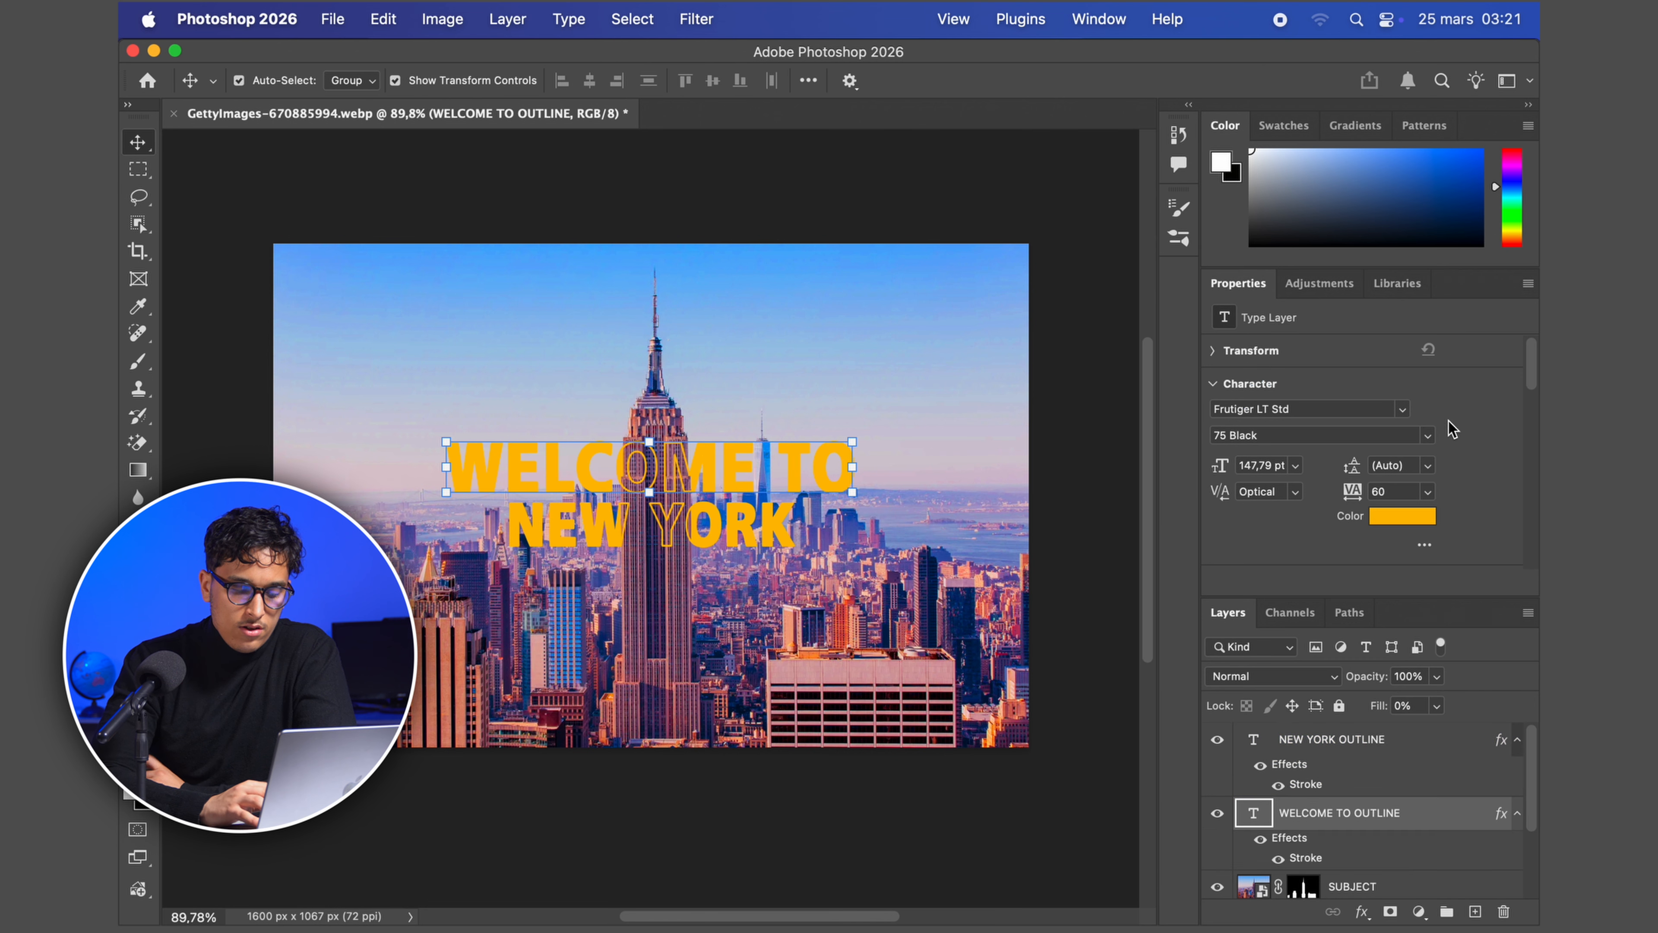
# - Copy the layer effects from NEW YORK OUTLINE onto the WELCOME TO OUTLINE layer and deselect everything
pyautogui.moveTo(1290, 837); pyautogui.dragTo(1319, 791)
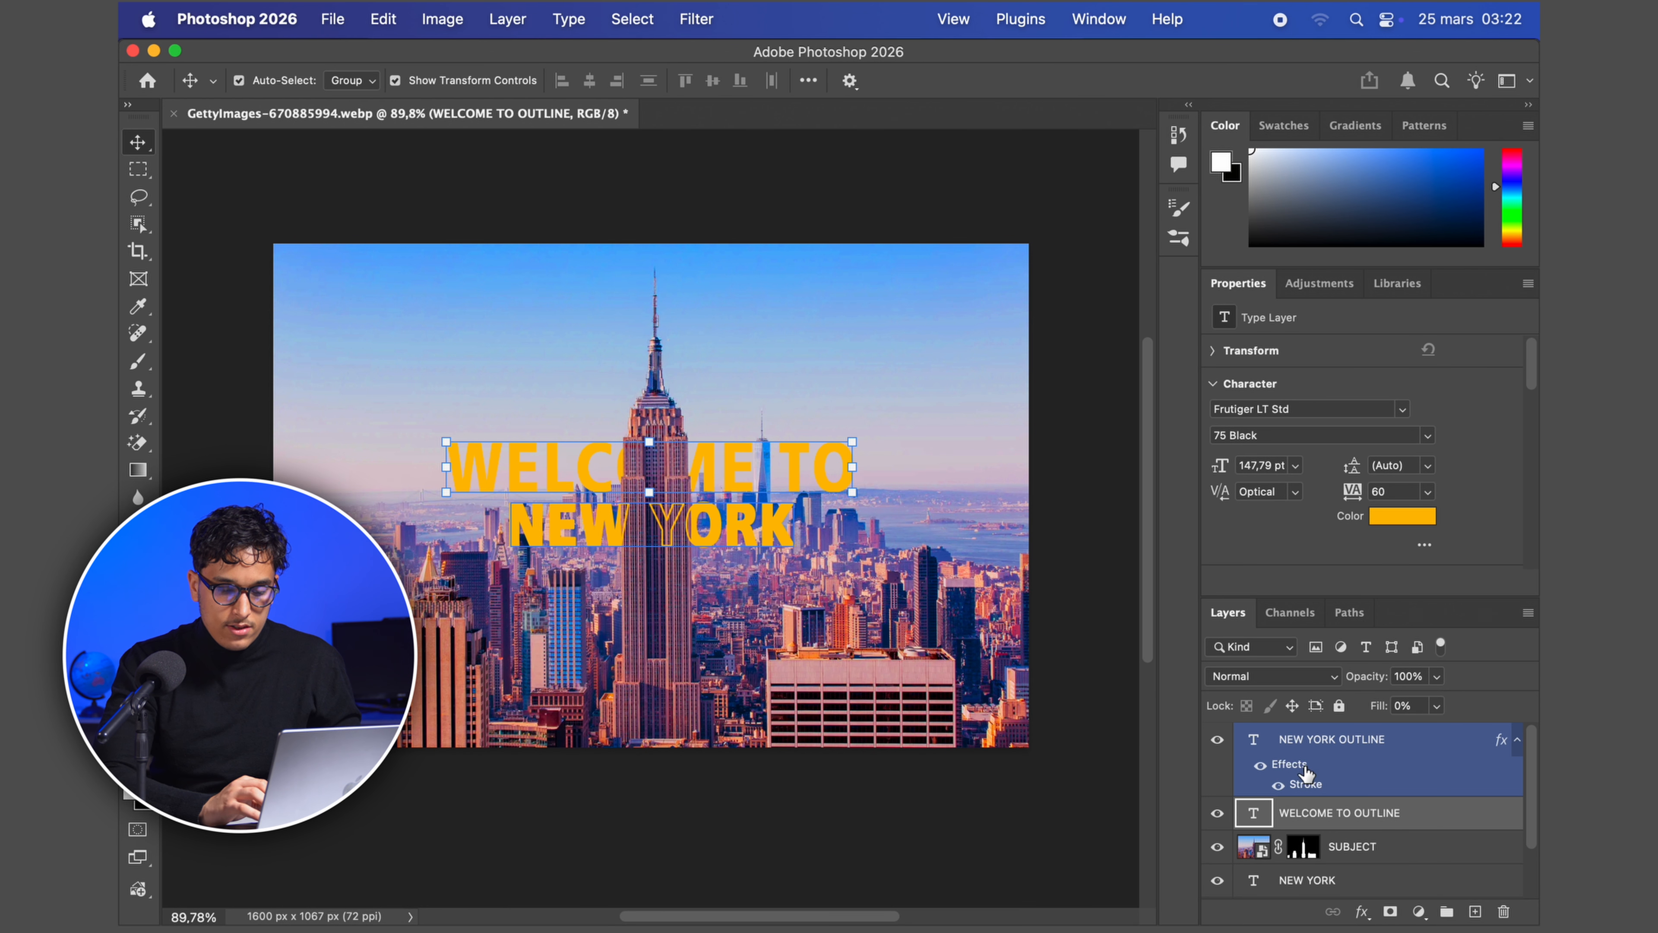
pyautogui.moveTo(1305, 770); pyautogui.dragTo(1335, 826)
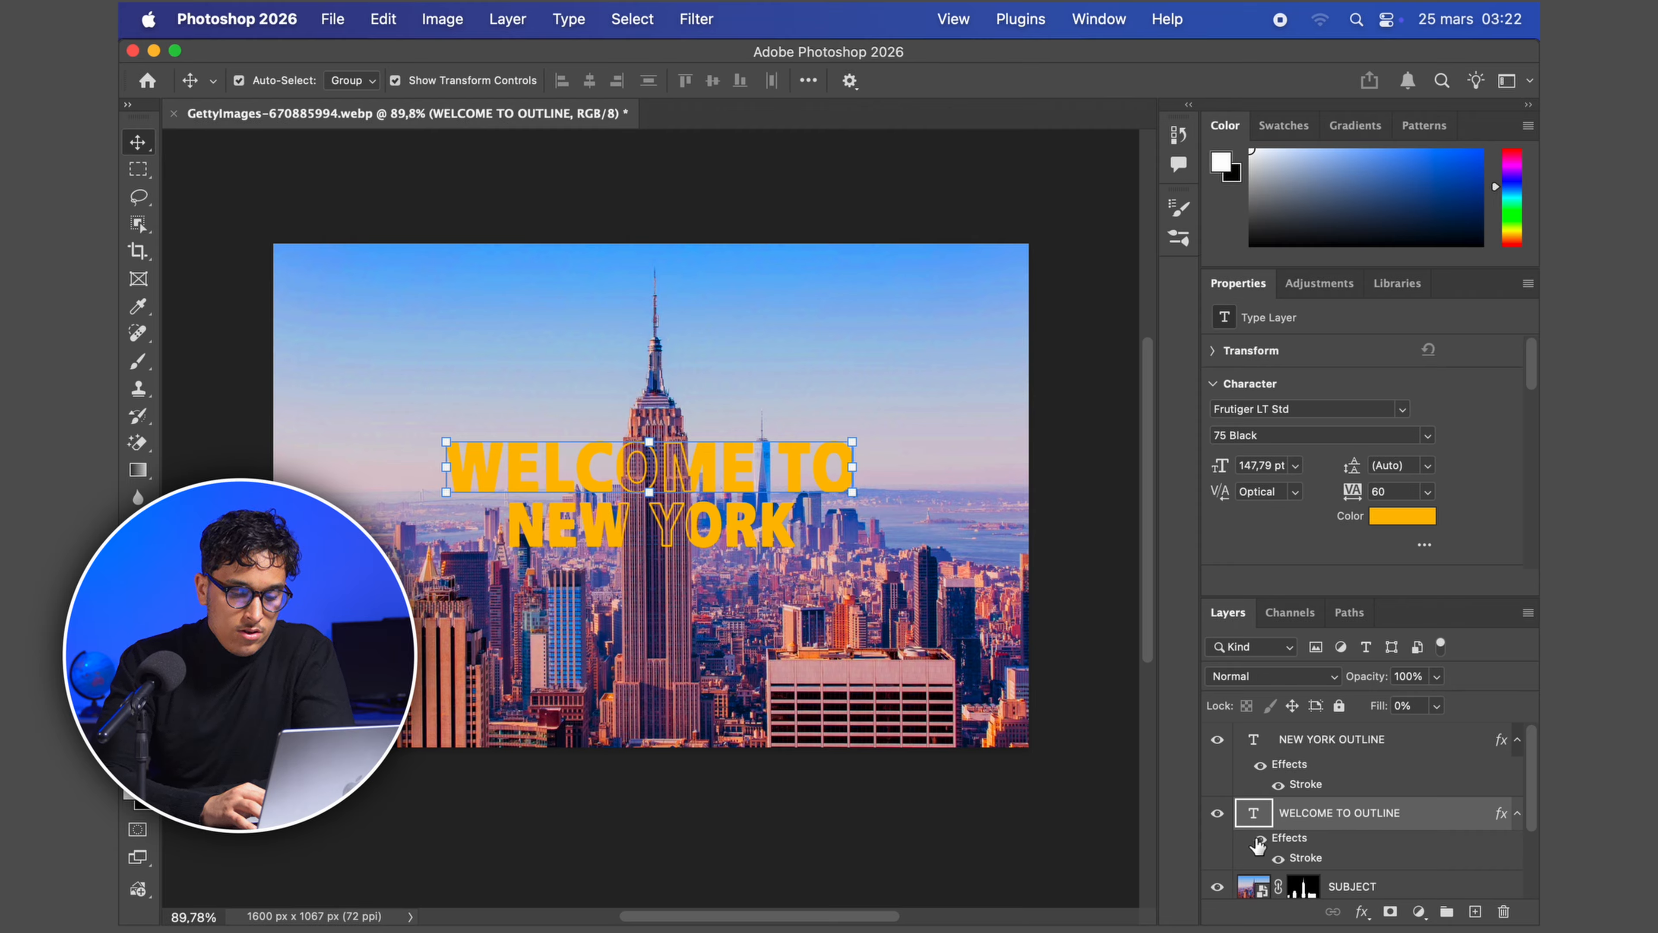
pyautogui.scroll(-3, 1332, 816)
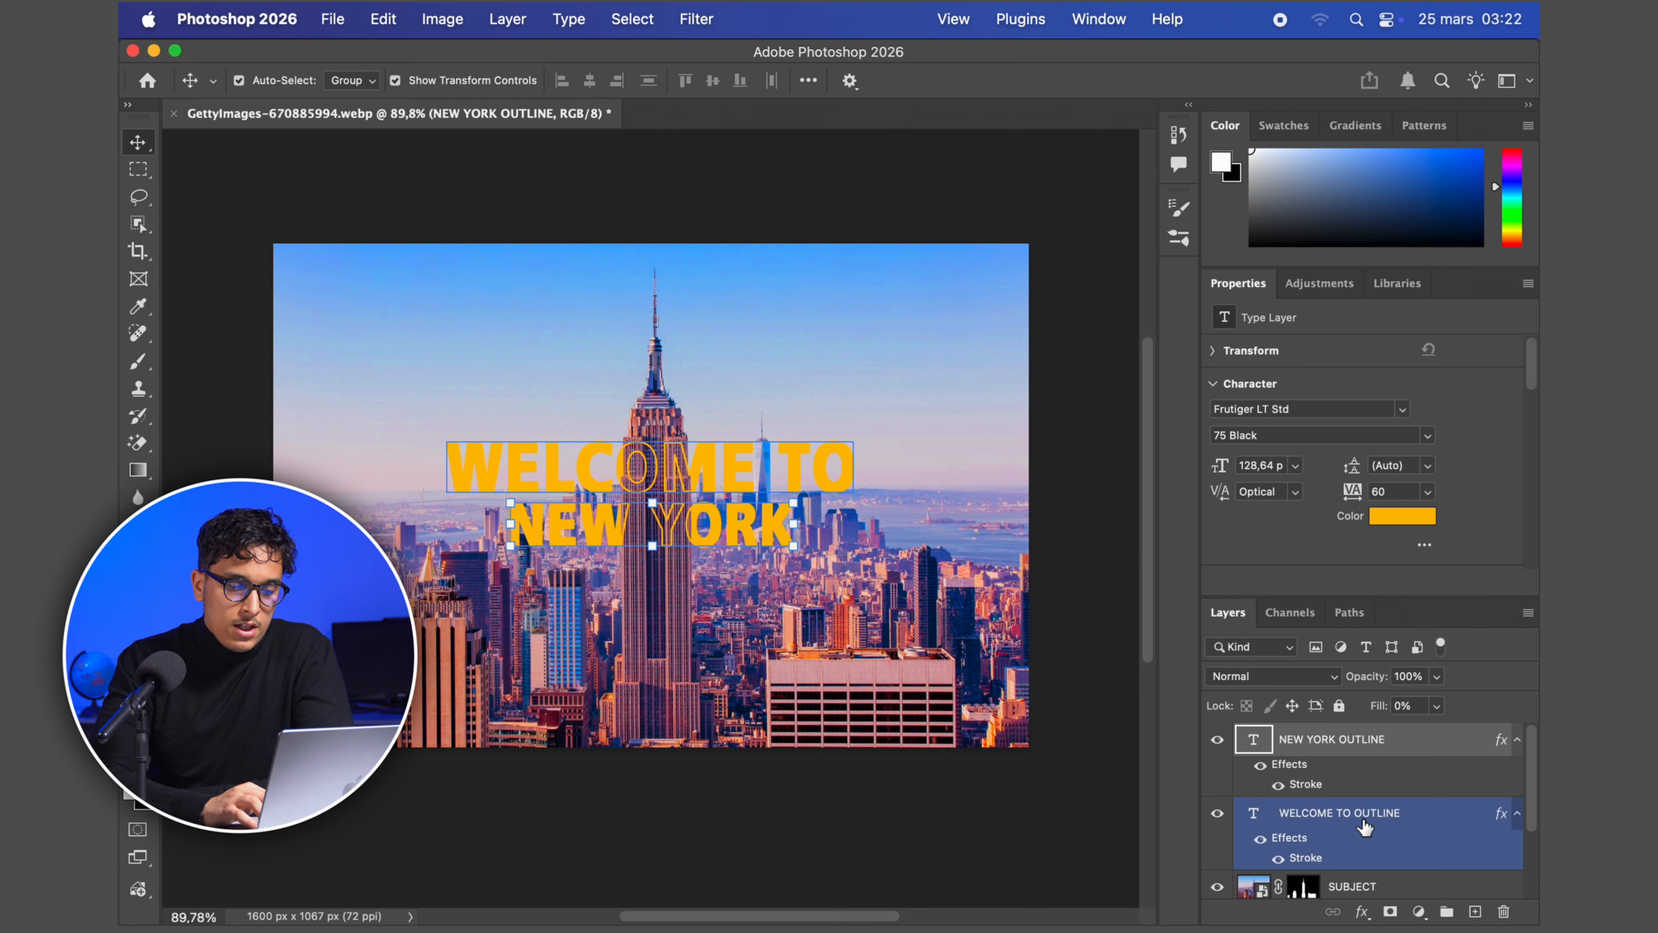
pyautogui.scroll(3, 1363, 826)
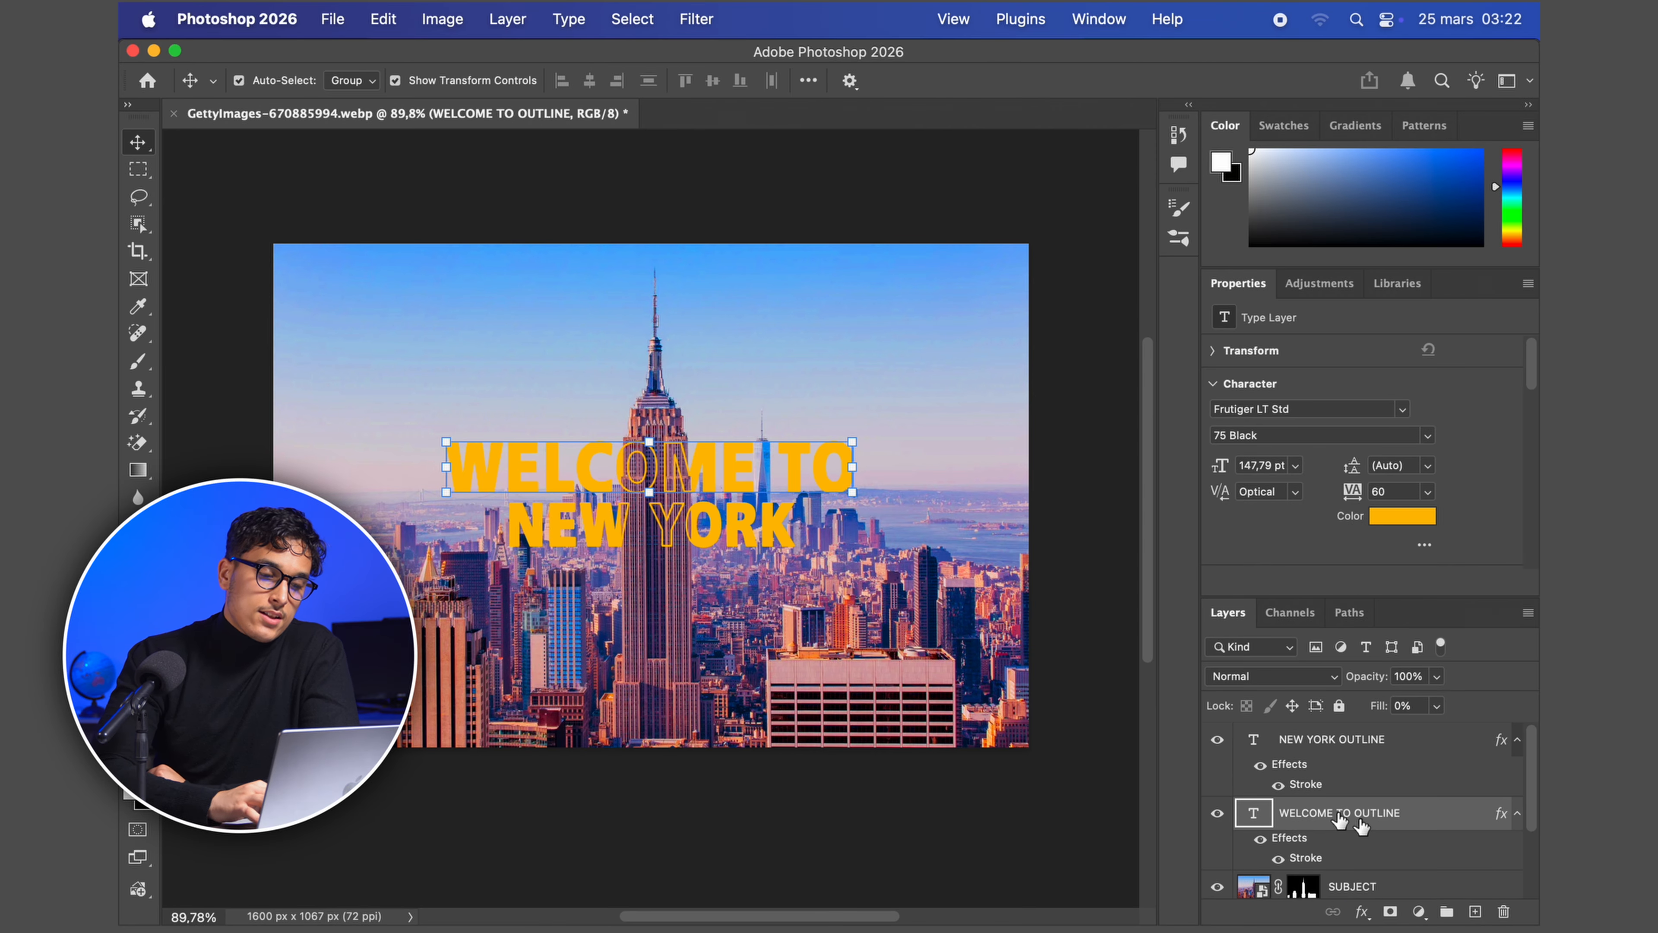
pyautogui.click(924, 752)
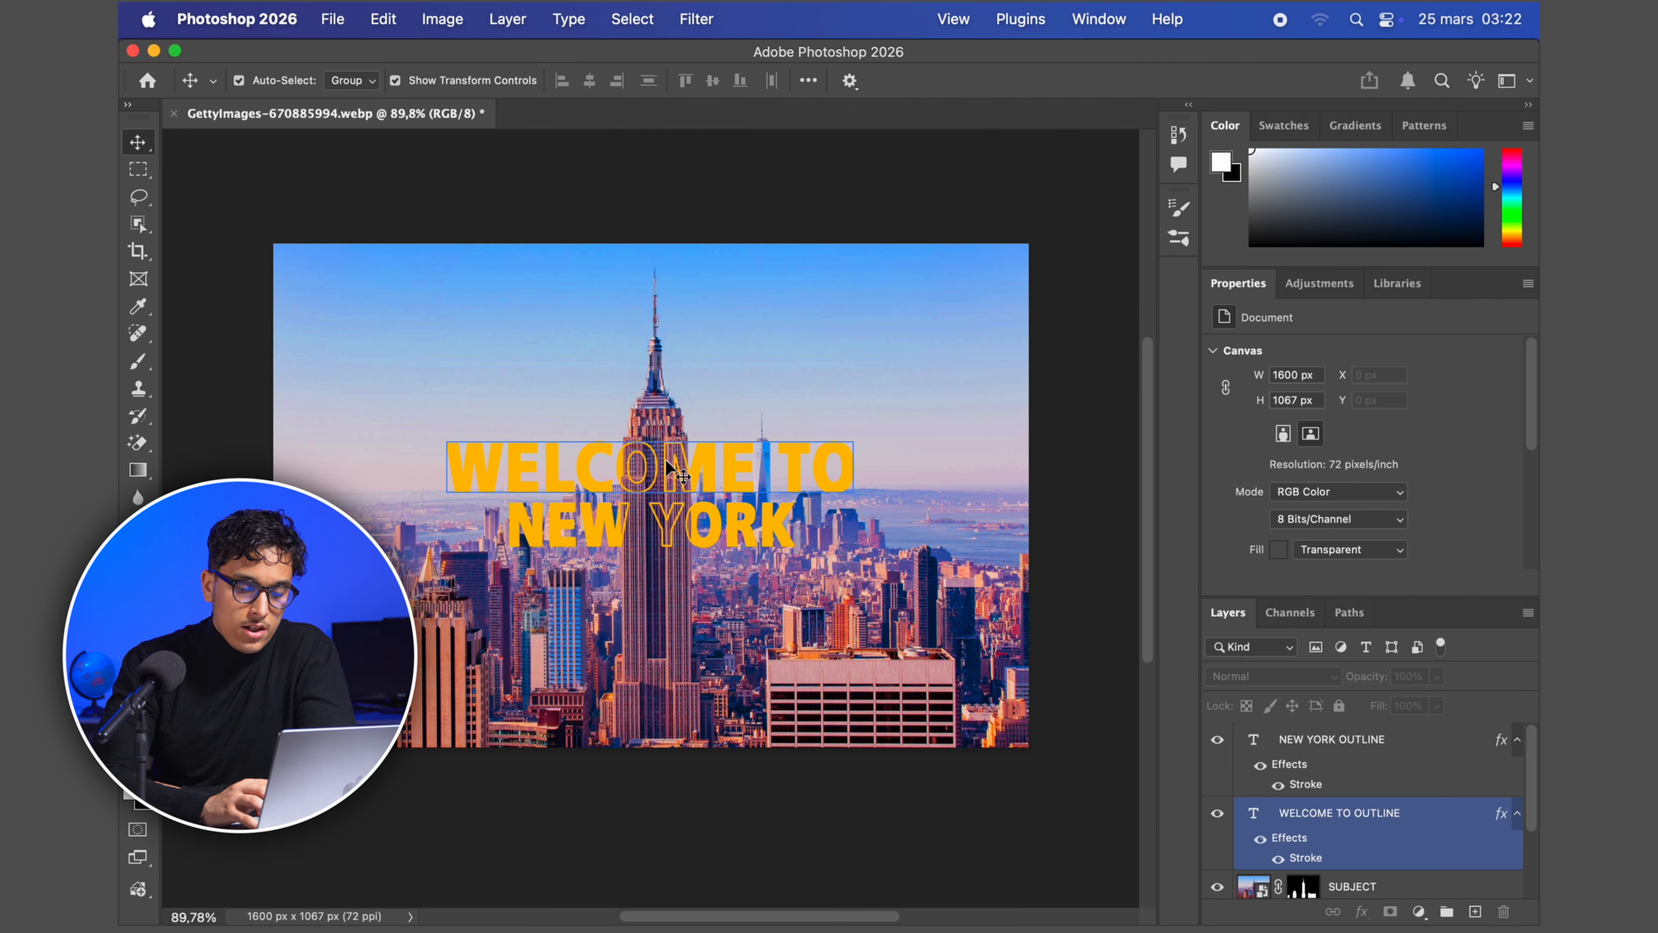
# - Link the WELCOME TO layer with WELCOME TO OUTLINE and nudge the linked text slightly on the canvas
pyautogui.scroll(-3, 1384, 851)
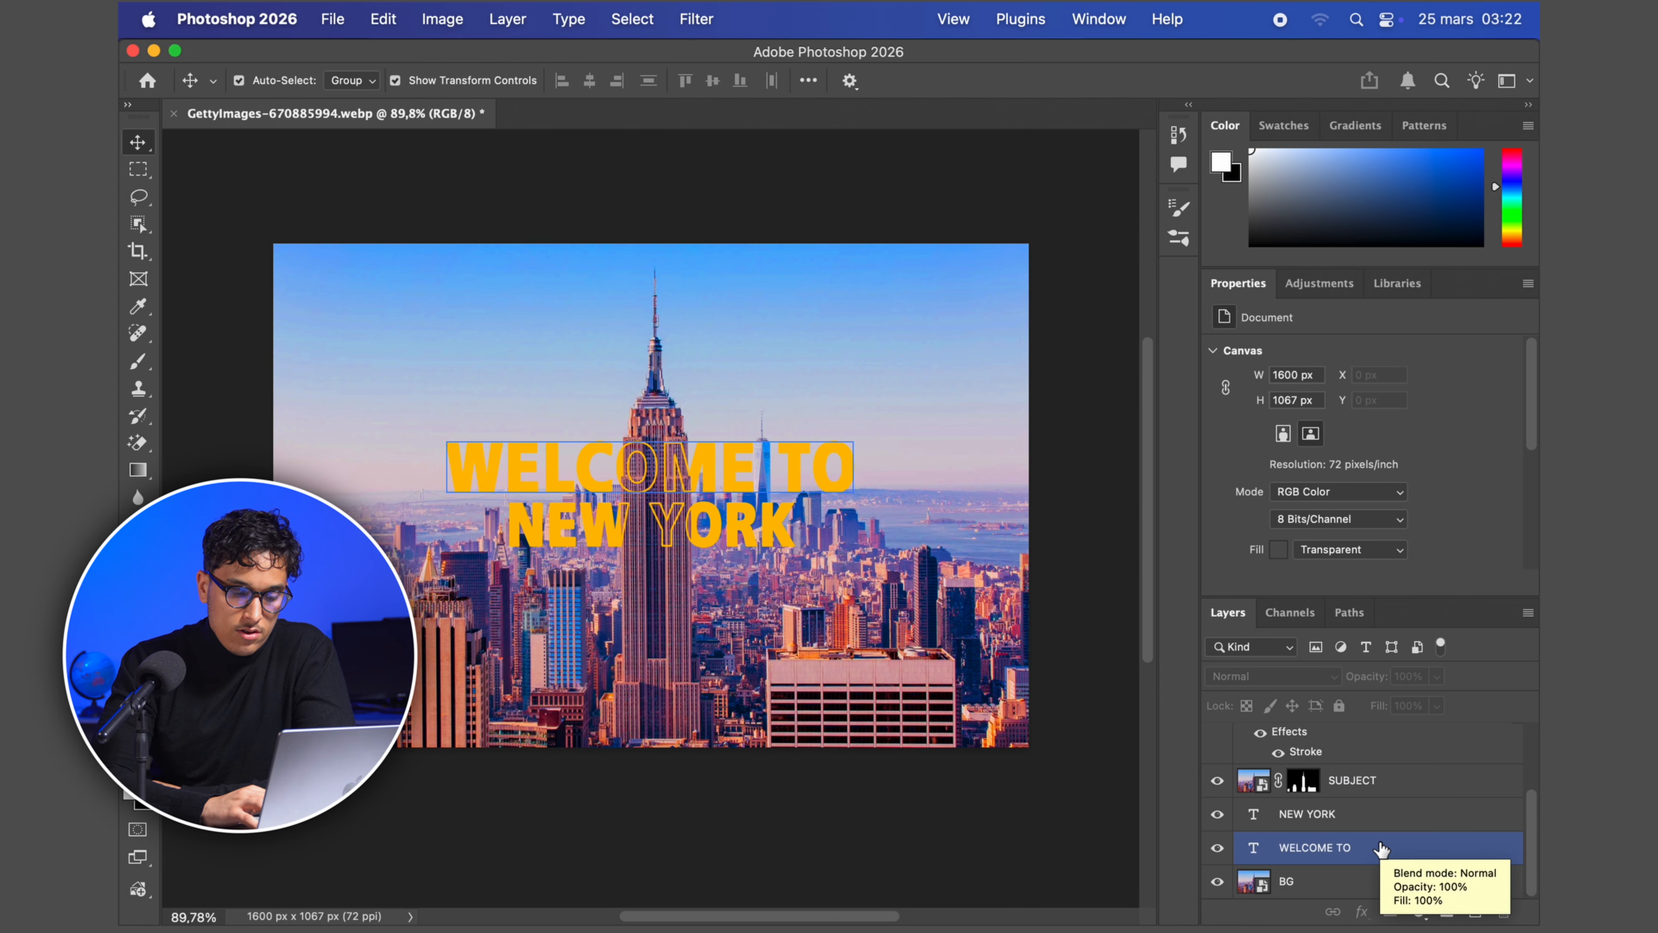
pyautogui.click(1382, 848)
pyautogui.scroll(3, 1382, 848)
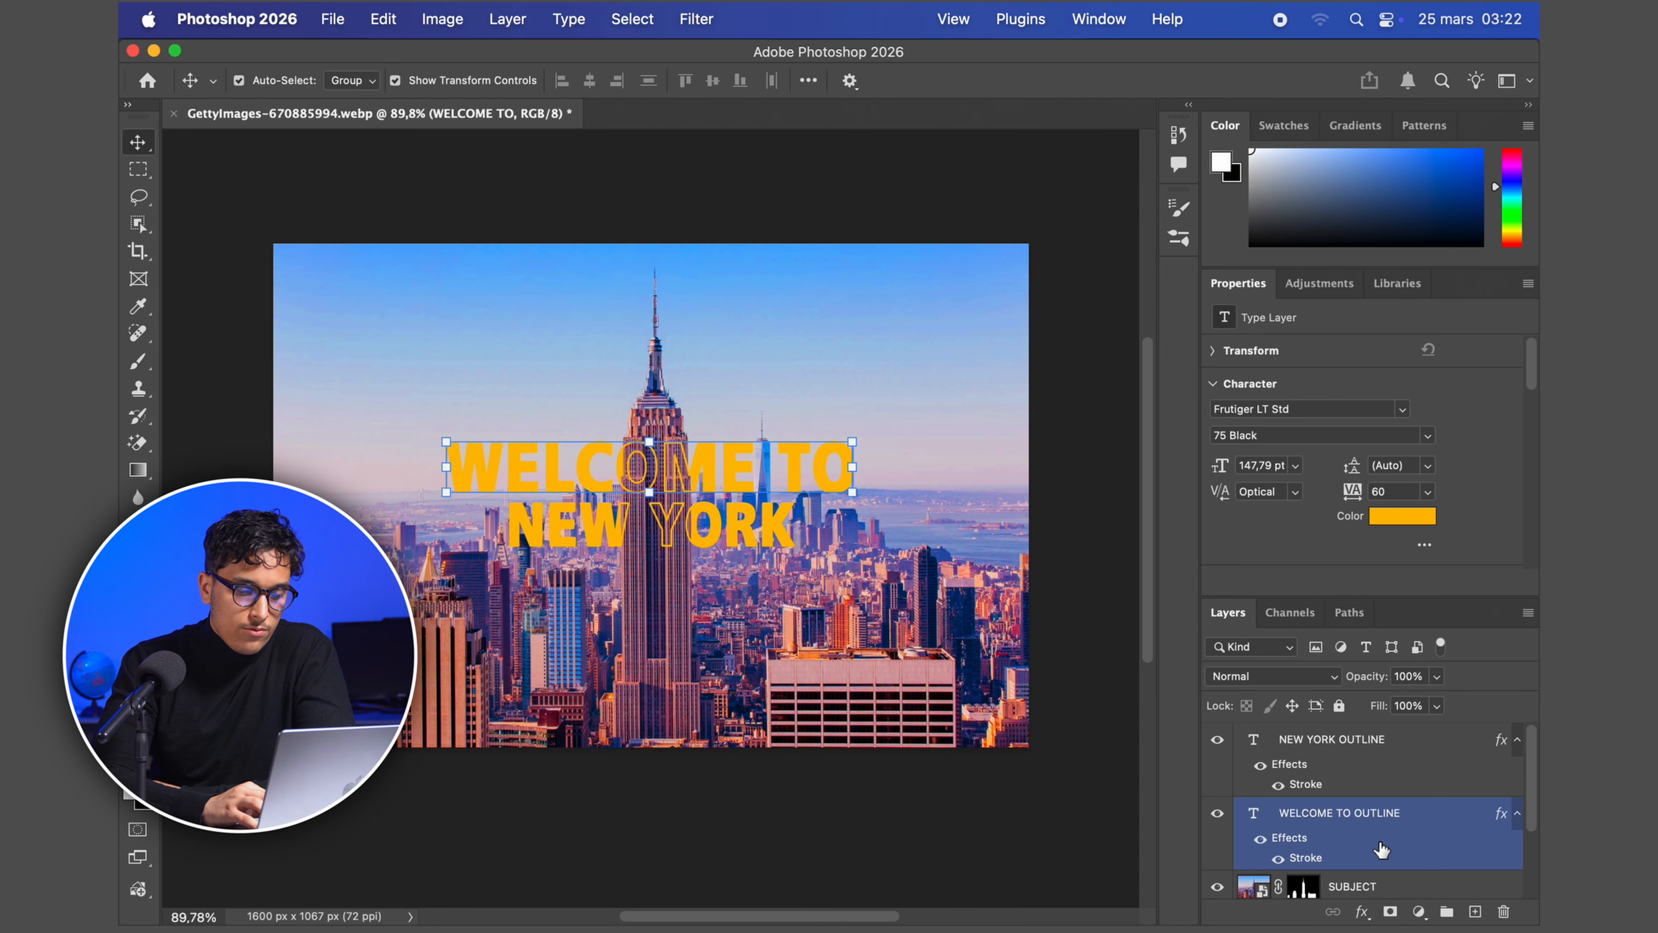
pyautogui.click(1398, 826)
pyautogui.click(1333, 911)
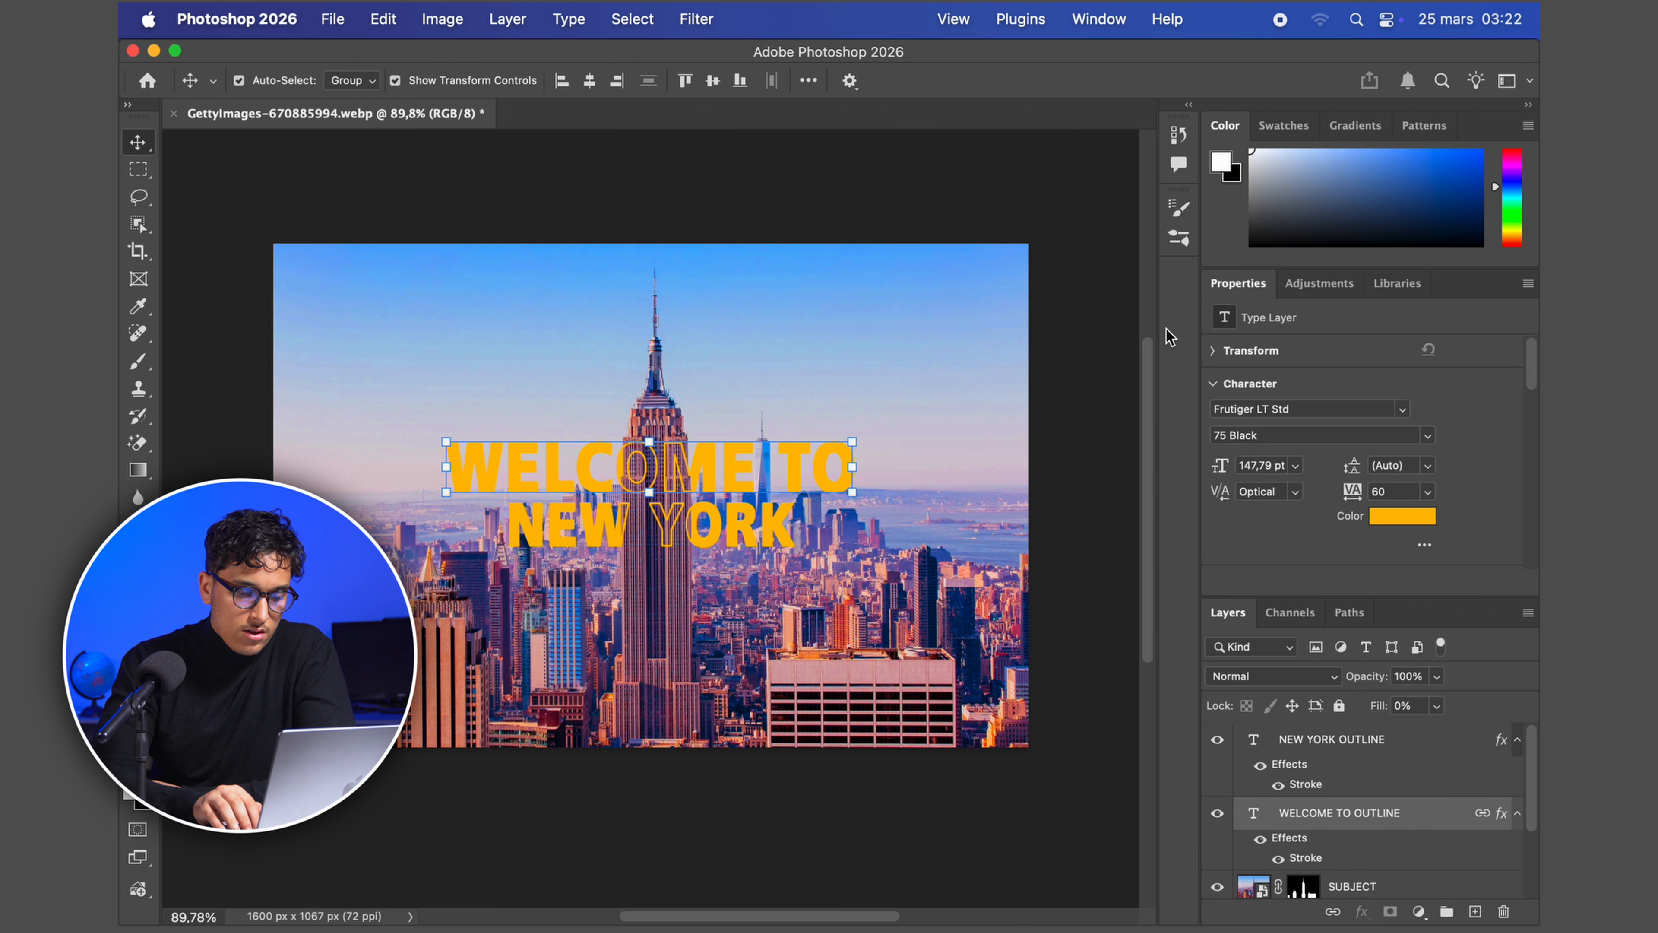
pyautogui.moveTo(796, 454)
pyautogui.mouseDown()
pyautogui.moveTo(804, 421)
pyautogui.moveTo(812, 458)
pyautogui.moveTo(748, 445)
pyautogui.moveTo(735, 461)
pyautogui.moveTo(801, 448)
pyautogui.mouseUp()
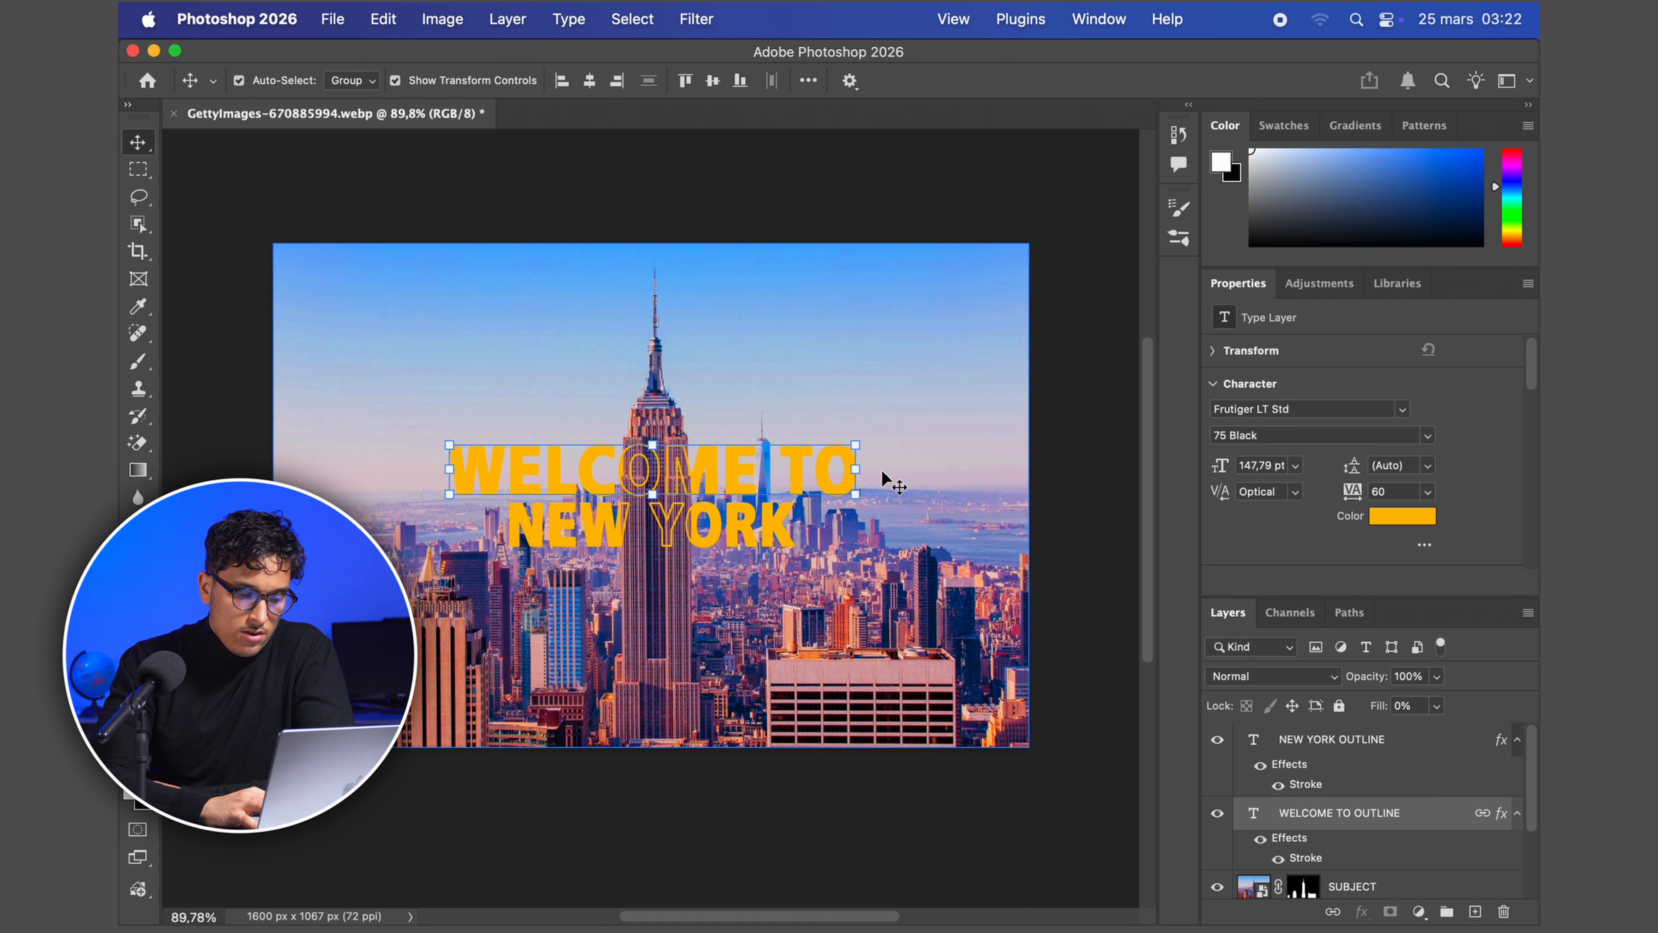
# - Link the NEW YORK OUTLINE layer with NEW YORK and move the linked pair slightly right and down
pyautogui.click(1369, 751)
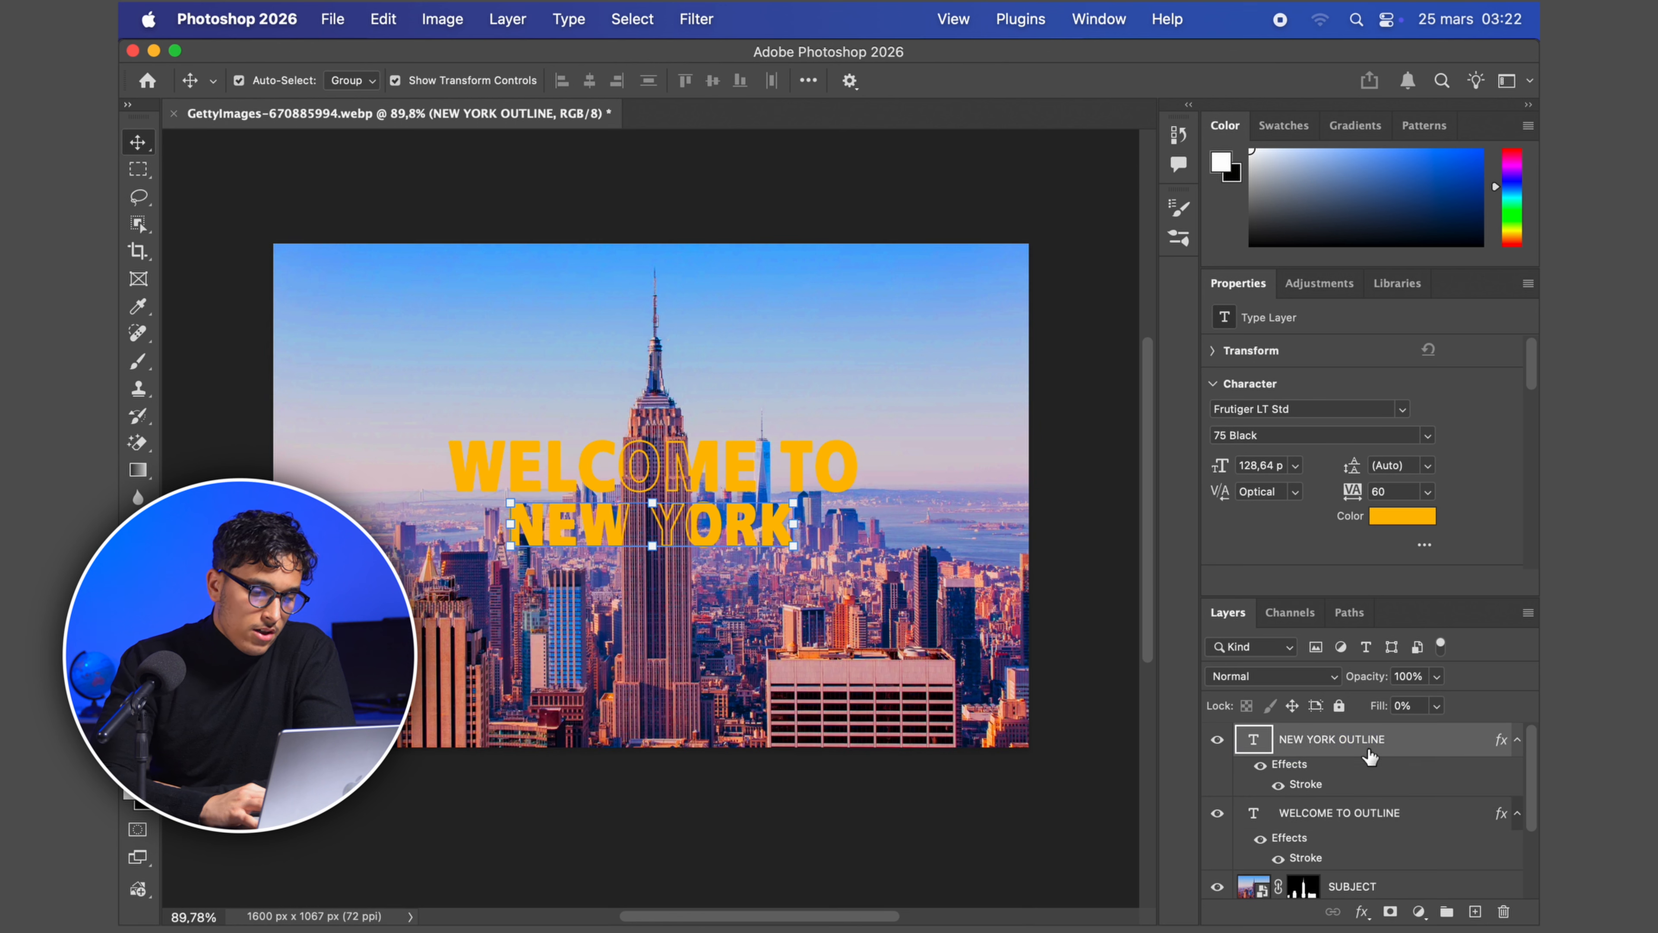
pyautogui.scroll(-4, 1367, 751)
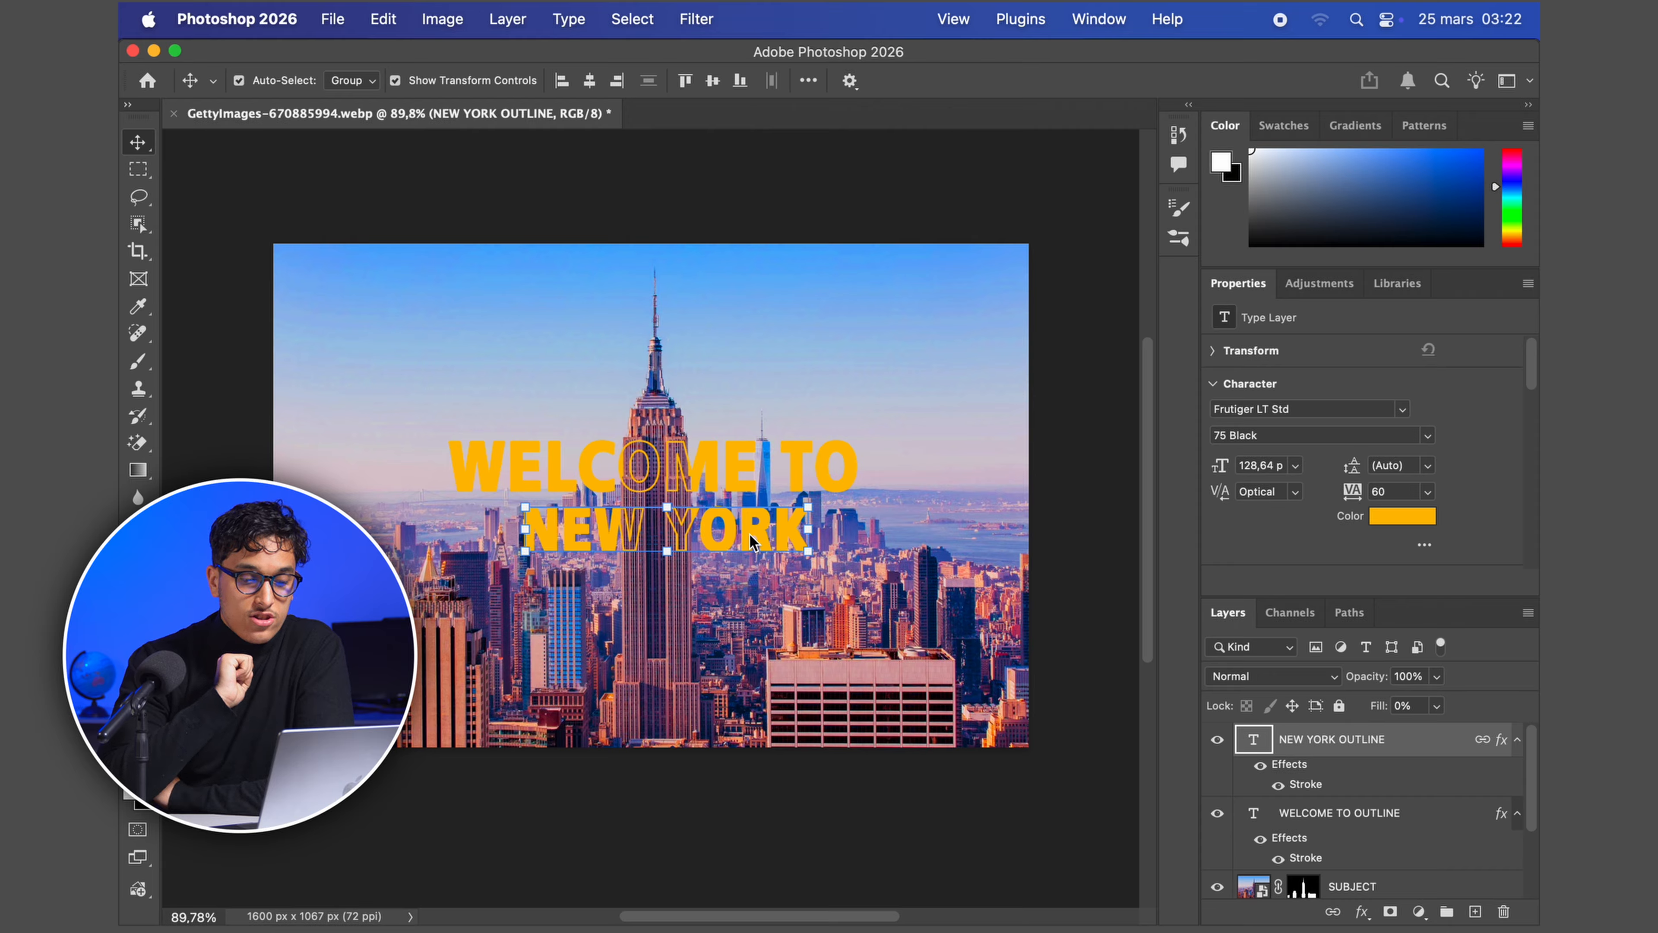
pyautogui.click(1022, 177)
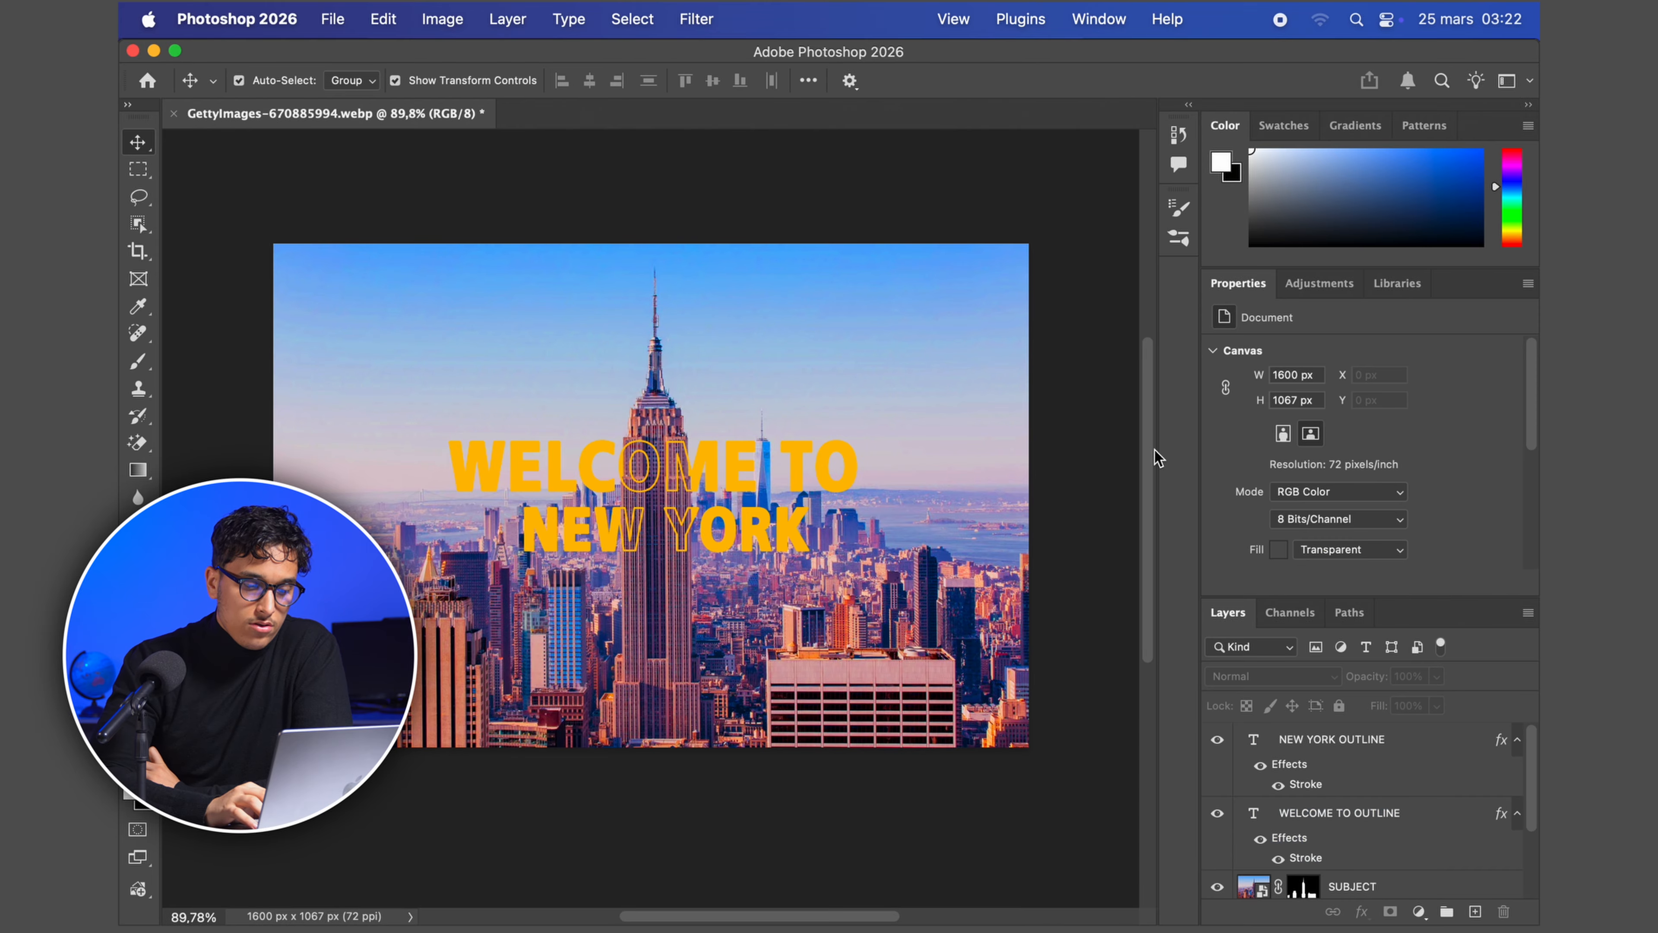
# - Replace the text of the WELCOME TO OUTLINE layer with the French "BIENVENUE" greeting and shift the linked text left
pyautogui.click(1315, 813)
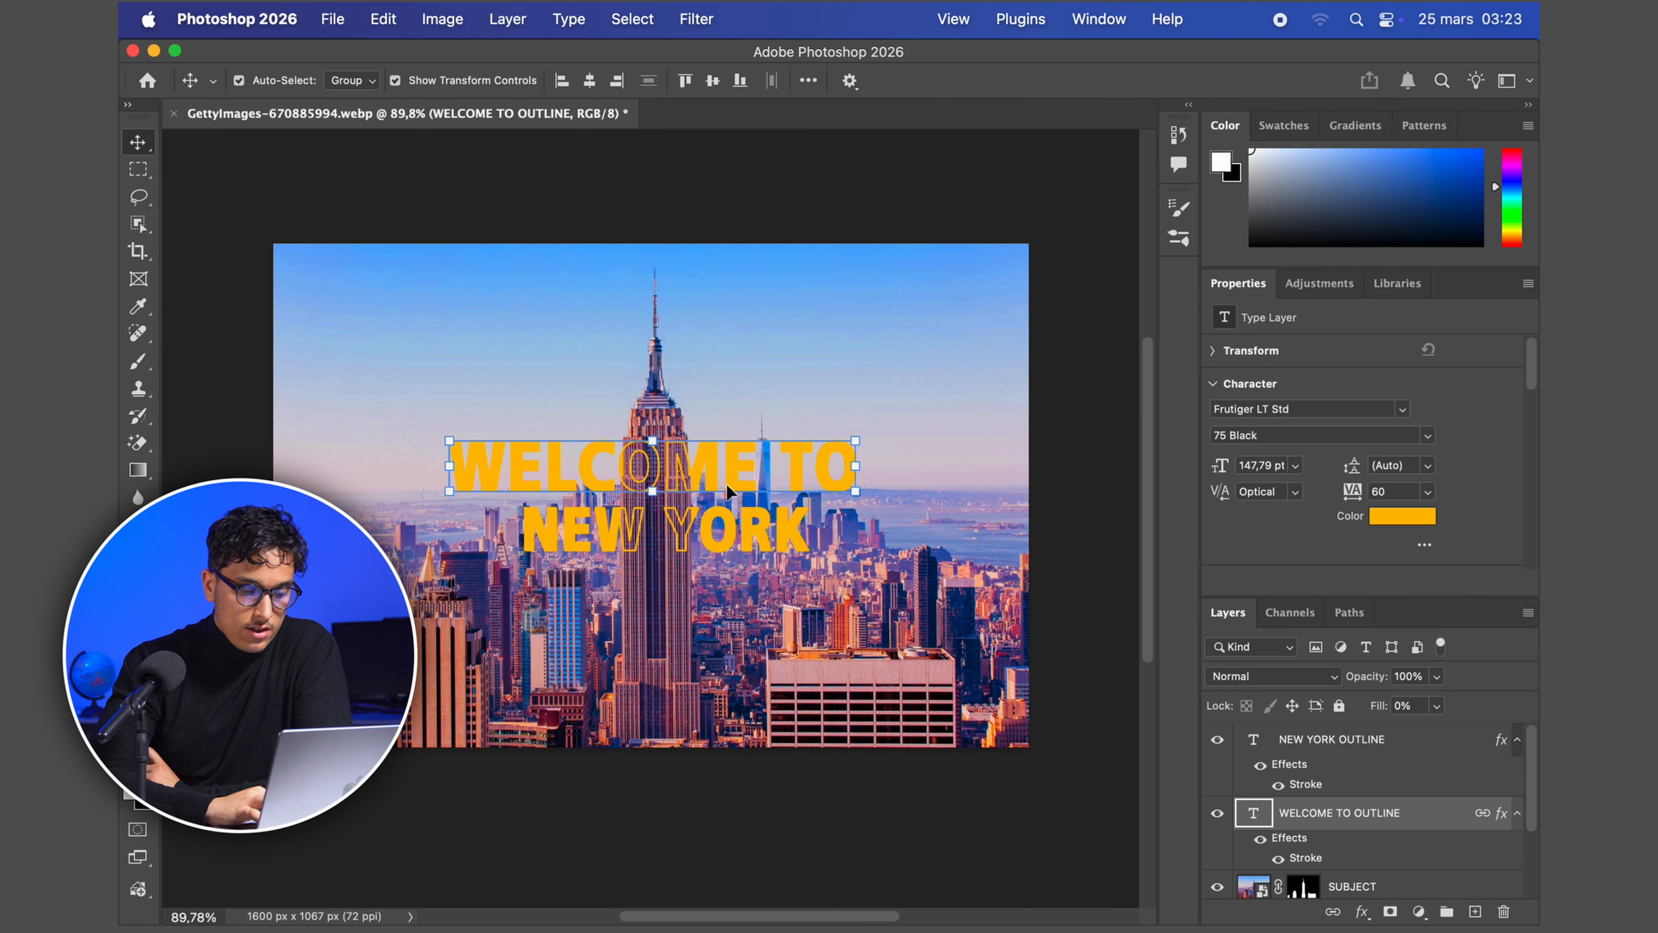
pyautogui.doubleClick(726, 474)
pyautogui.click(727, 472)
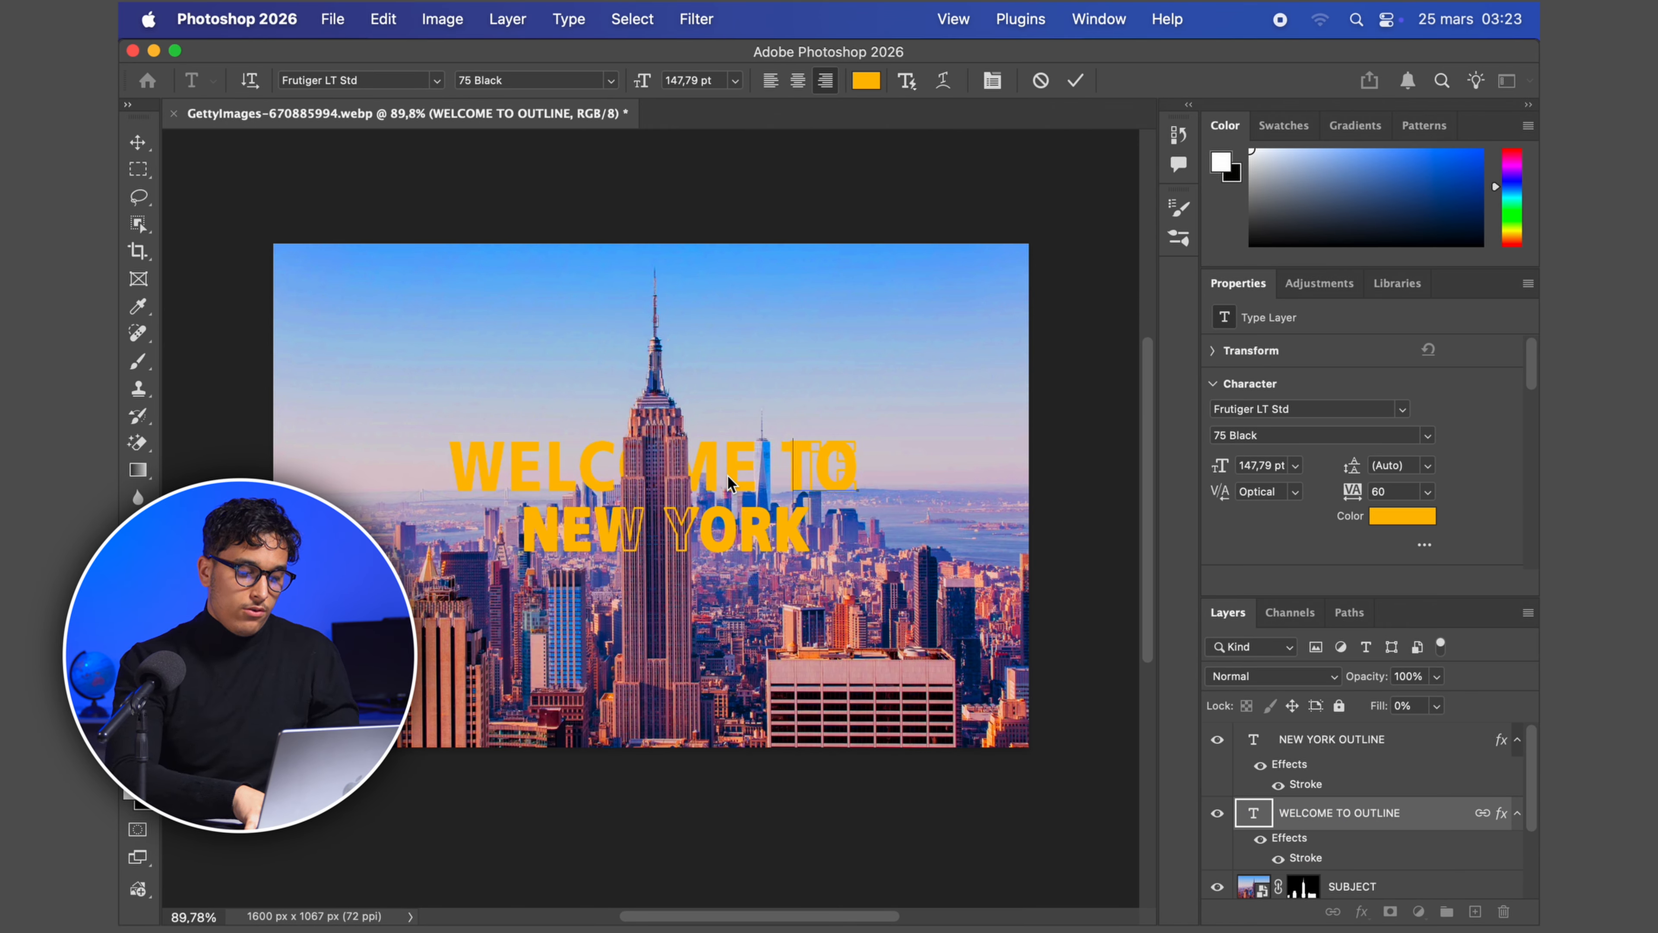
pyautogui.press('BackSpace')
pyautogui.press('BackSpace')
pyautogui.press('BackSpace')
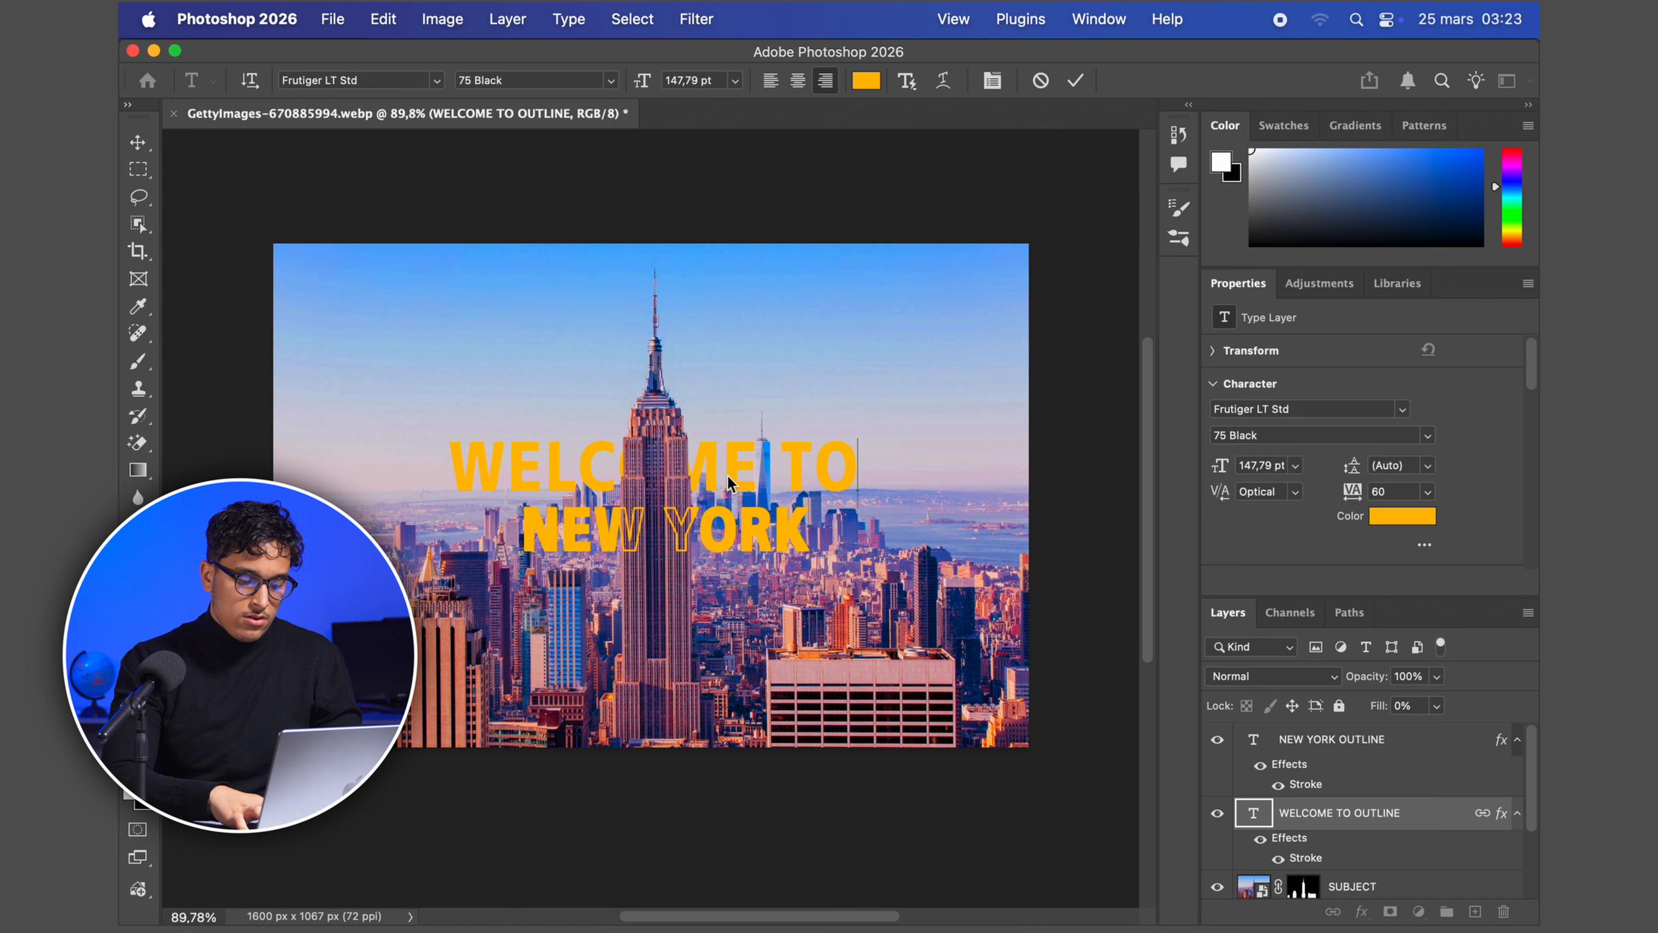
pyautogui.write('BIENVENUE À')
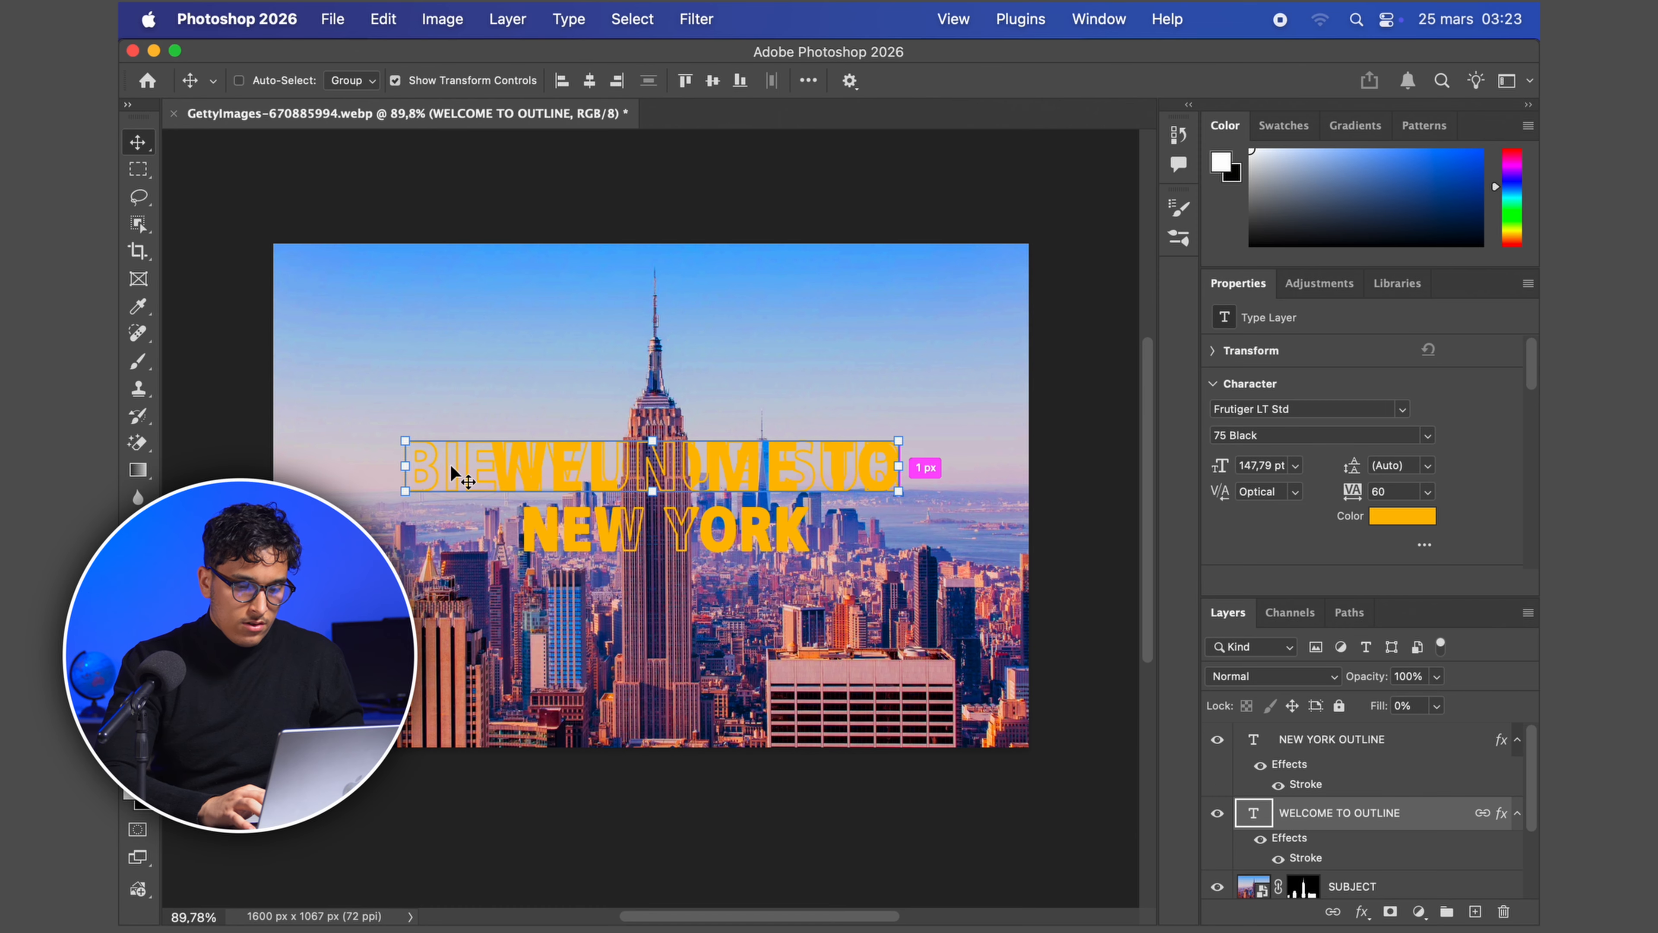
pyautogui.moveTo(451, 465); pyautogui.dragTo(408, 465)
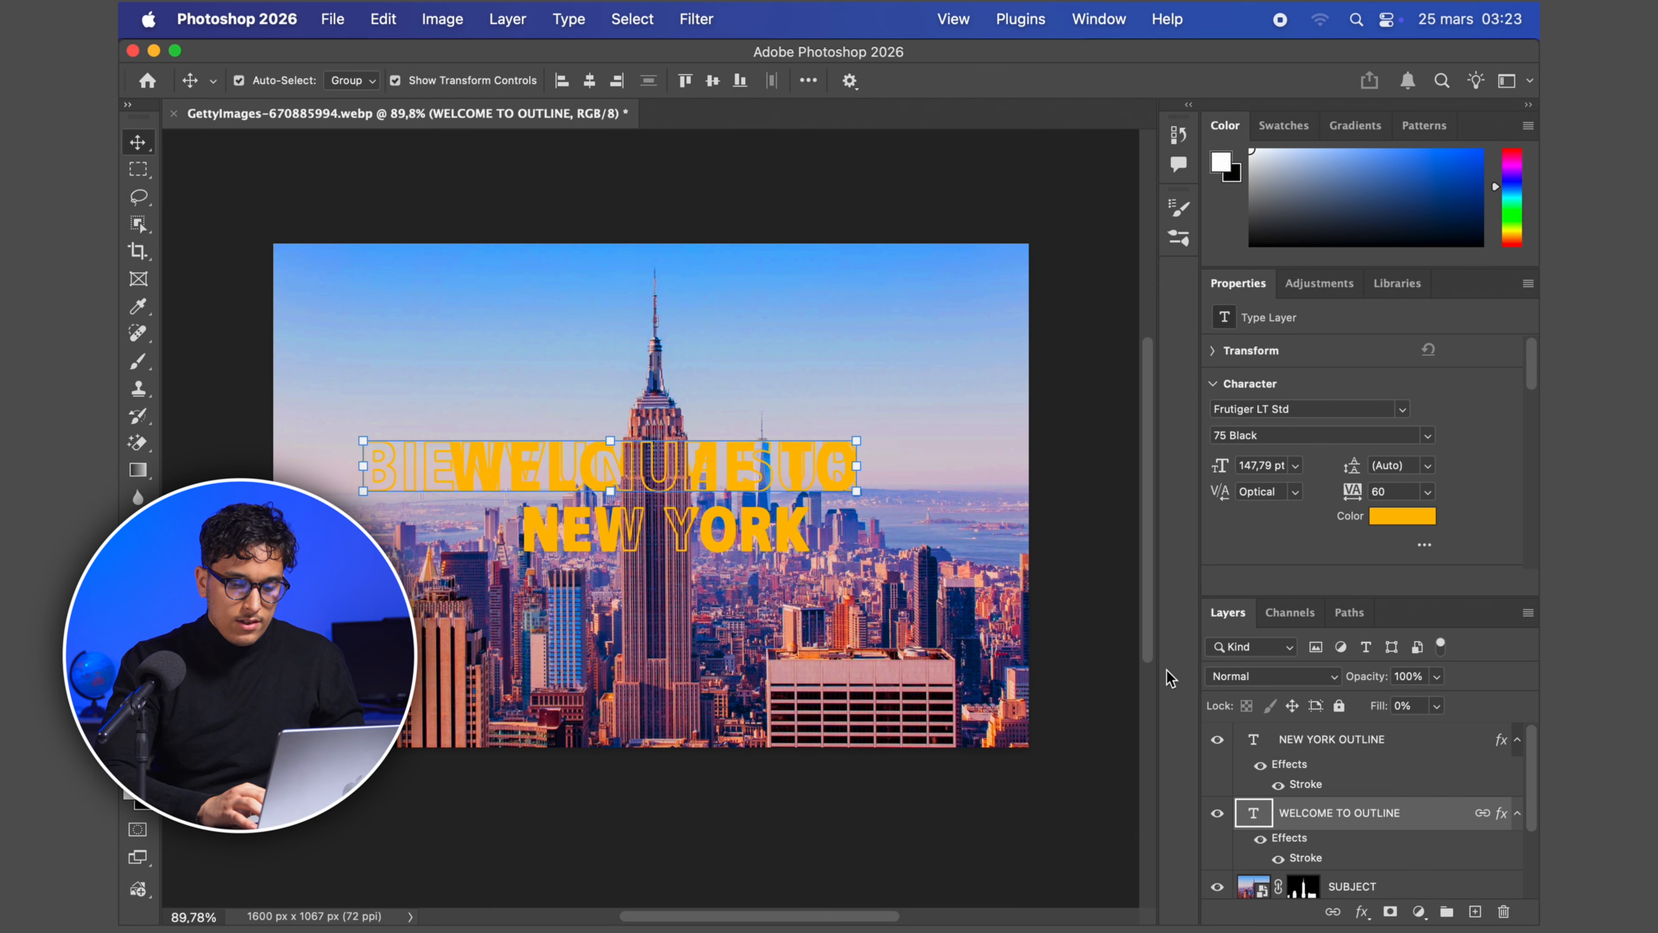
pyautogui.scroll(-2, 1409, 813)
pyautogui.scroll(2, 1409, 813)
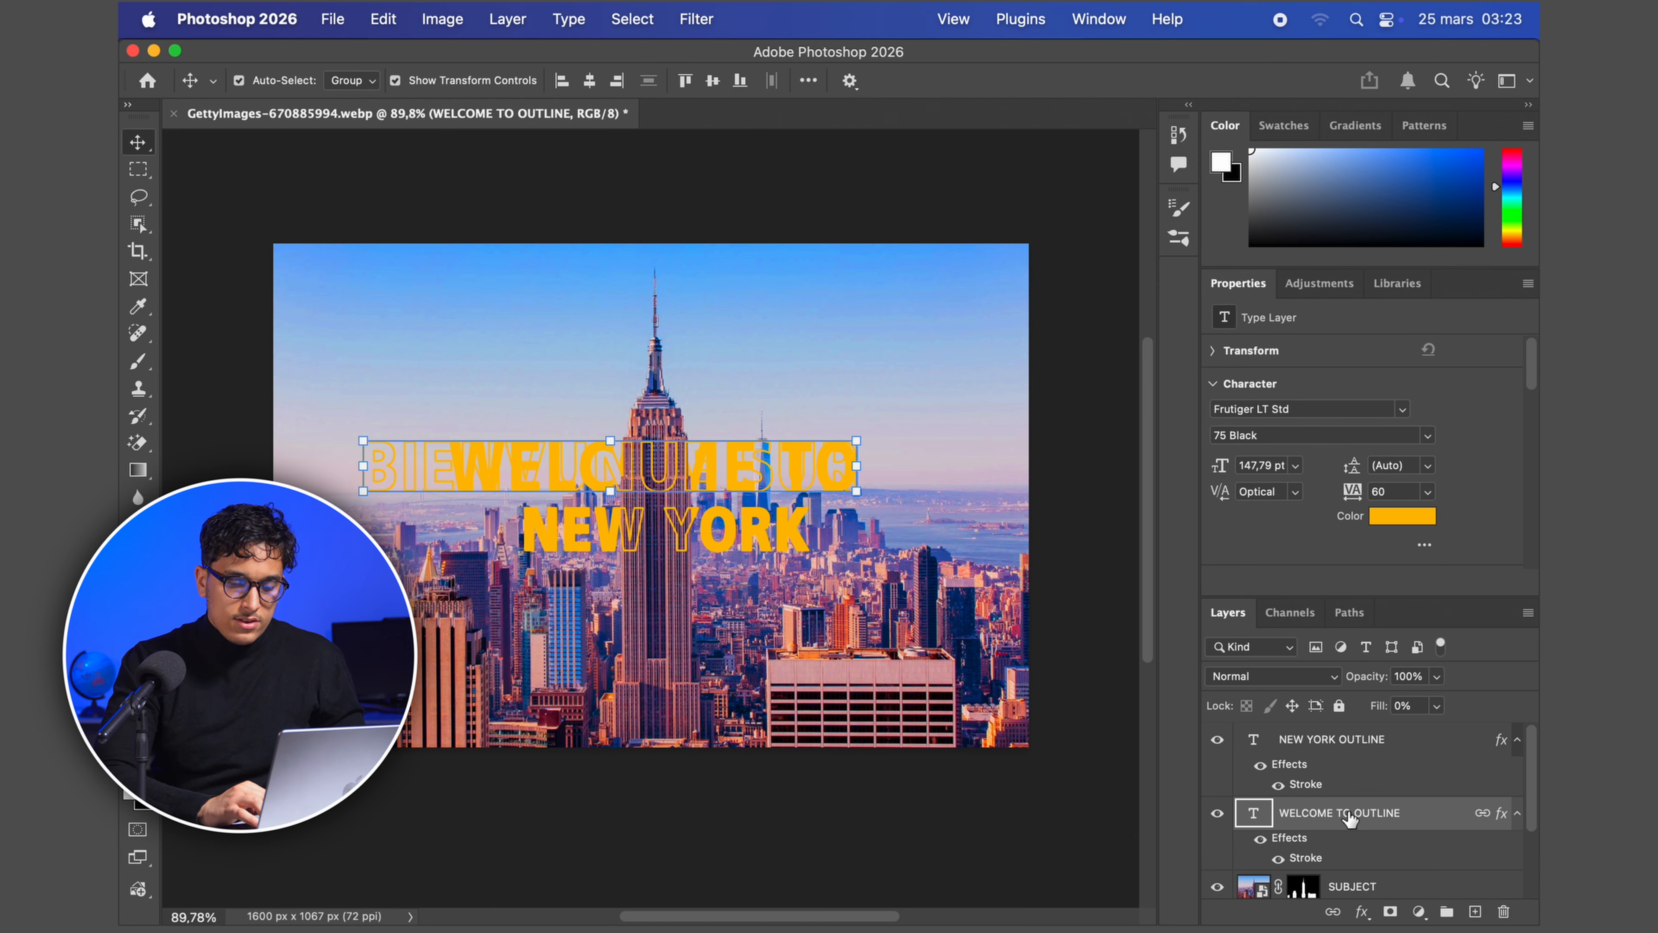
pyautogui.scroll(-2, 1349, 818)
pyautogui.click(1347, 848)
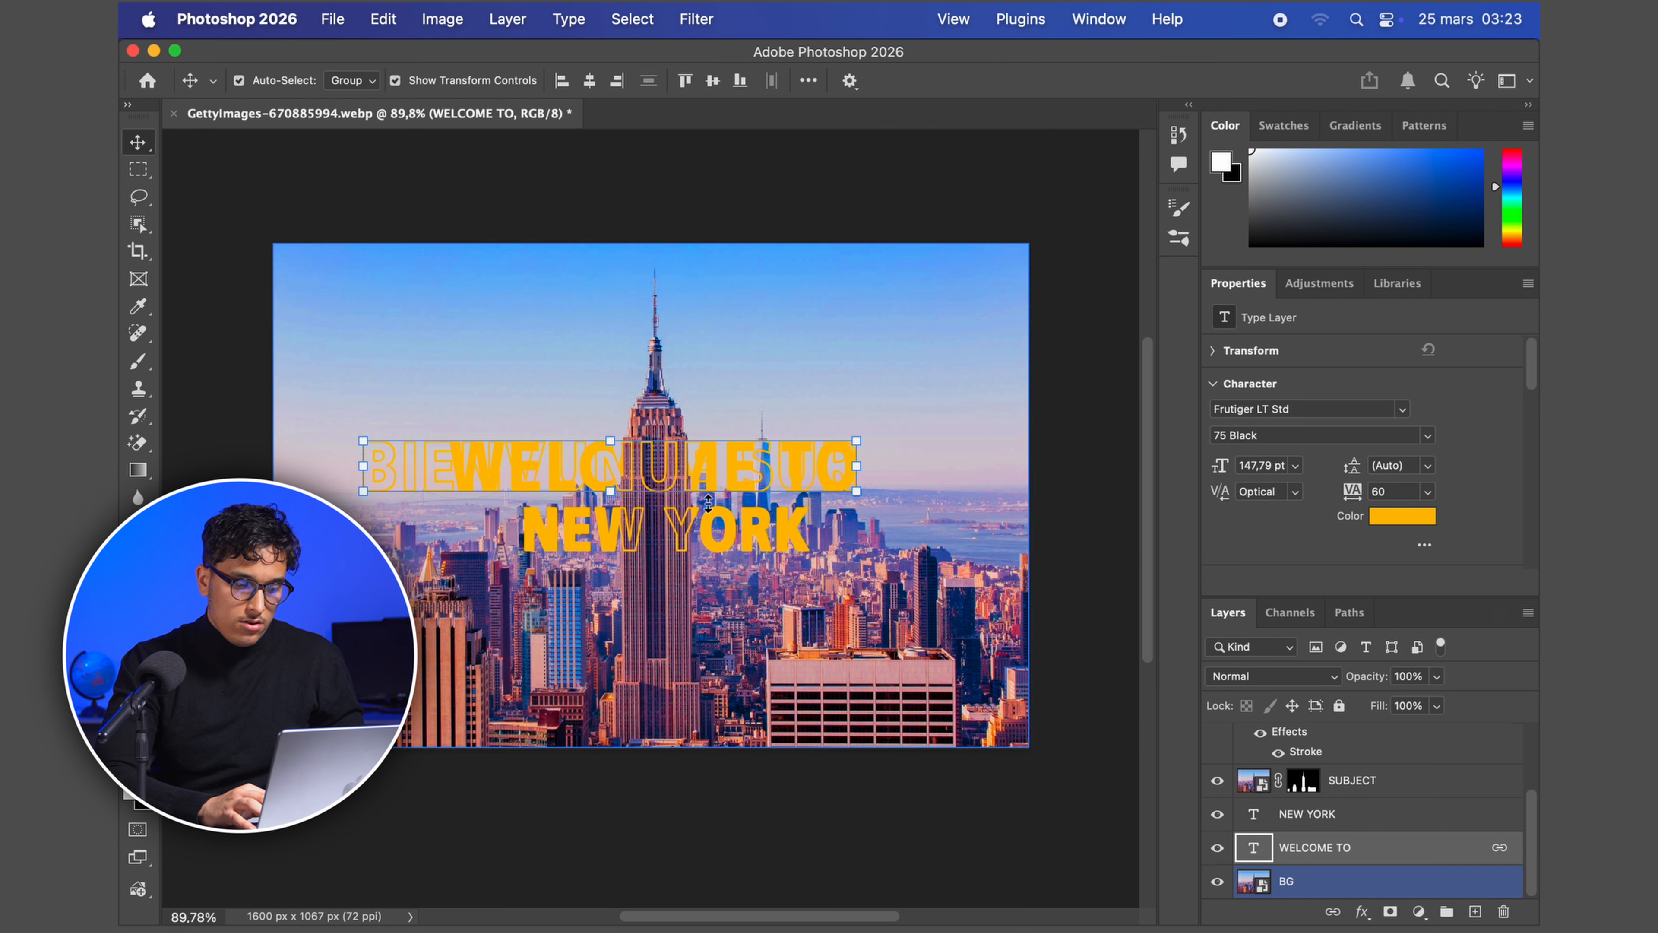
pyautogui.click(537, 452)
pyautogui.doubleClick(535, 453)
pyautogui.click(582, 457)
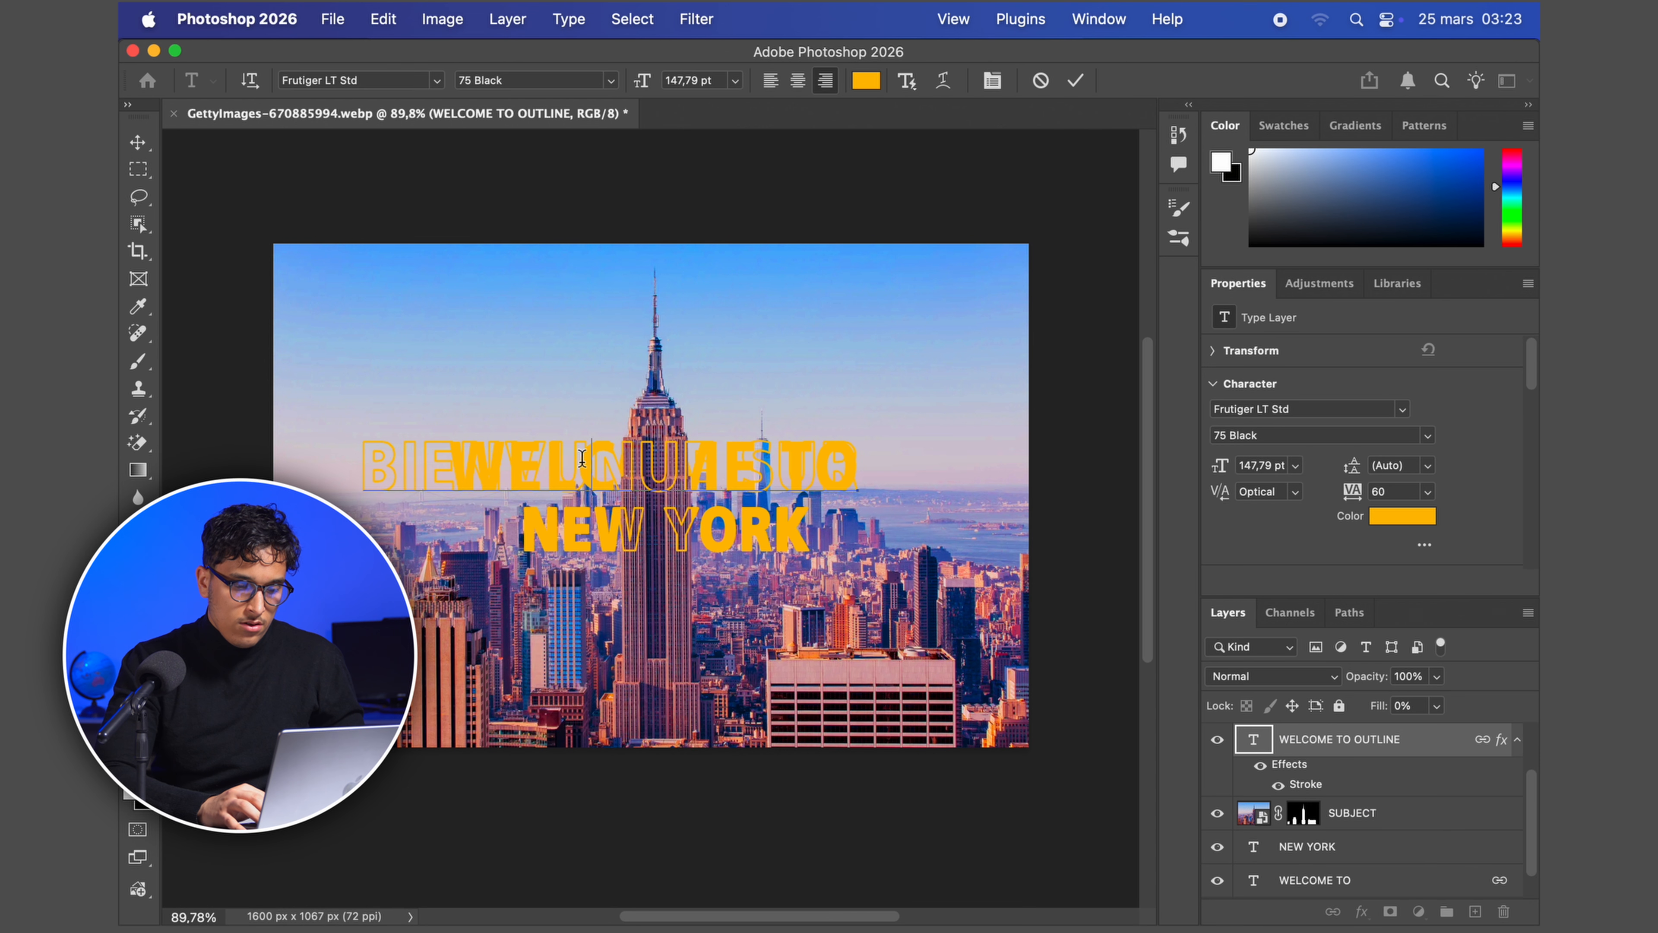
pyautogui.tripleClick(855, 463)
pyautogui.click(713, 494)
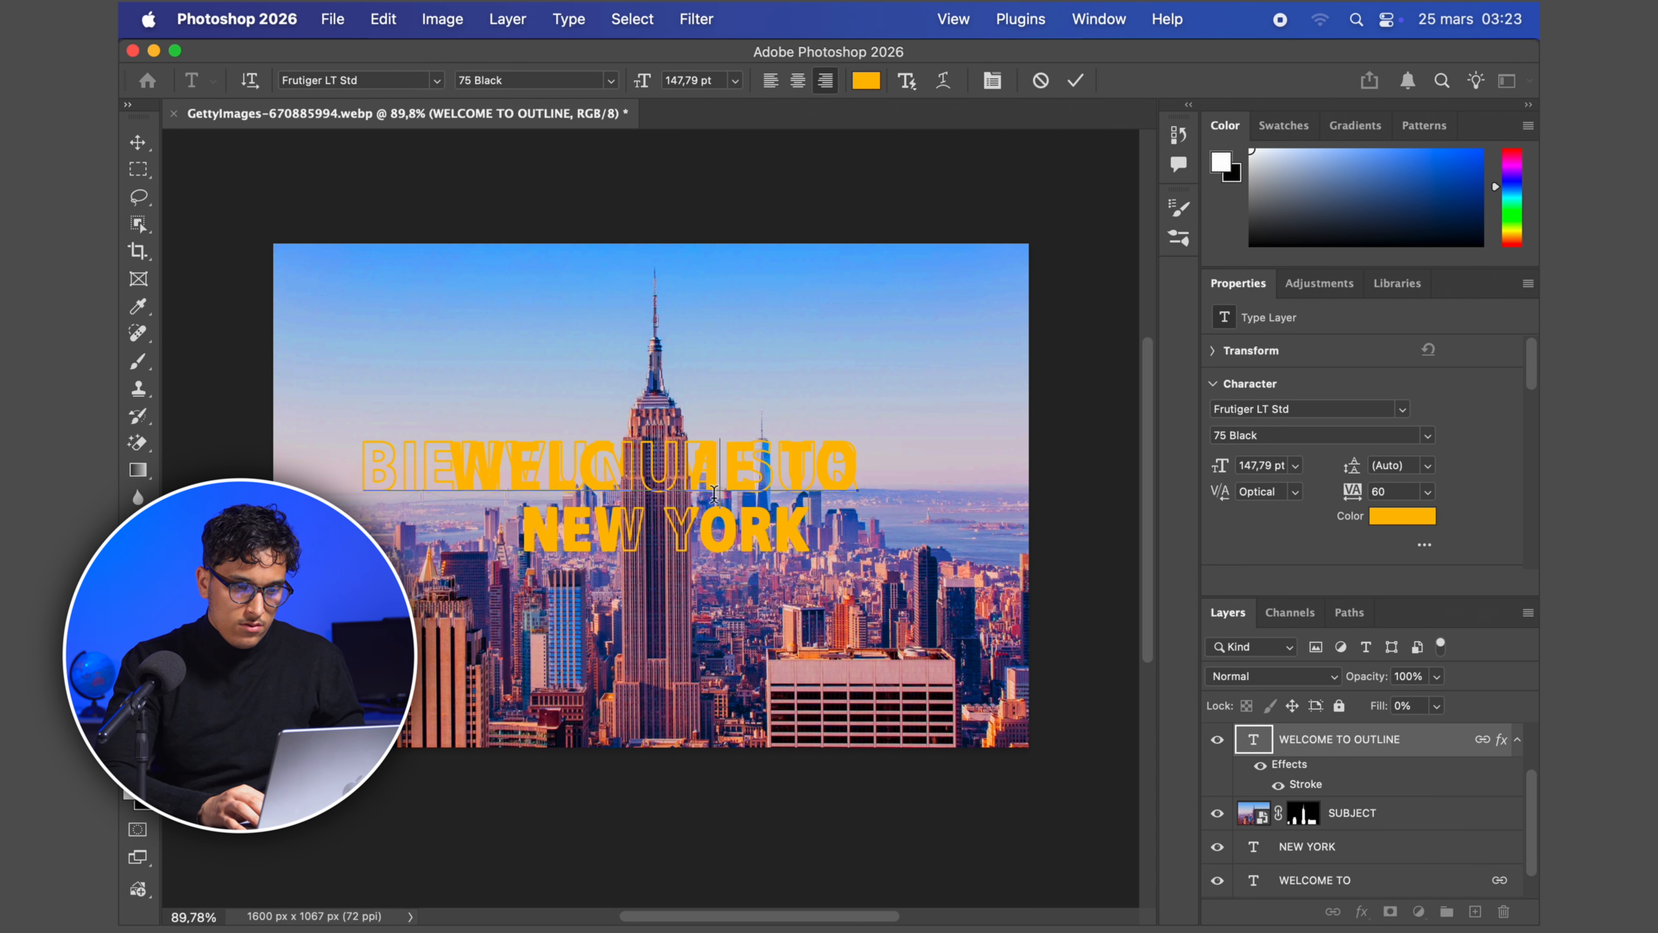
pyautogui.click(1076, 81)
pyautogui.press('v')
# - Hide the WELCOME TO OUTLINE layer and replace the text of the WELCOME TO layer with "BIENVUNUE SUR"
pyautogui.scroll(2, 1234, 741)
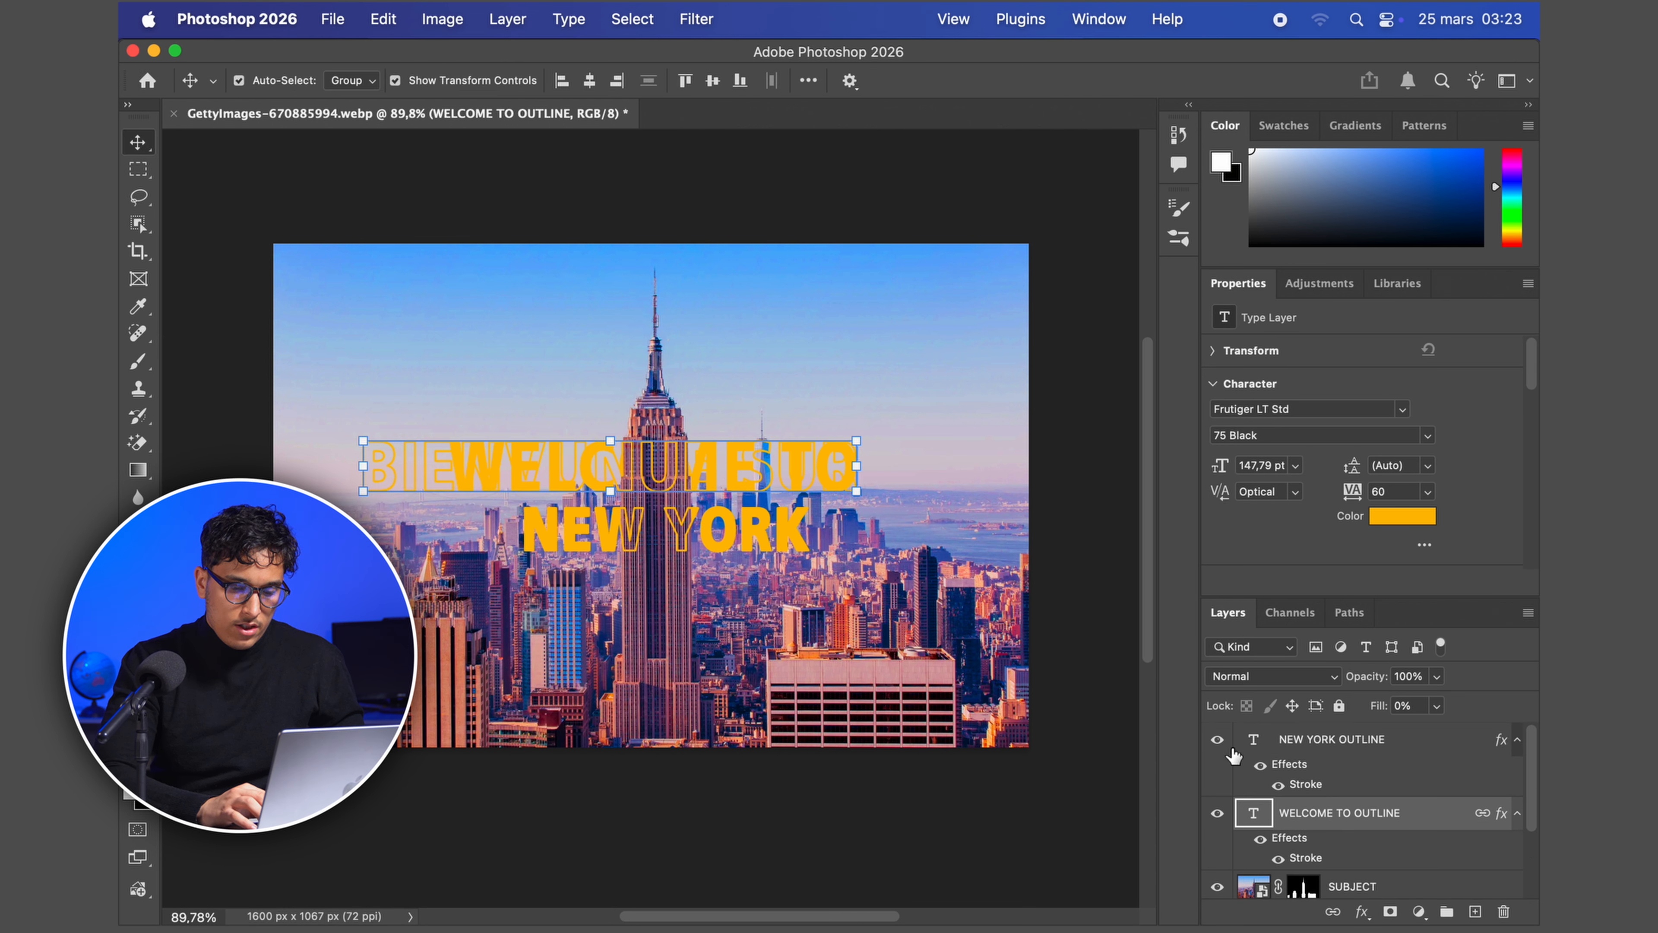
pyautogui.click(1218, 814)
pyautogui.scroll(-2, 1300, 810)
pyautogui.click(1306, 847)
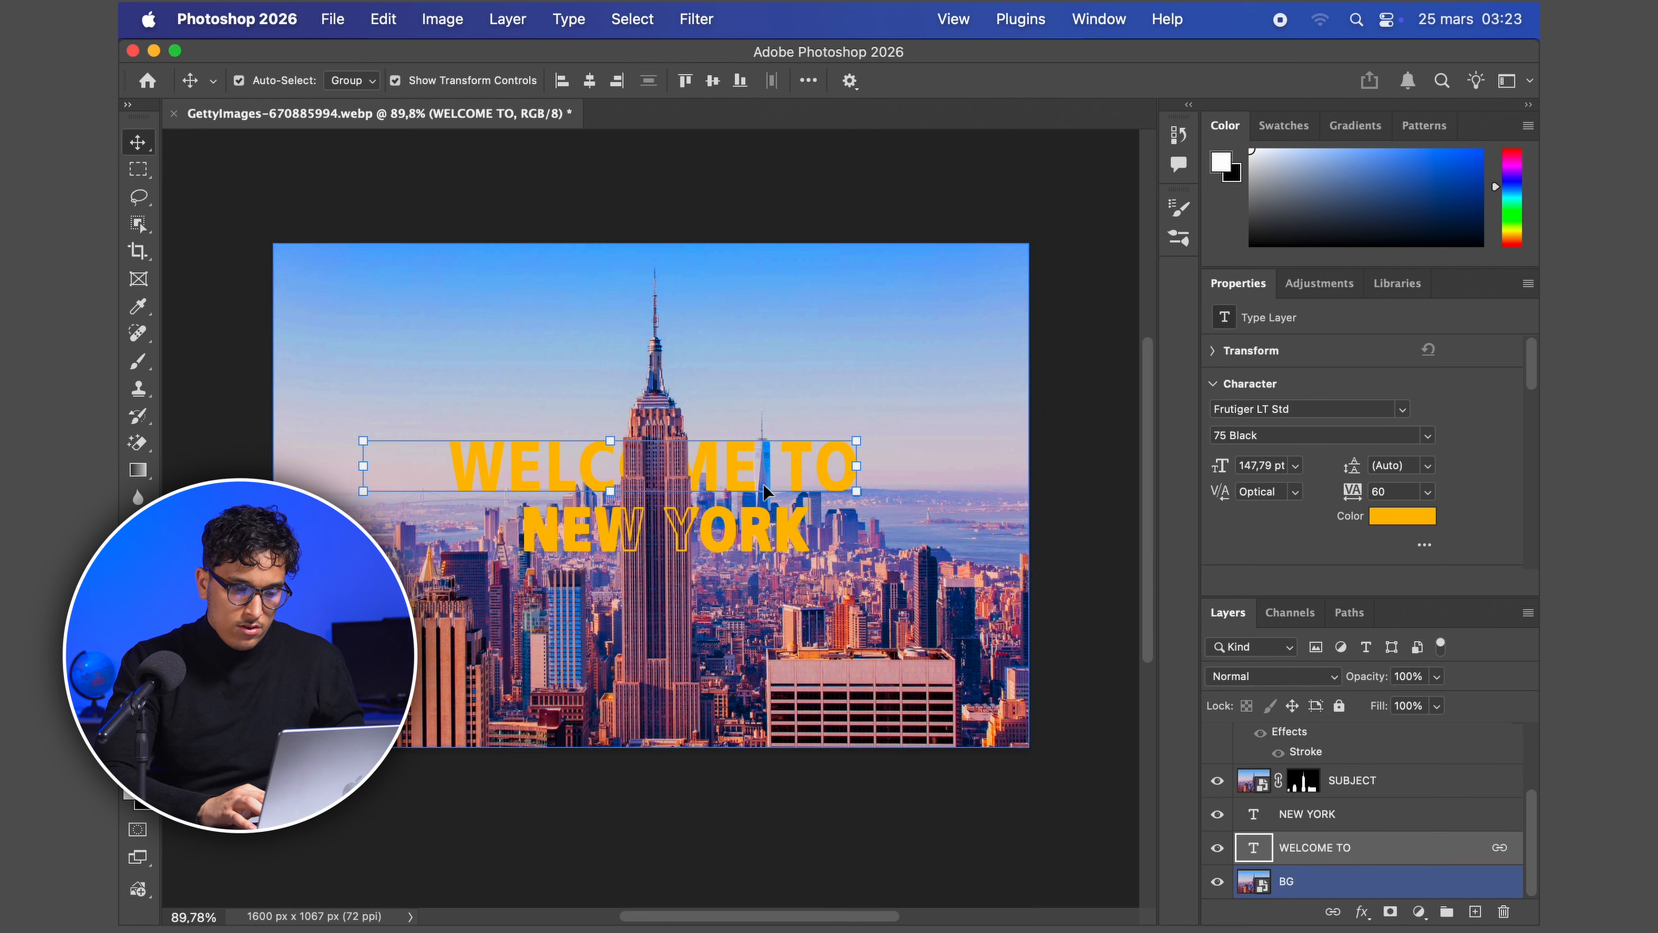
pyautogui.doubleClick(799, 480)
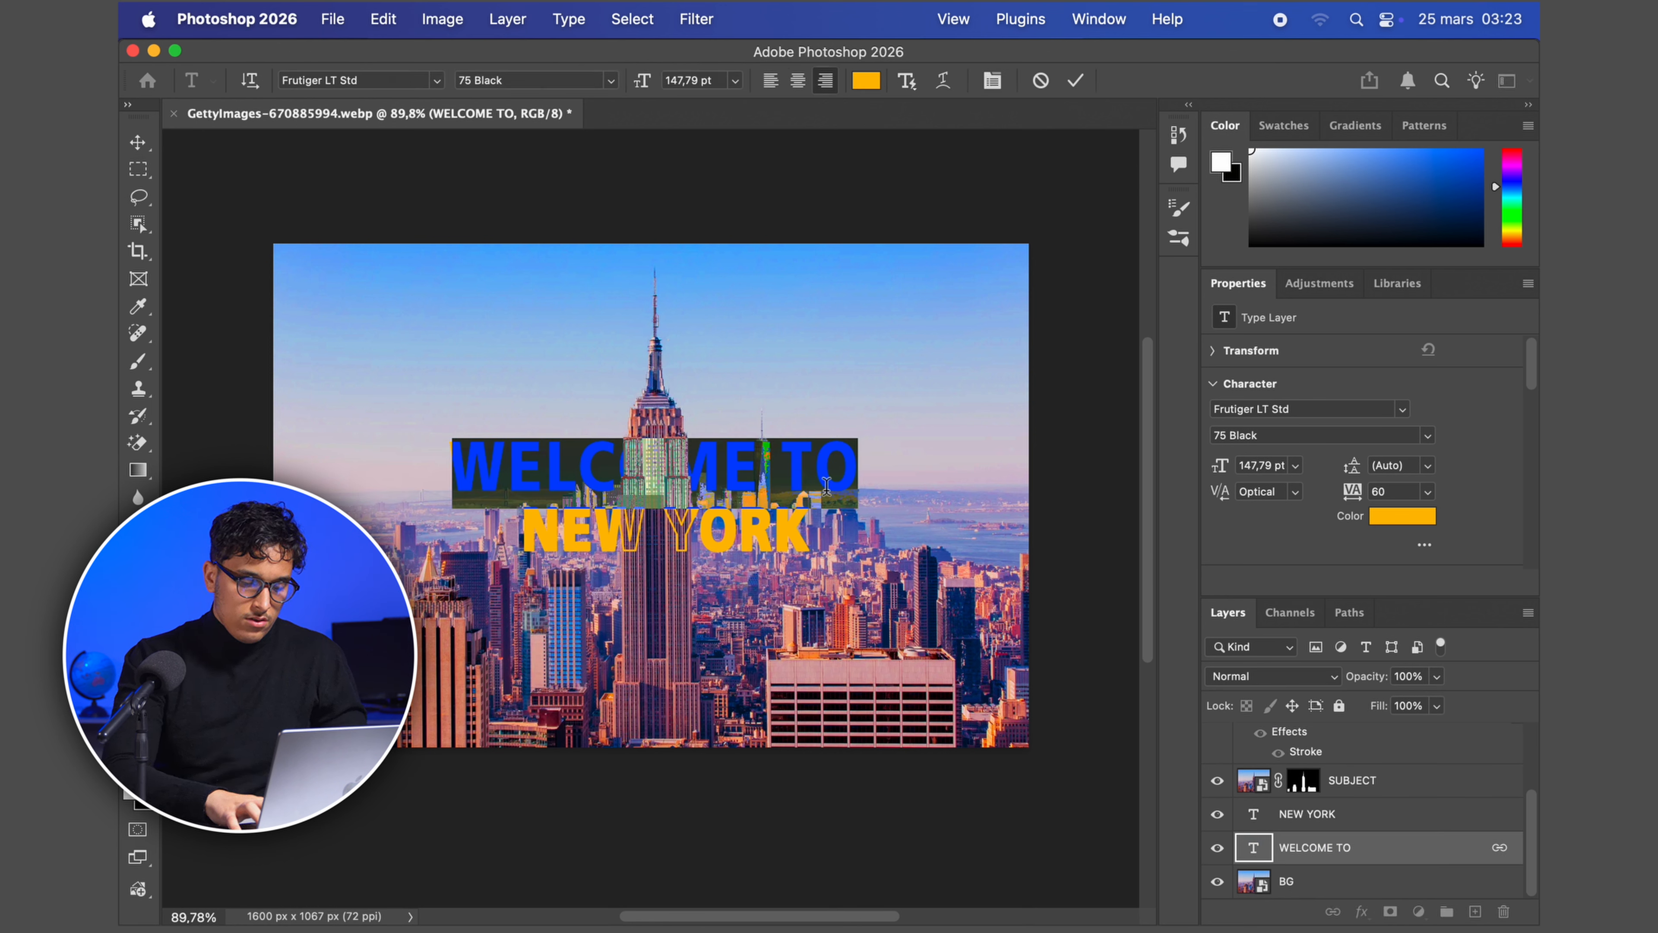
pyautogui.write('BIENVUN')
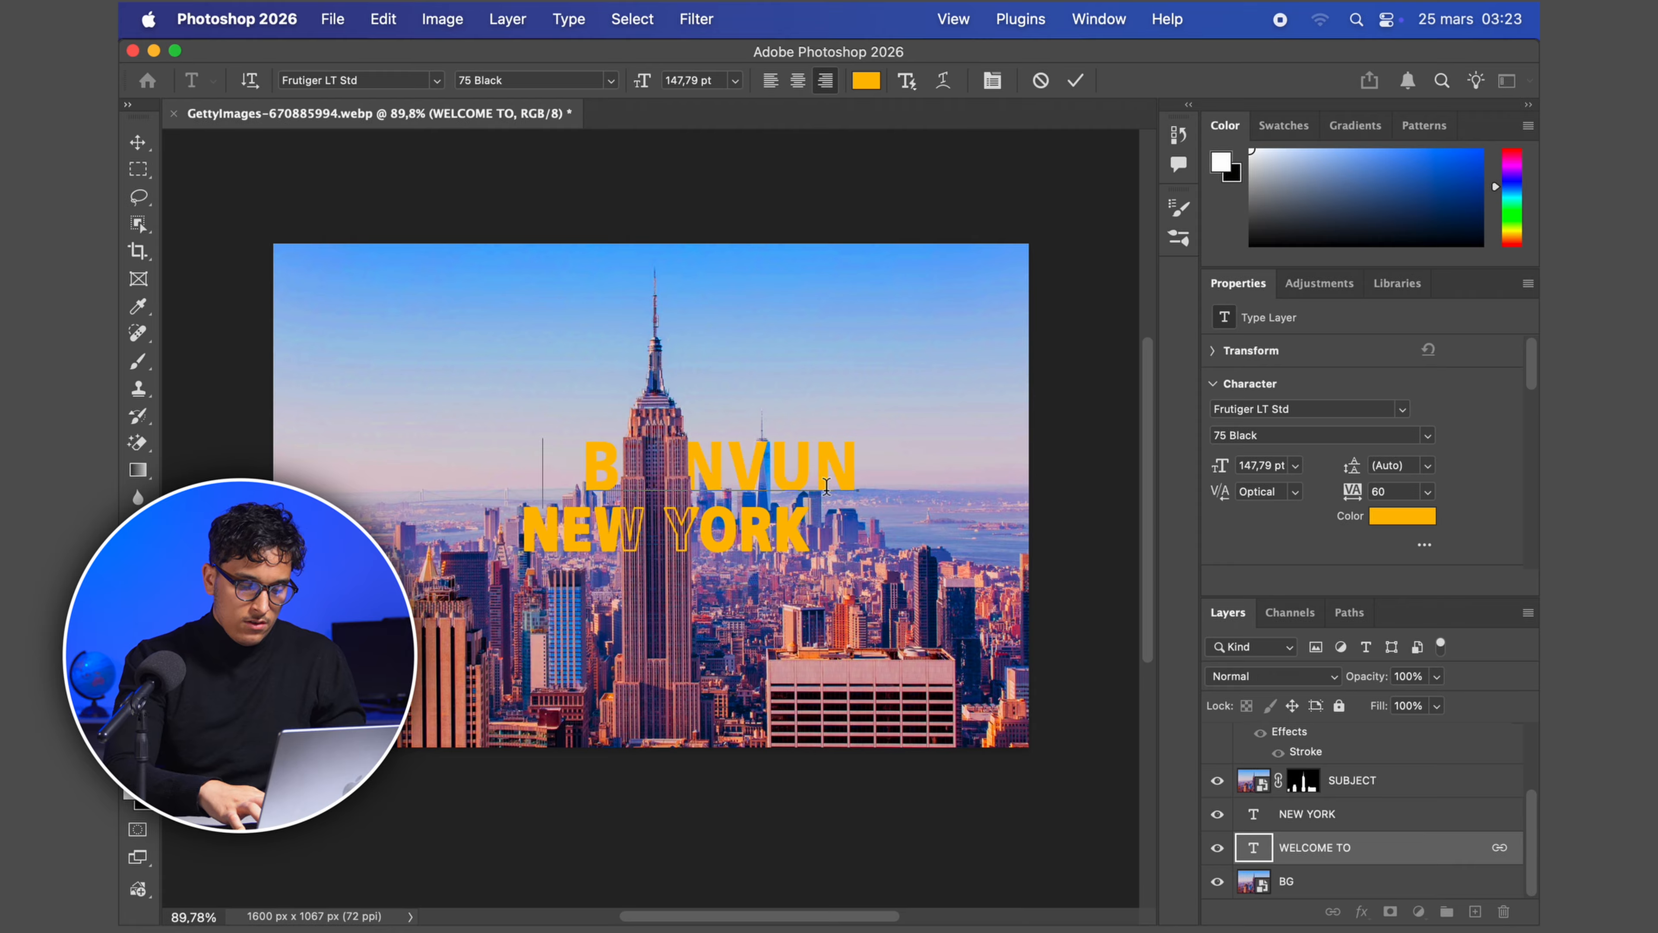
pyautogui.write('UE SUR')
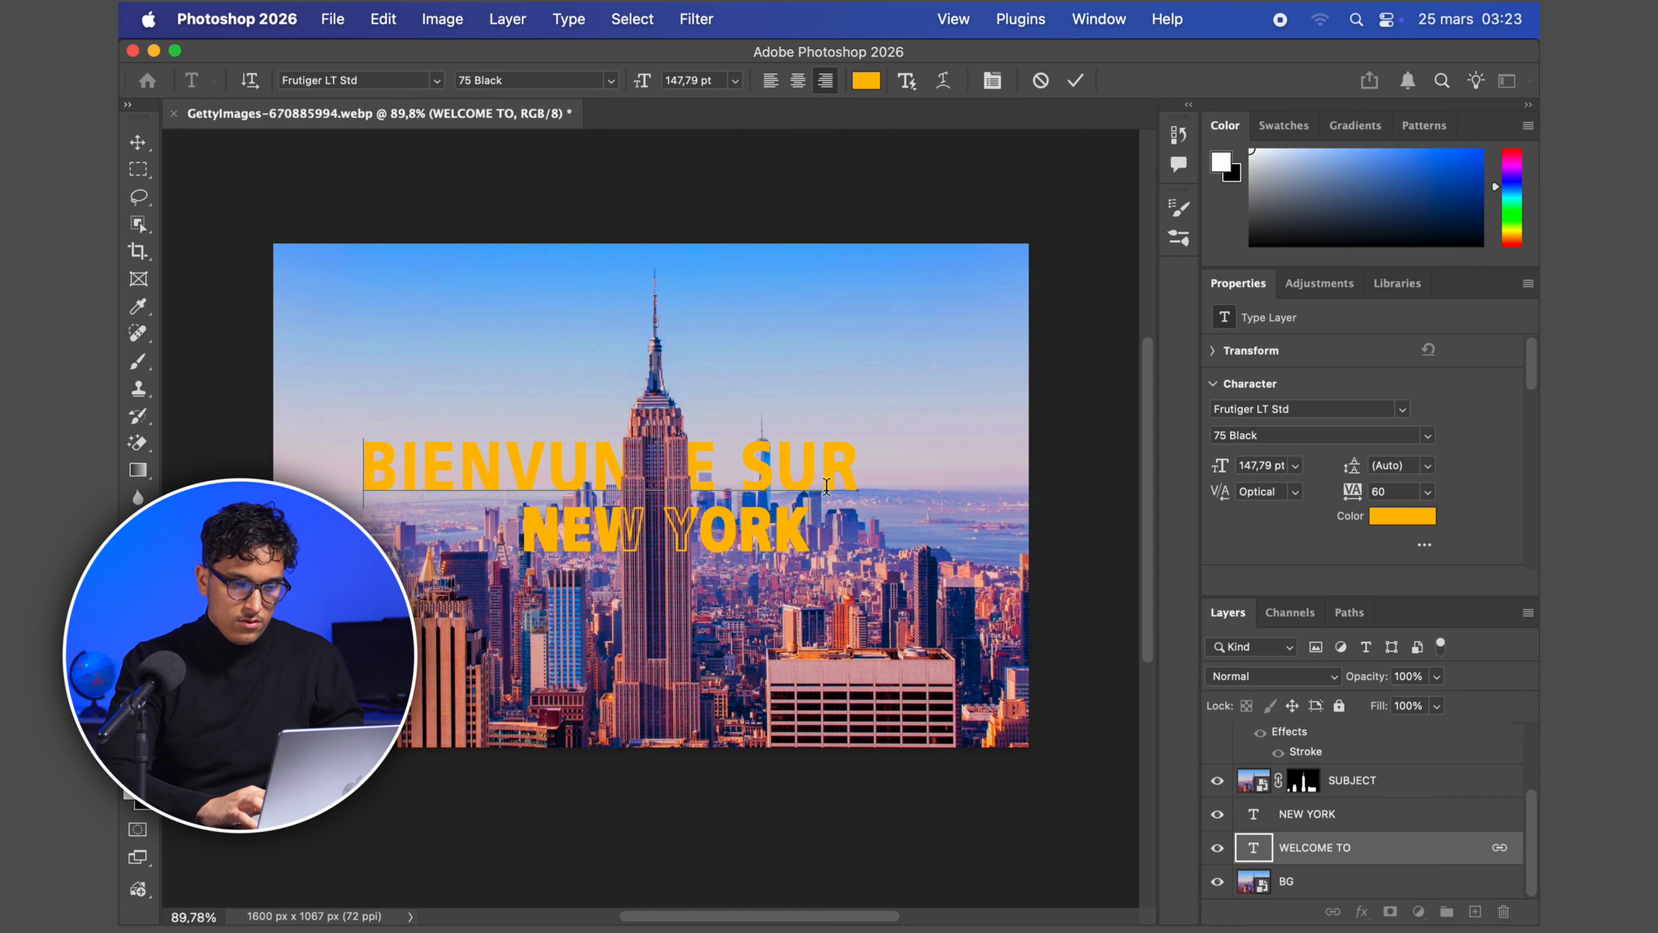
pyautogui.click(1071, 85)
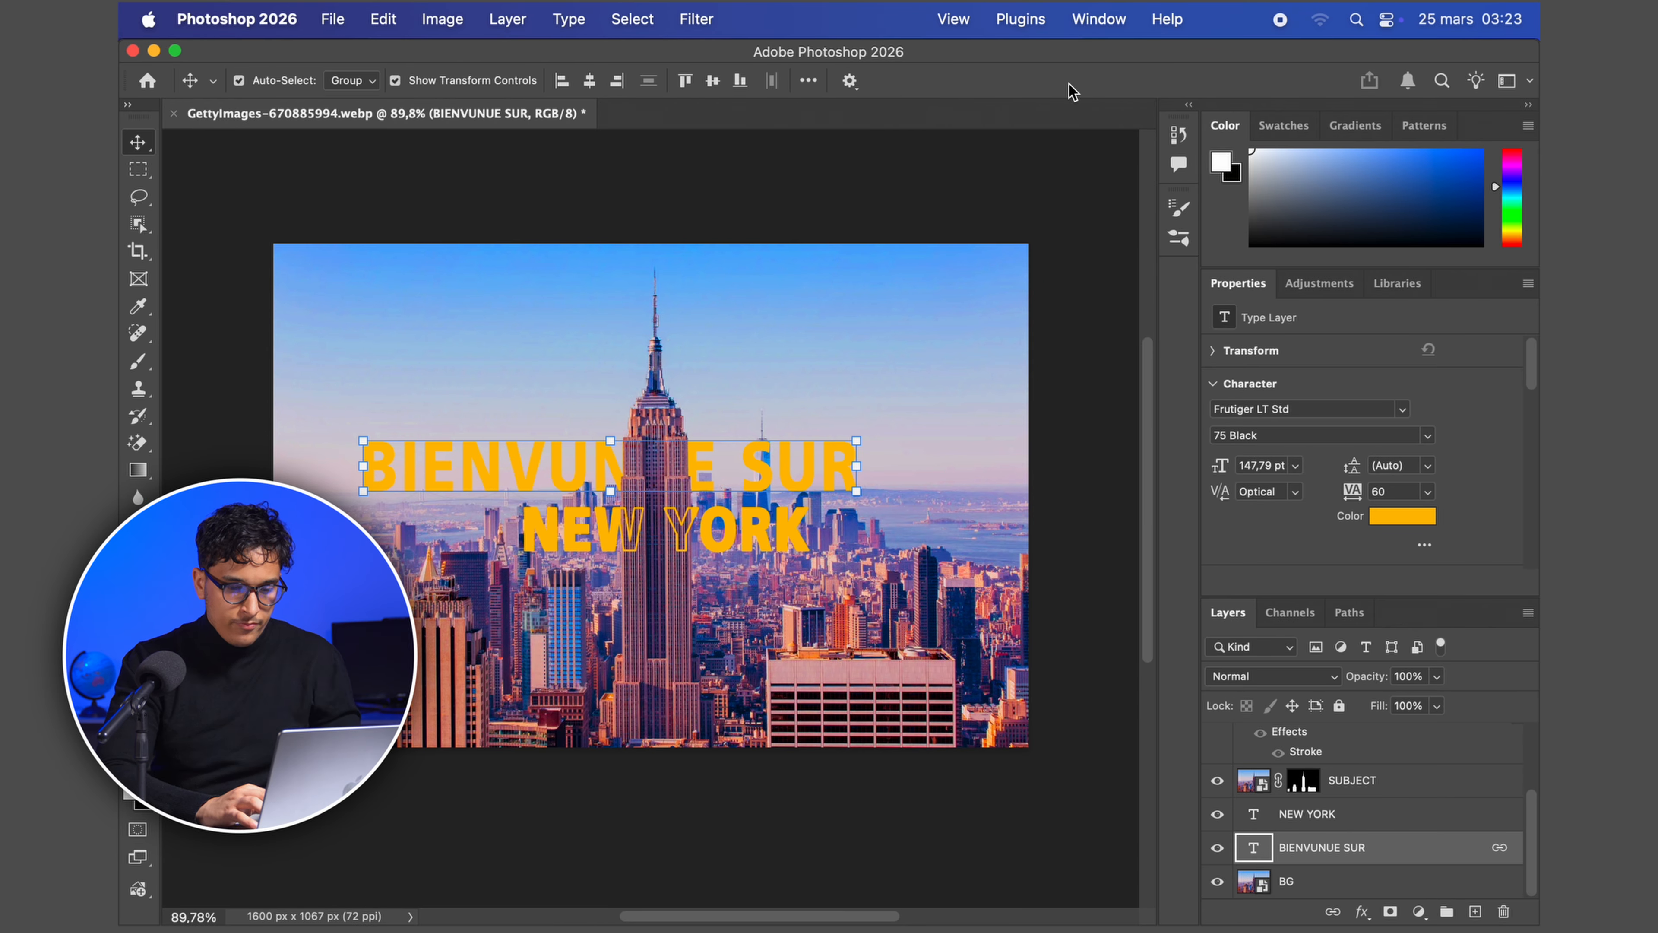
# - Show the WELCOME TO OUTLINE layer again and move the linked BIENVUNUE SUR text right to centre it over NEW YORK
pyautogui.scroll(3, 1306, 783)
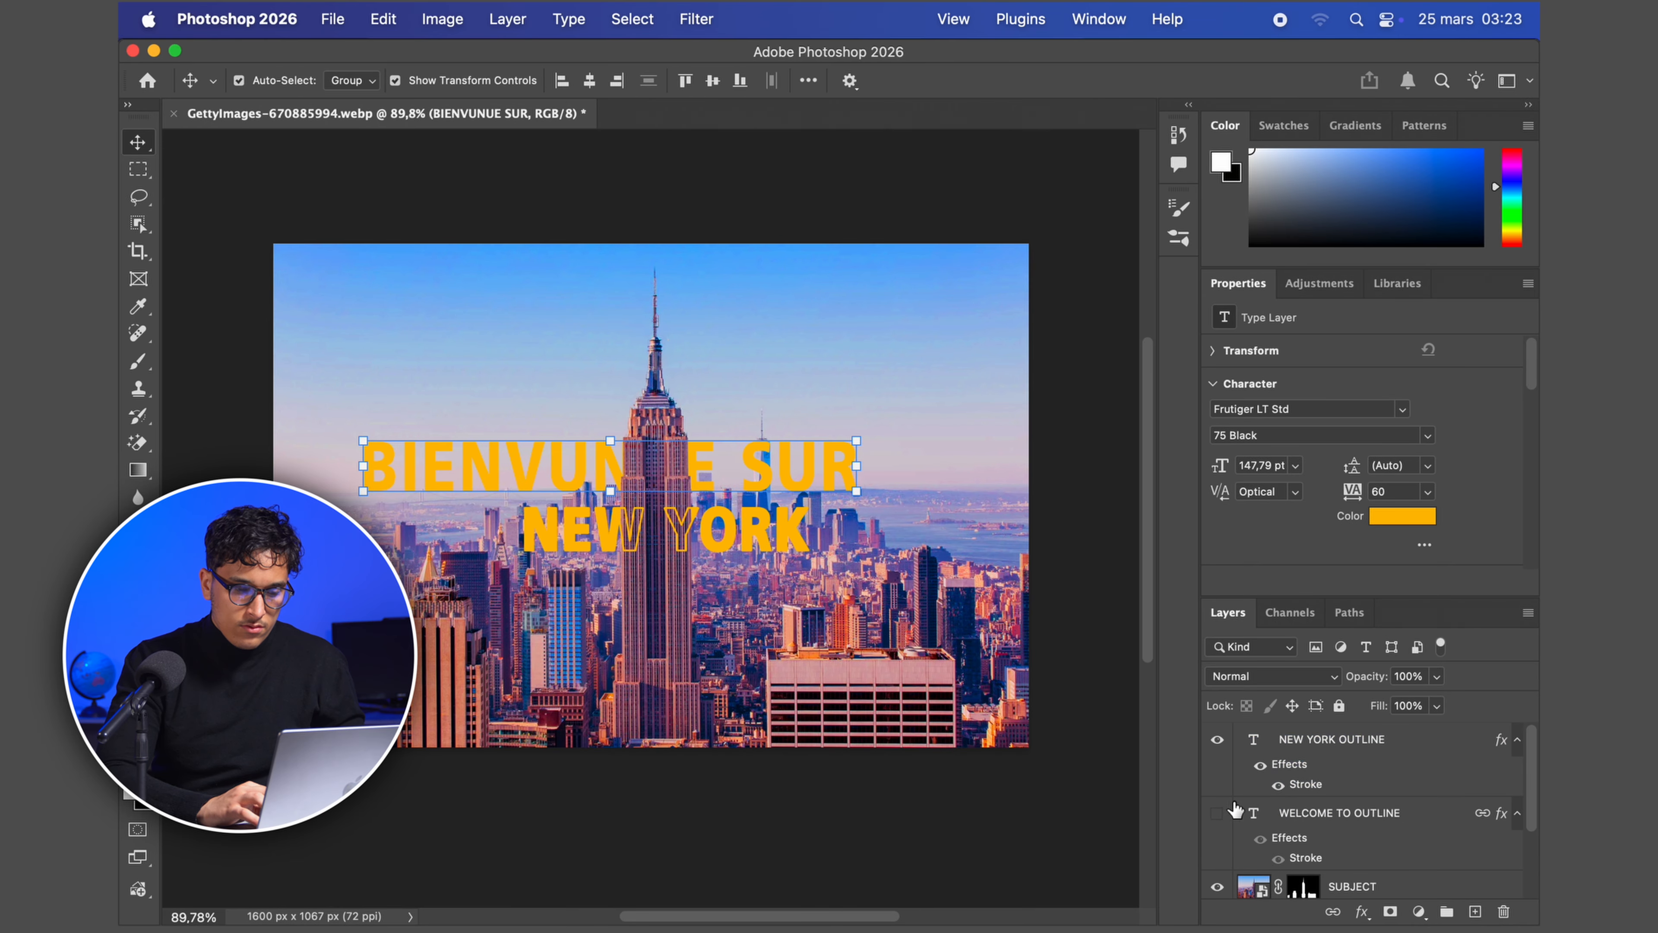
pyautogui.click(1218, 813)
pyautogui.moveTo(704, 477); pyautogui.dragTo(743, 471)
# - Delete both outline text layers and convert the NEW YORK and BIENVUNUE SUR text layers into one smart object
pyautogui.click(781, 554)
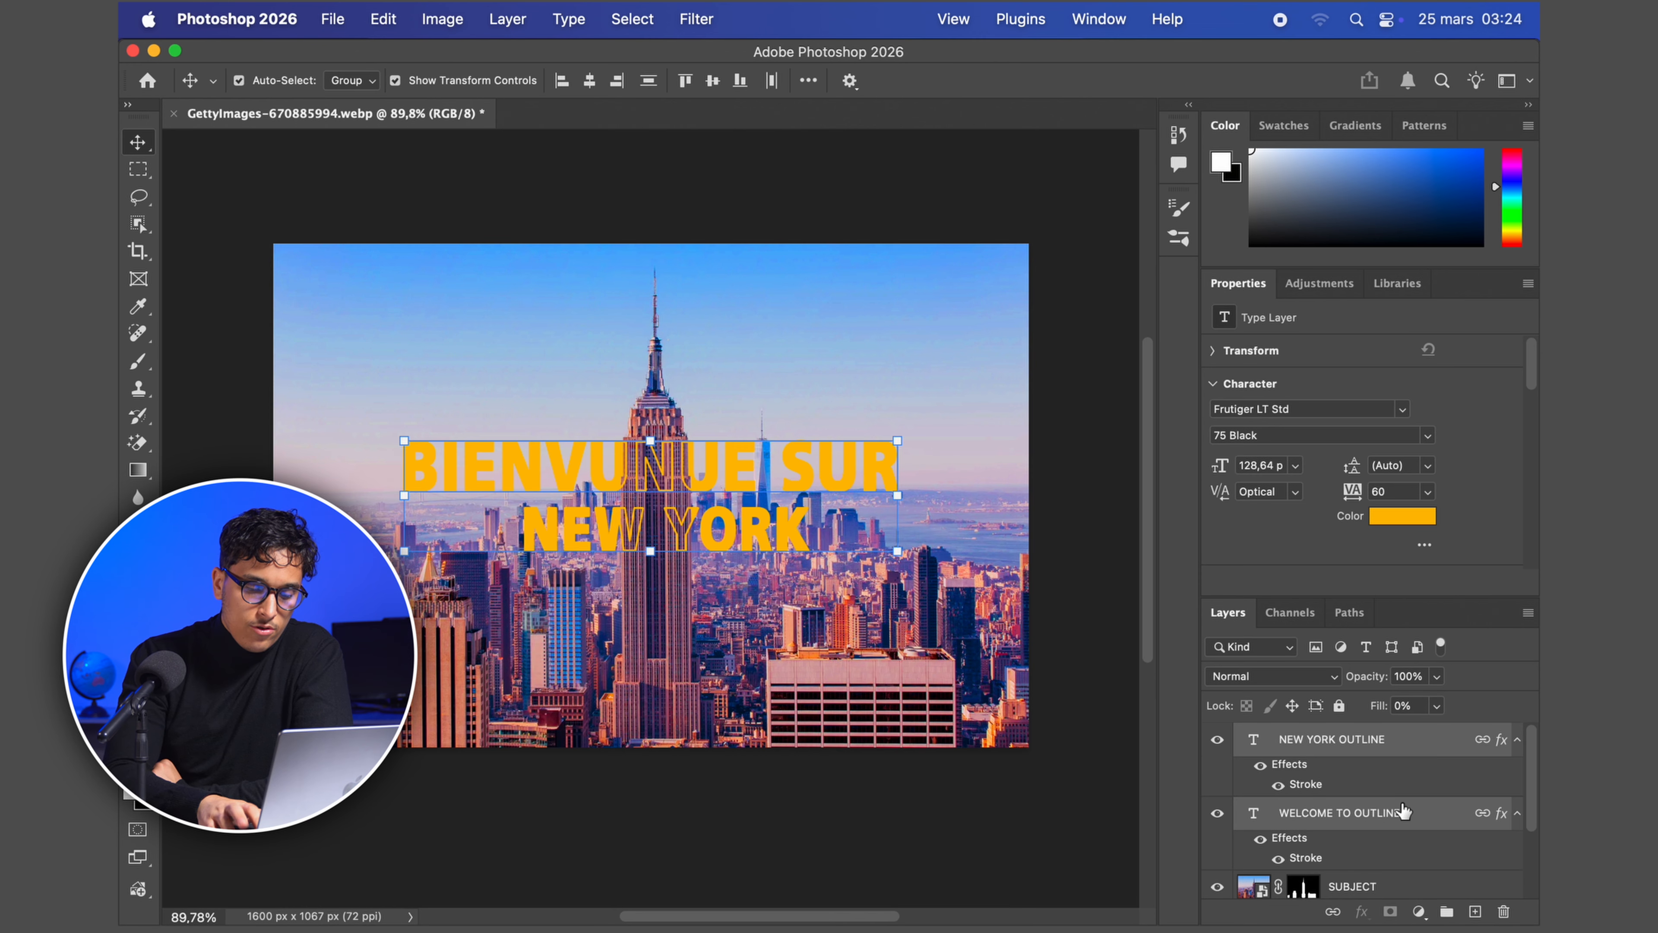
pyautogui.press('BackSpace')
pyautogui.click(1402, 781)
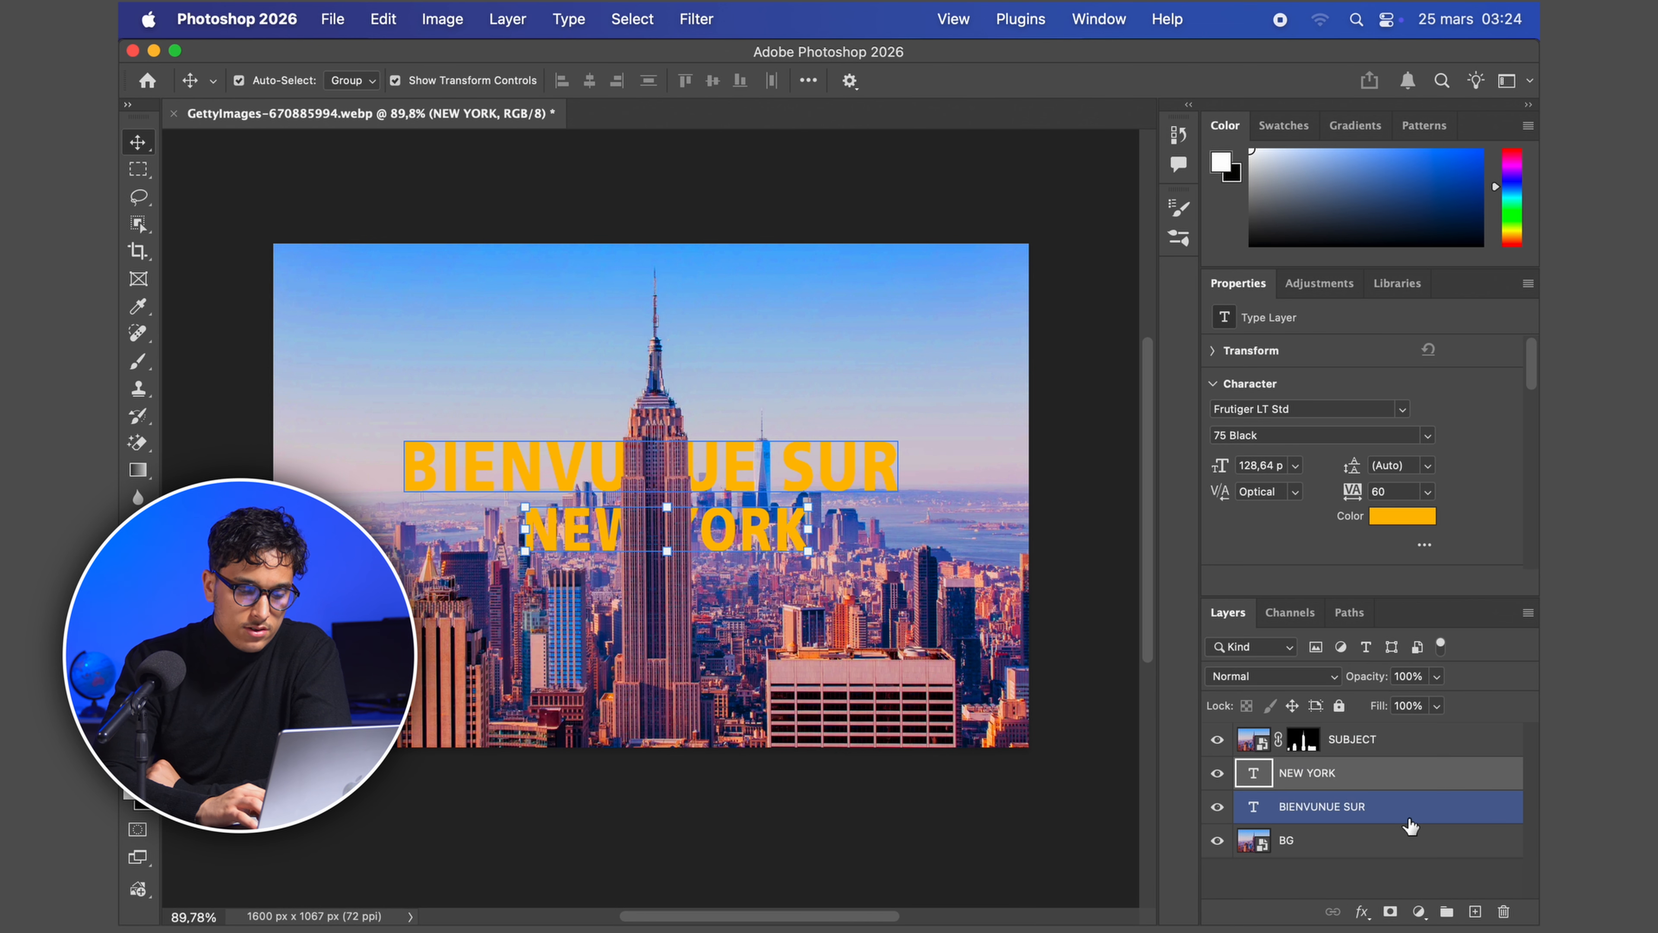
pyautogui.keyDown('shift'); pyautogui.click(1379, 805); pyautogui.keyUp('shift')
pyautogui.rightClick(1379, 805)
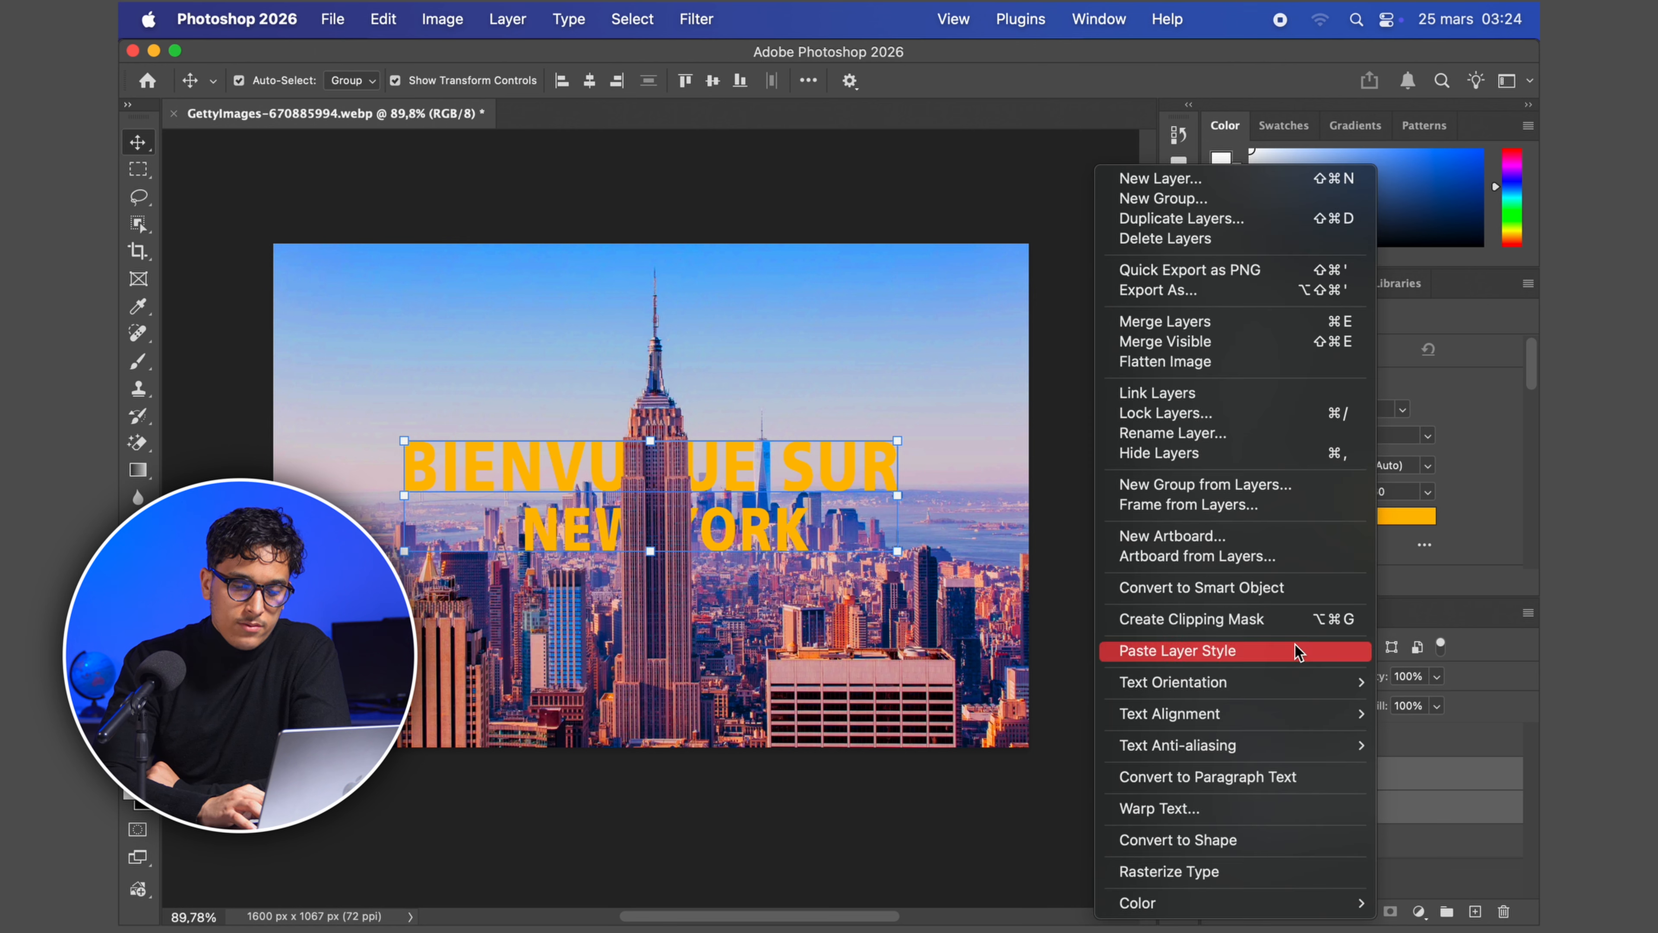
pyautogui.click(1269, 588)
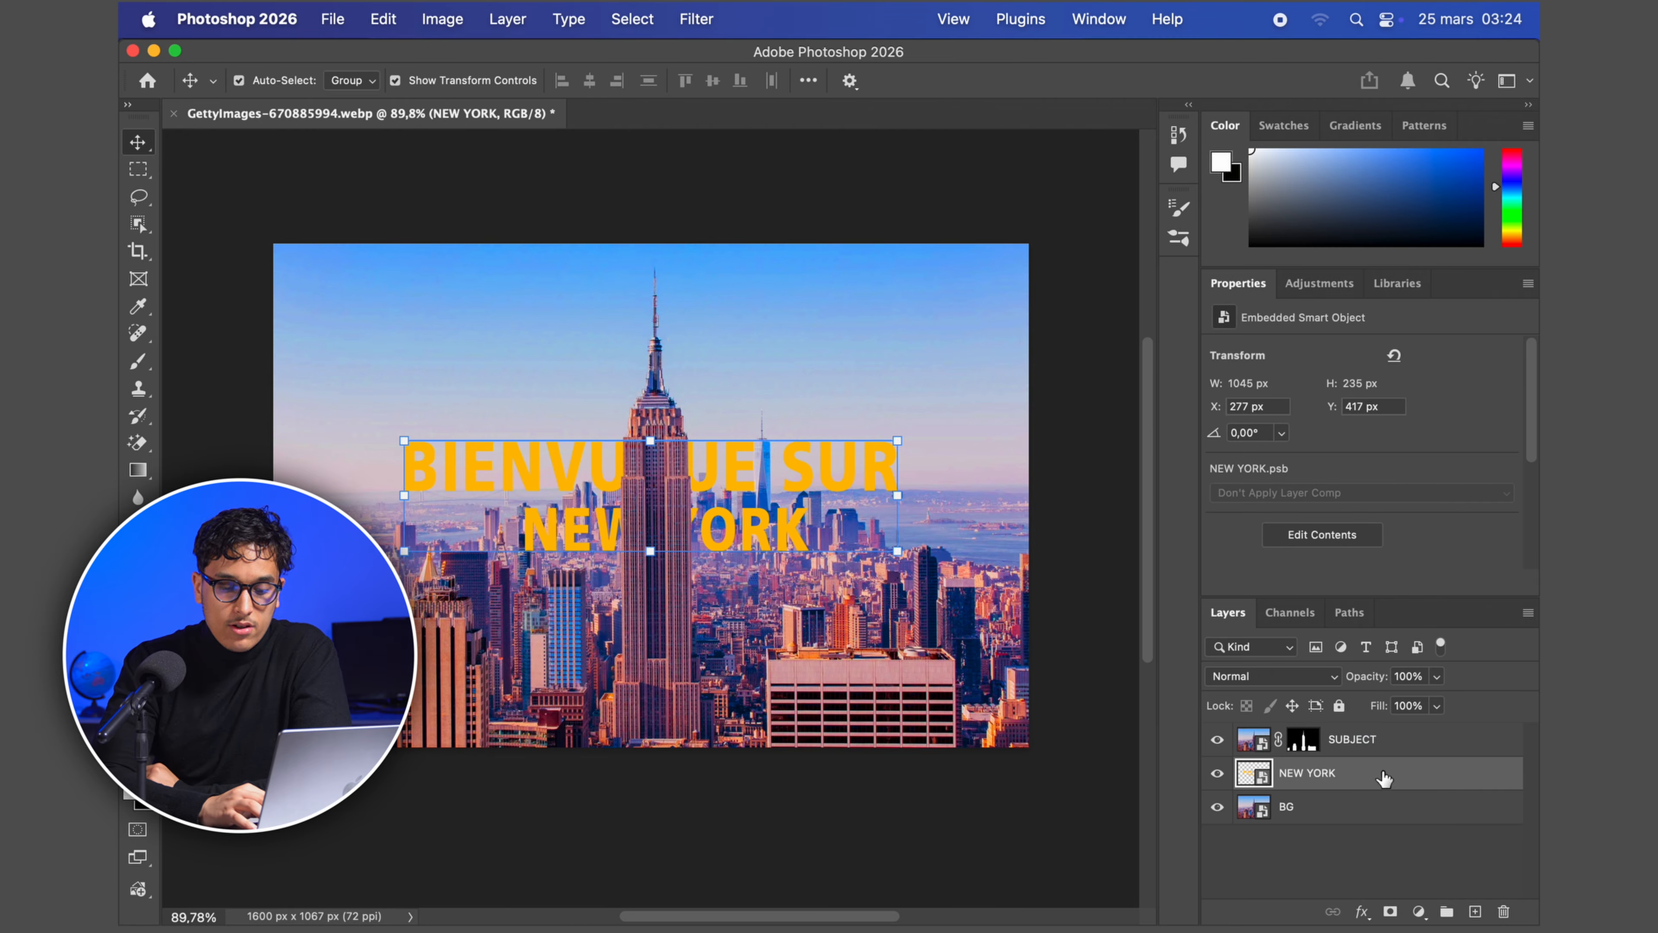
# - Duplicate the NEW YORK smart object, place the copy above the SUBJECT layer and set its fill to 0%
pyautogui.moveTo(1380, 778); pyautogui.dragTo(1477, 912)
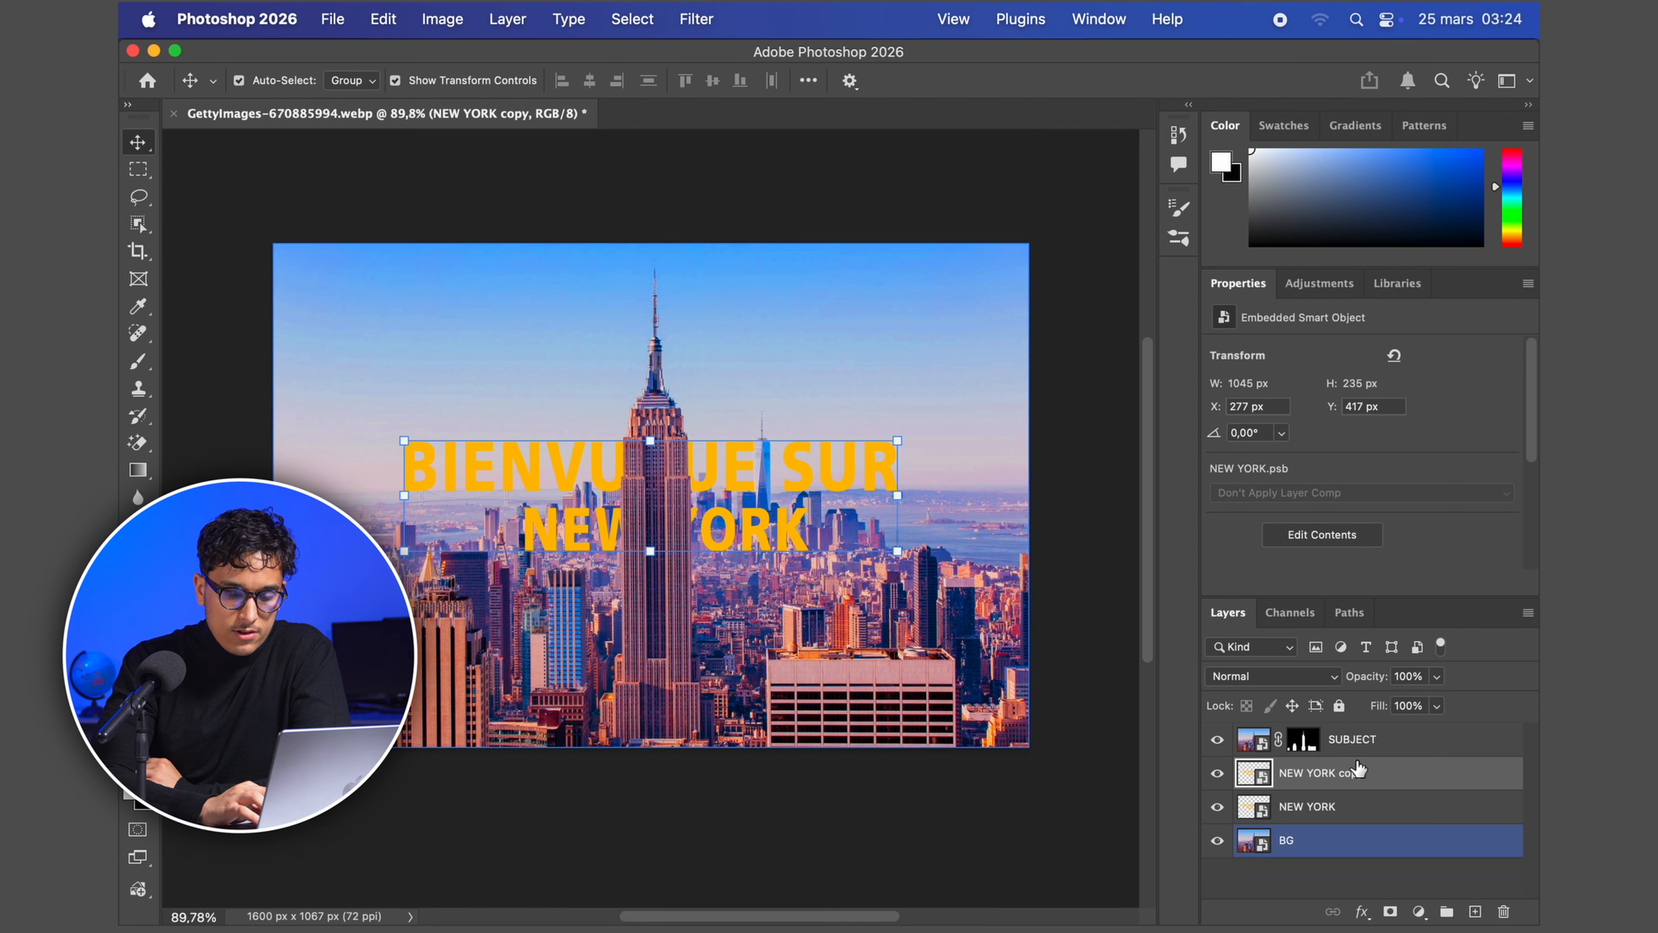
pyautogui.moveTo(1381, 779); pyautogui.dragTo(1363, 738)
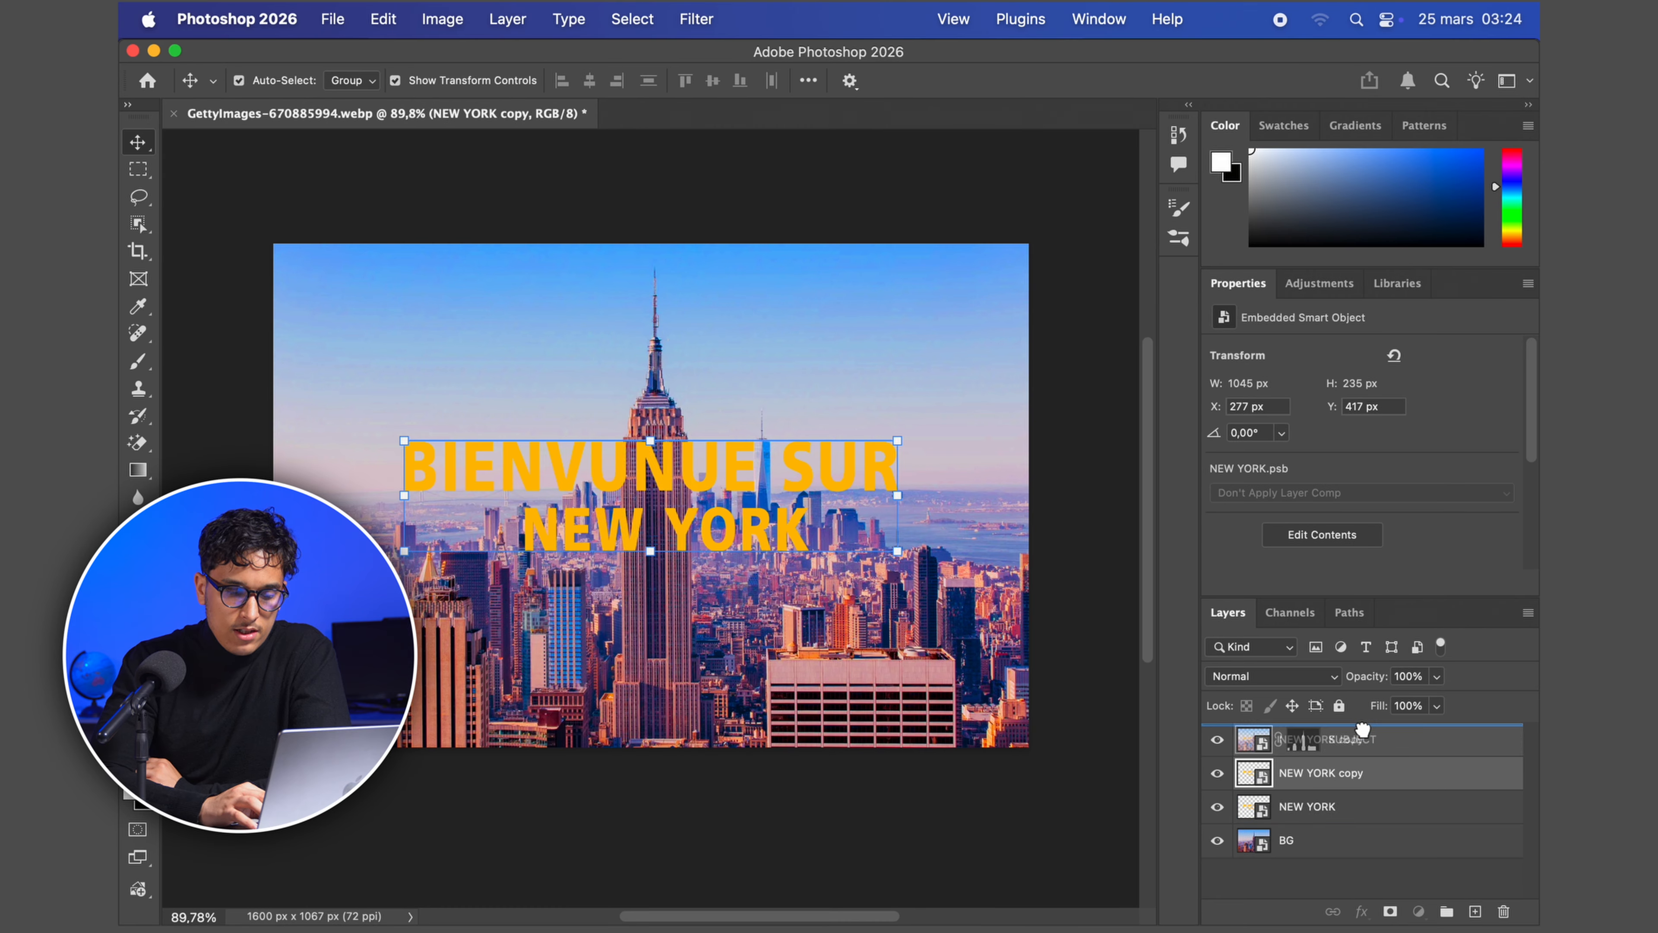
pyautogui.click(1400, 705)
pyautogui.click(1401, 706)
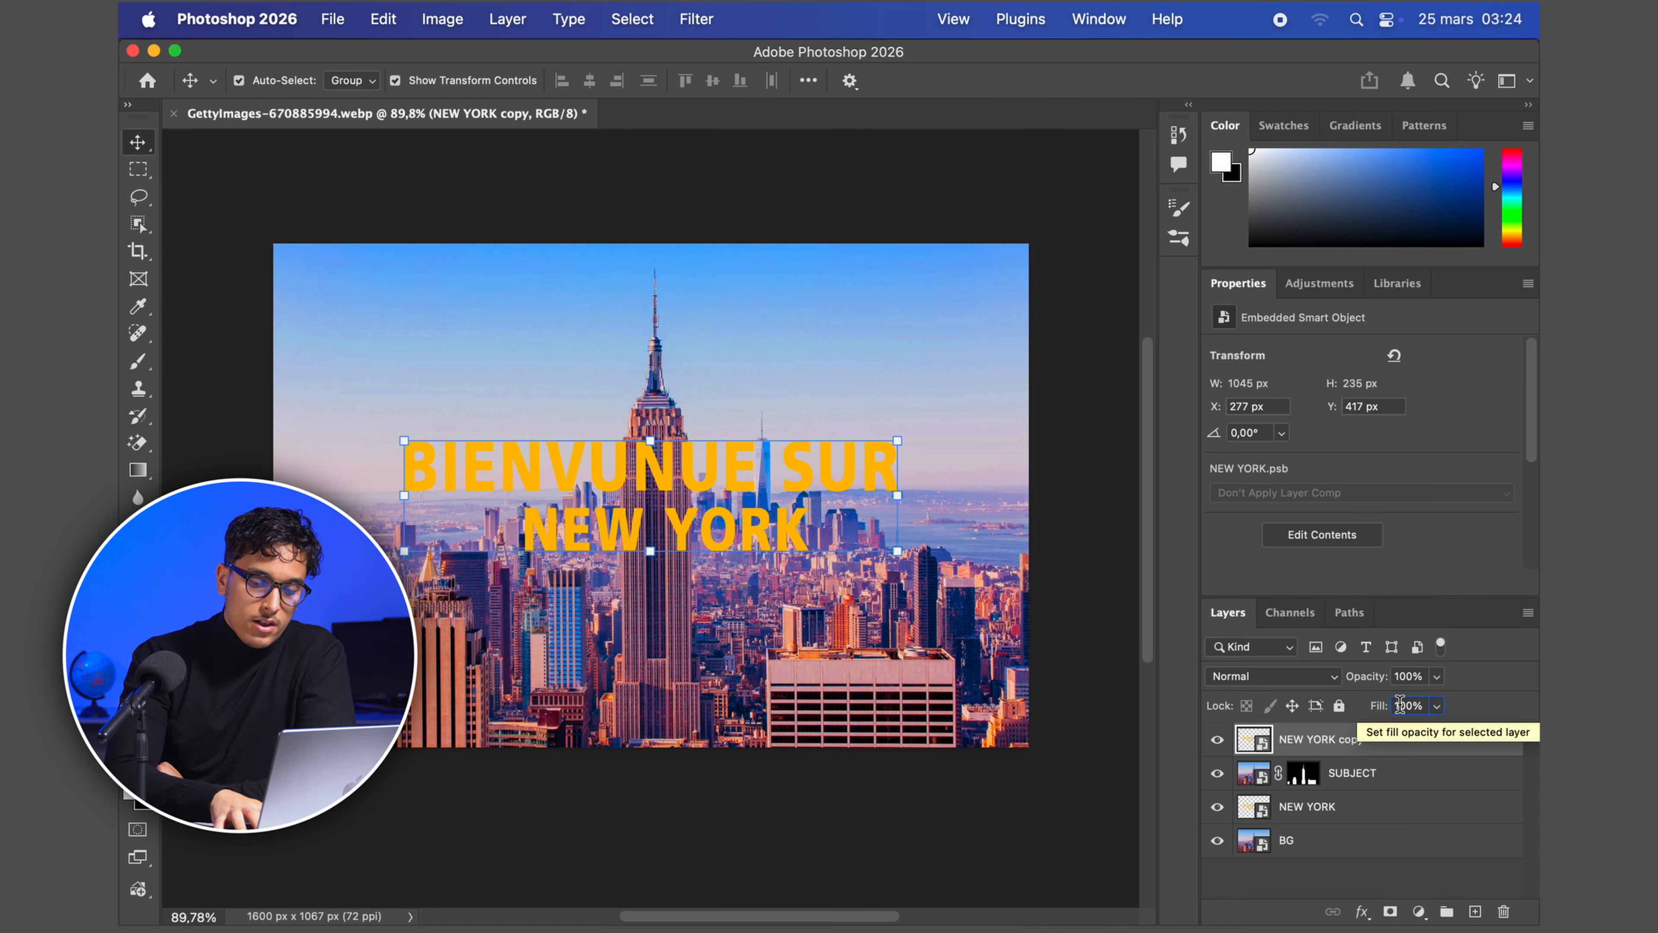
pyautogui.doubleClick(1416, 703)
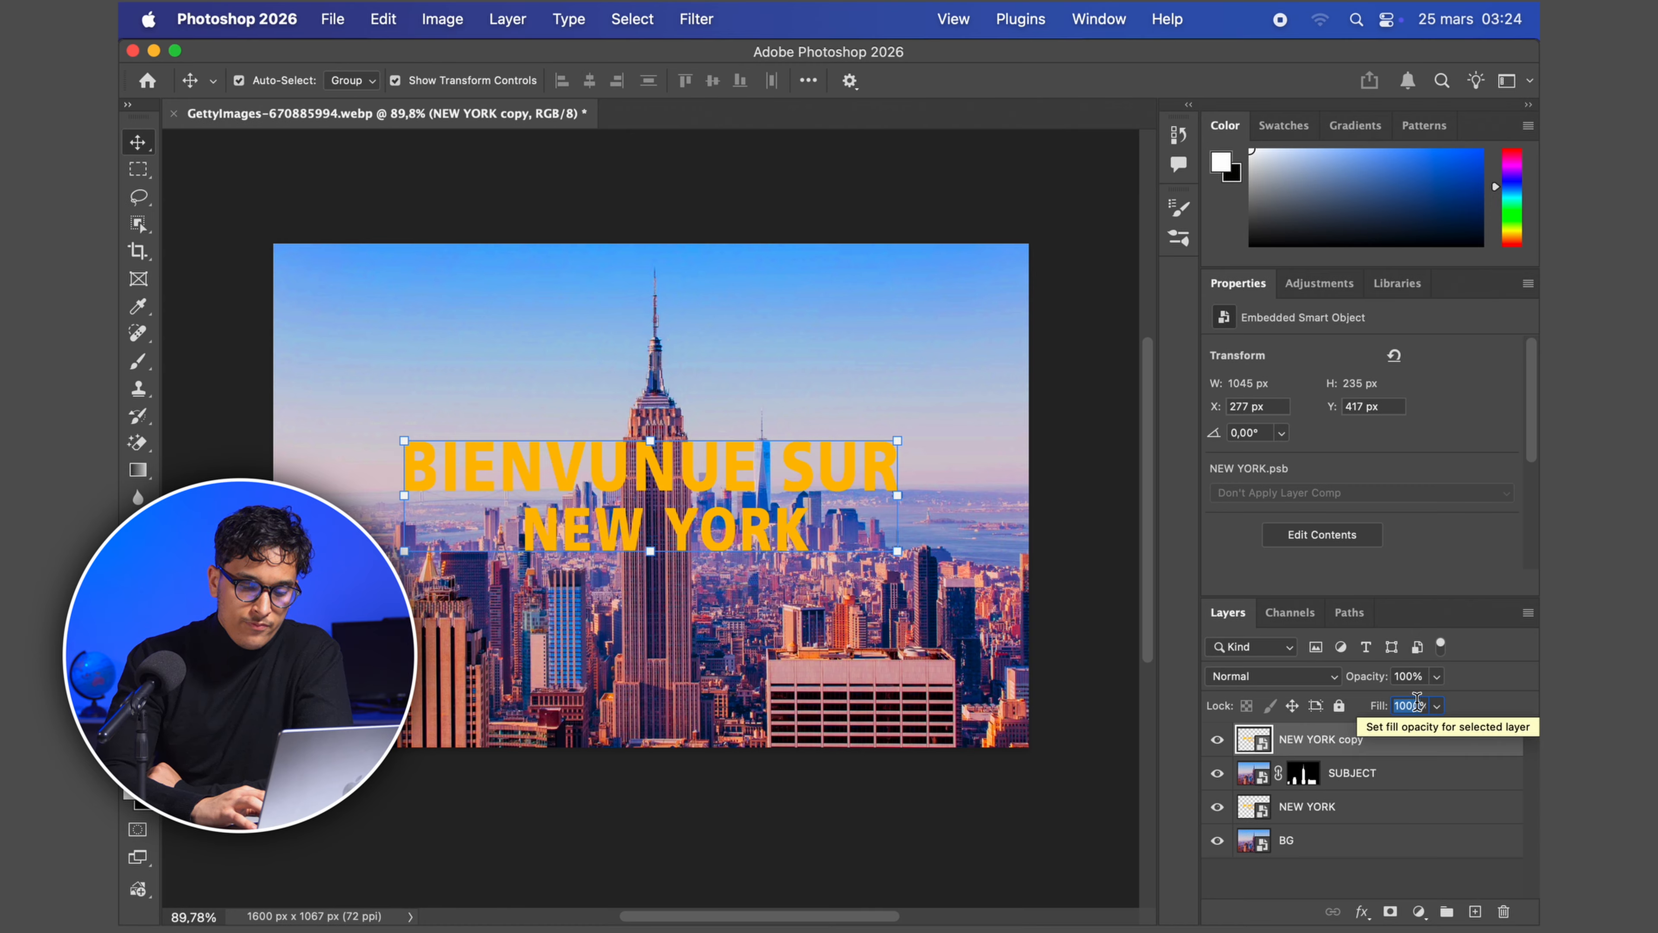
pyautogui.write('0')
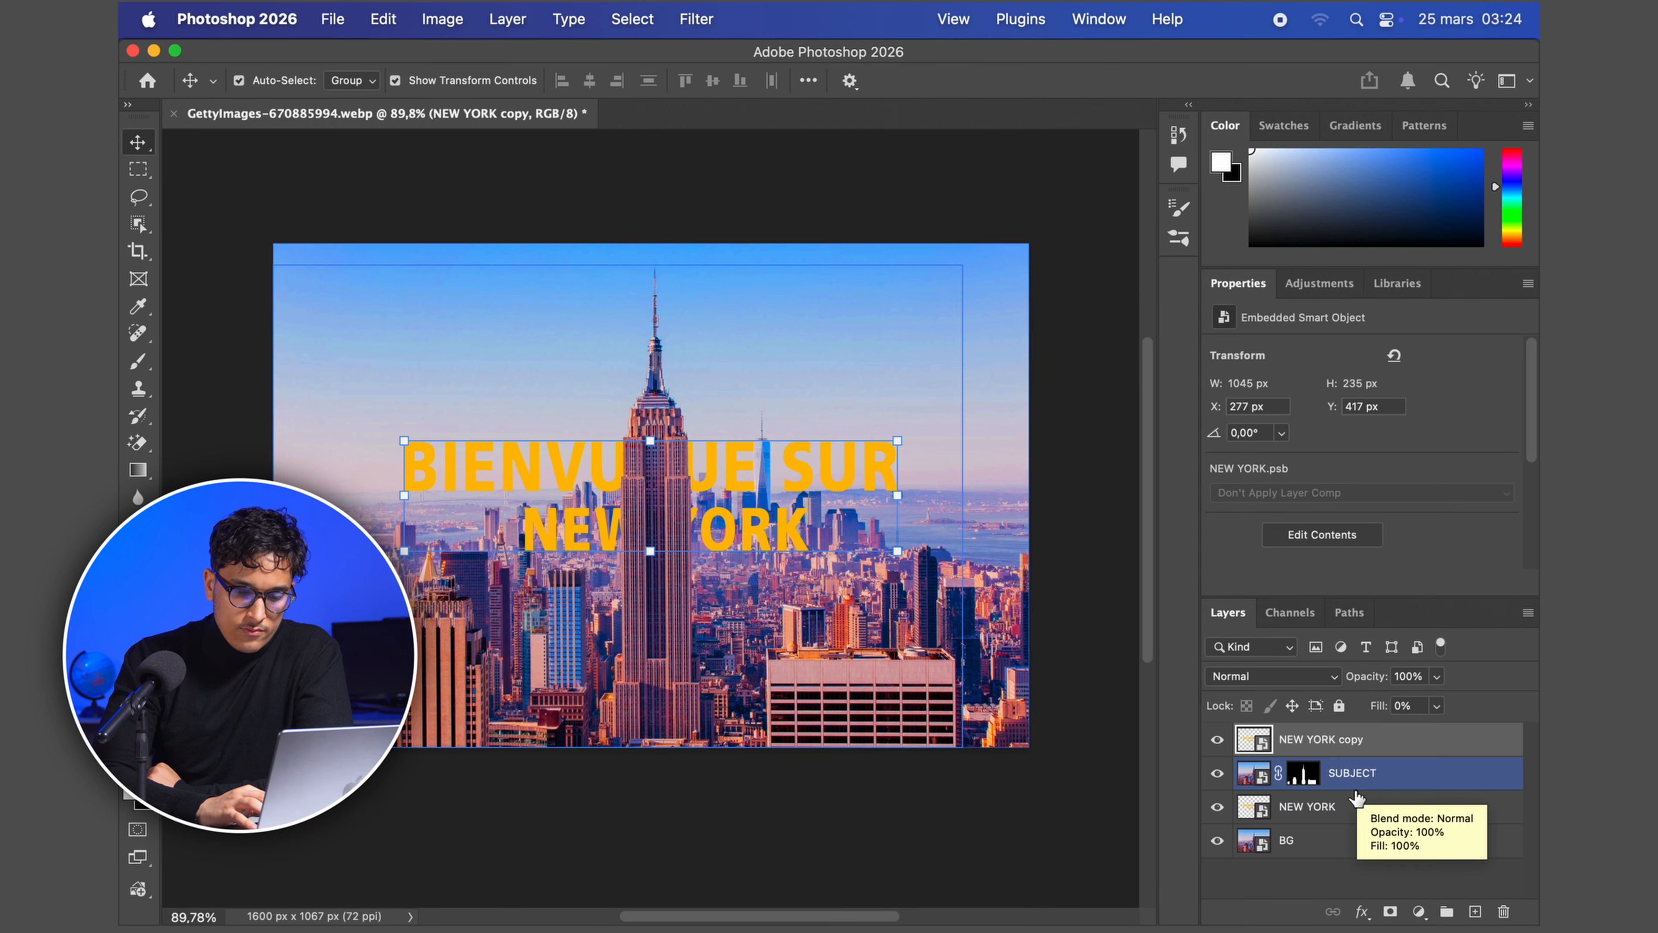
# - Add a 4 px gold Stroke effect with Center position to the NEW YORK copy layer
pyautogui.click(1363, 913)
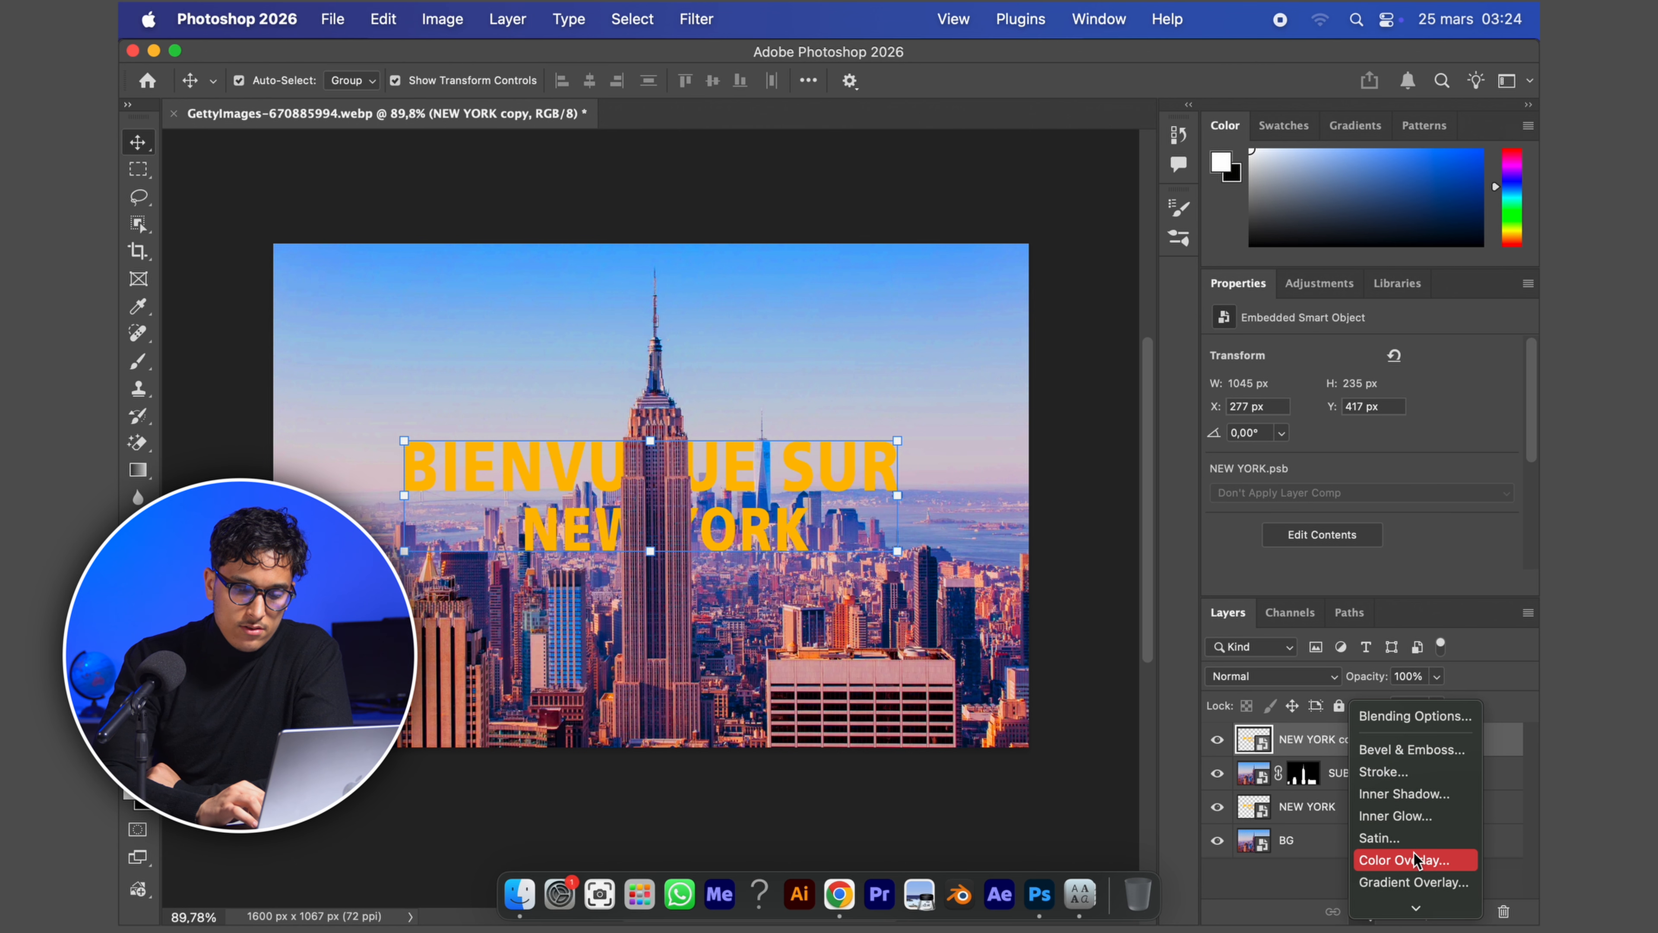
pyautogui.click(1417, 776)
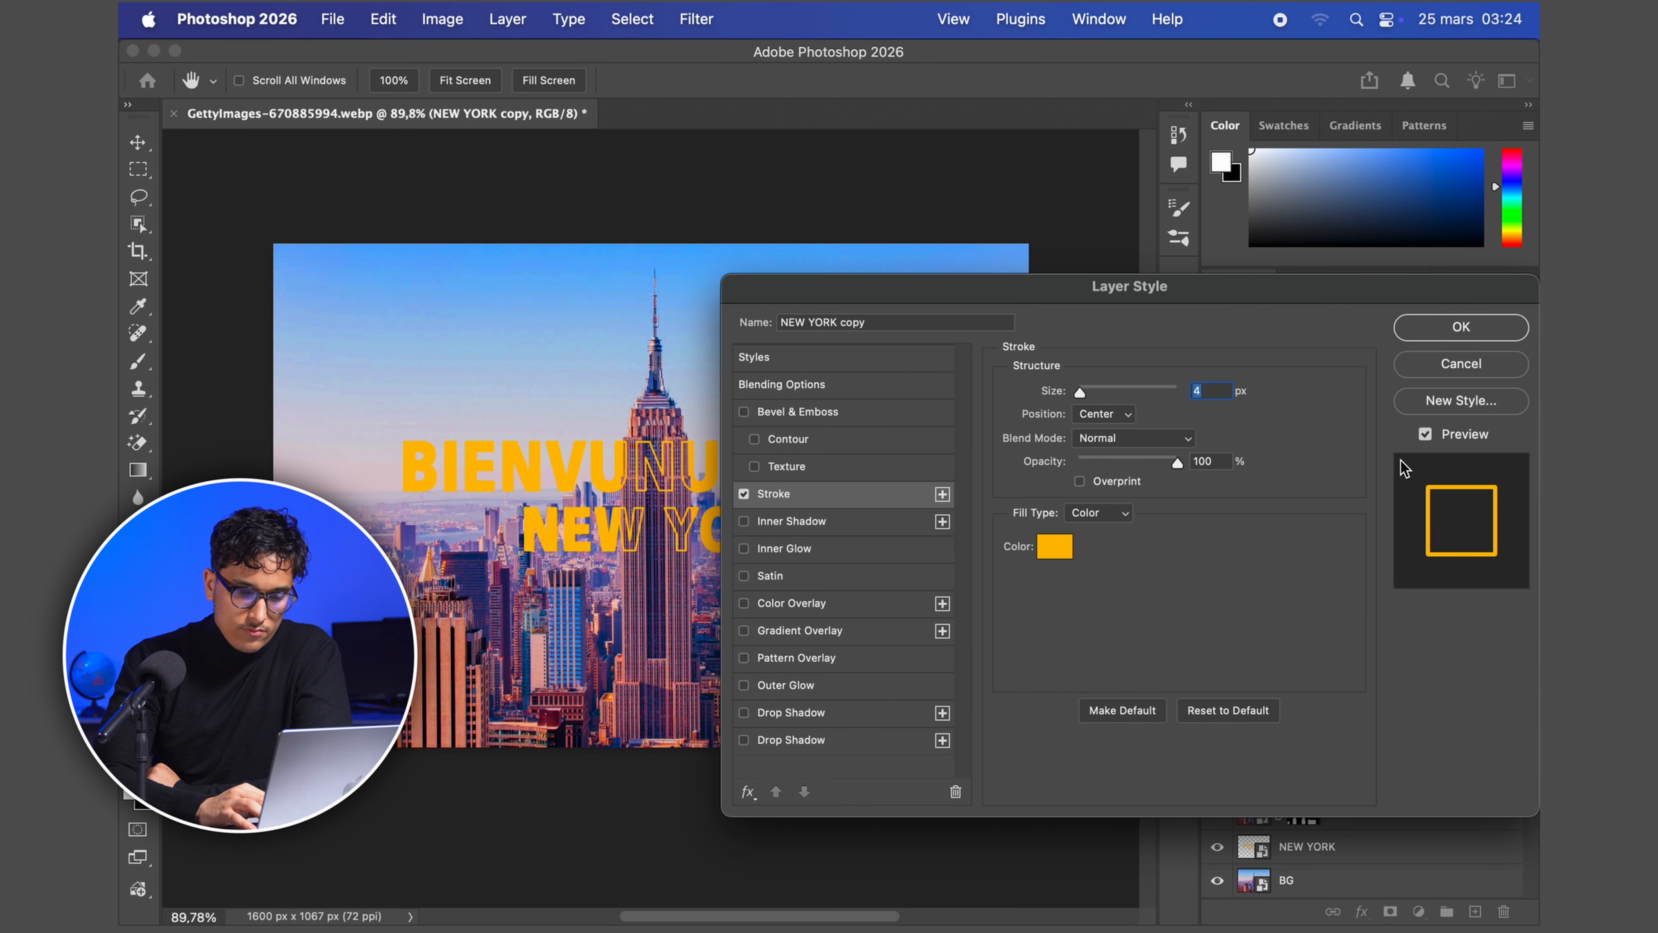
pyautogui.click(1455, 329)
pyautogui.click(1350, 818)
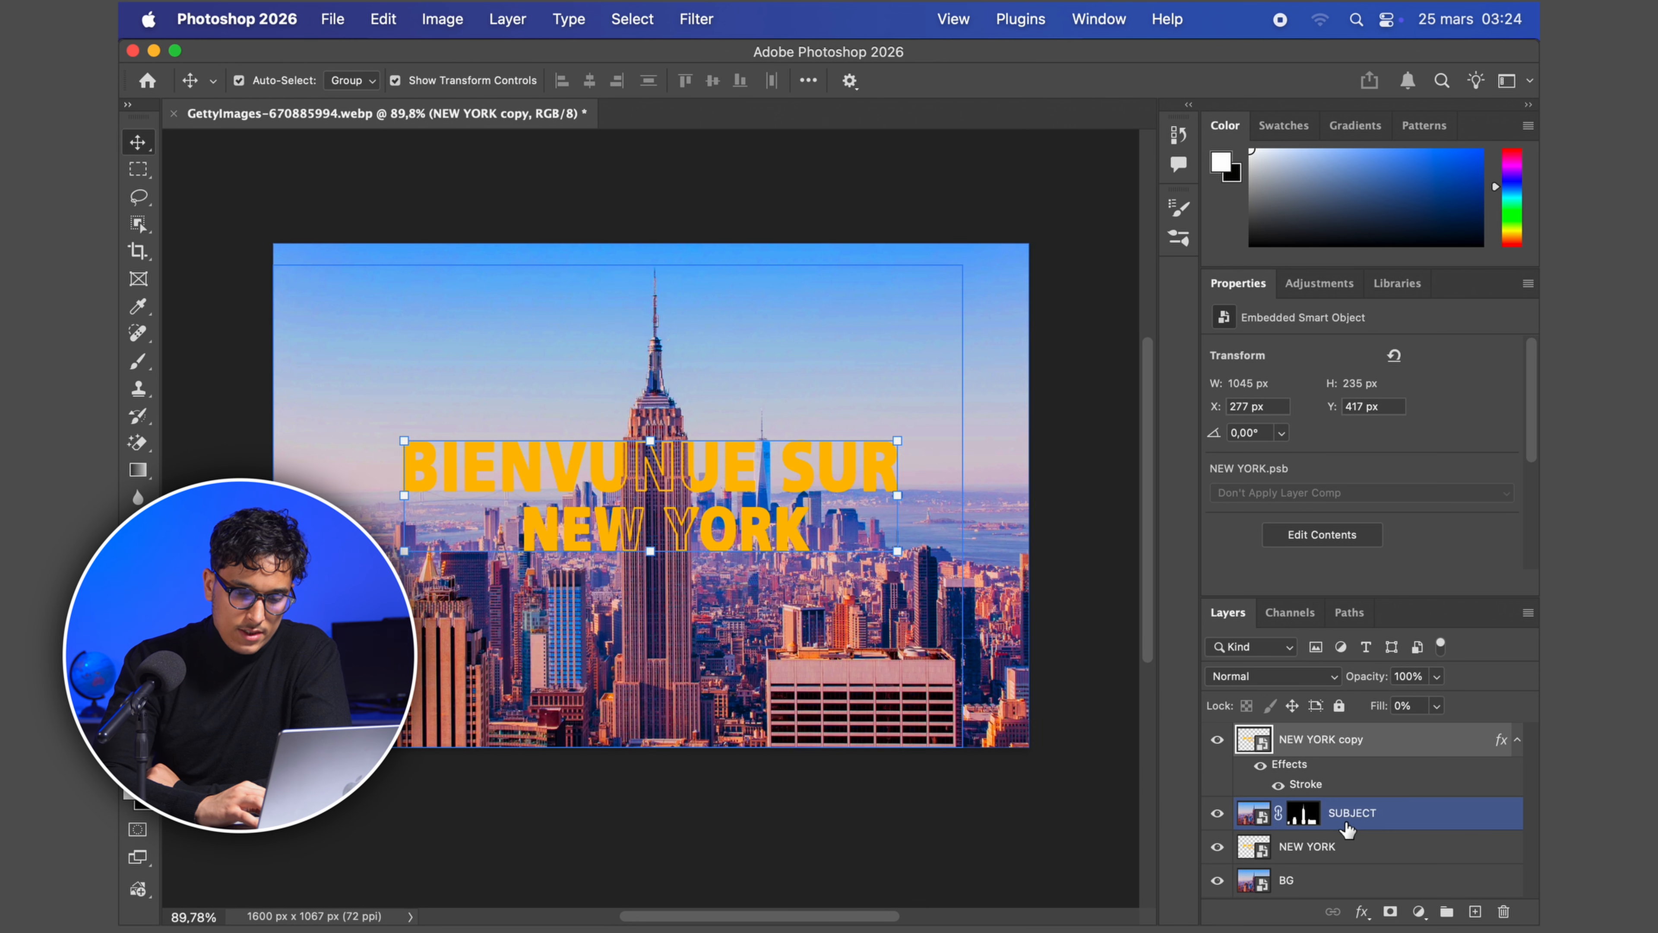
# - Open the contents of the NEW YORK smart object and replace the BIENVUNUE SUR text with "WELCOME TO"
pyautogui.click(1370, 849)
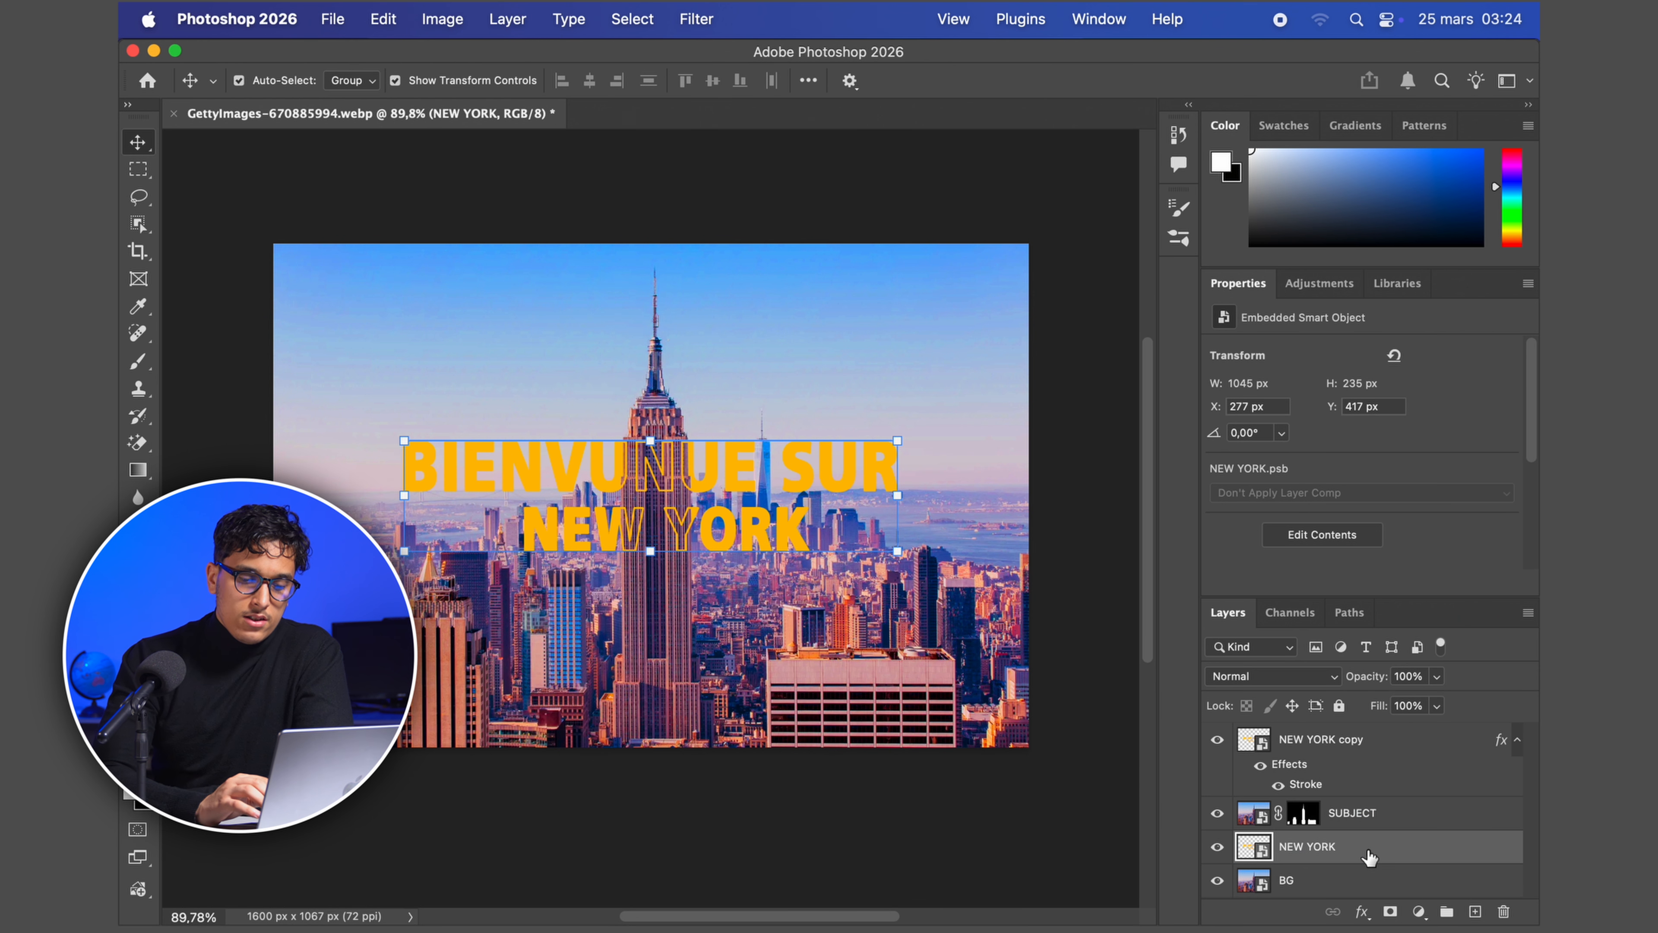
pyautogui.doubleClick(1262, 847)
pyautogui.click(1303, 762)
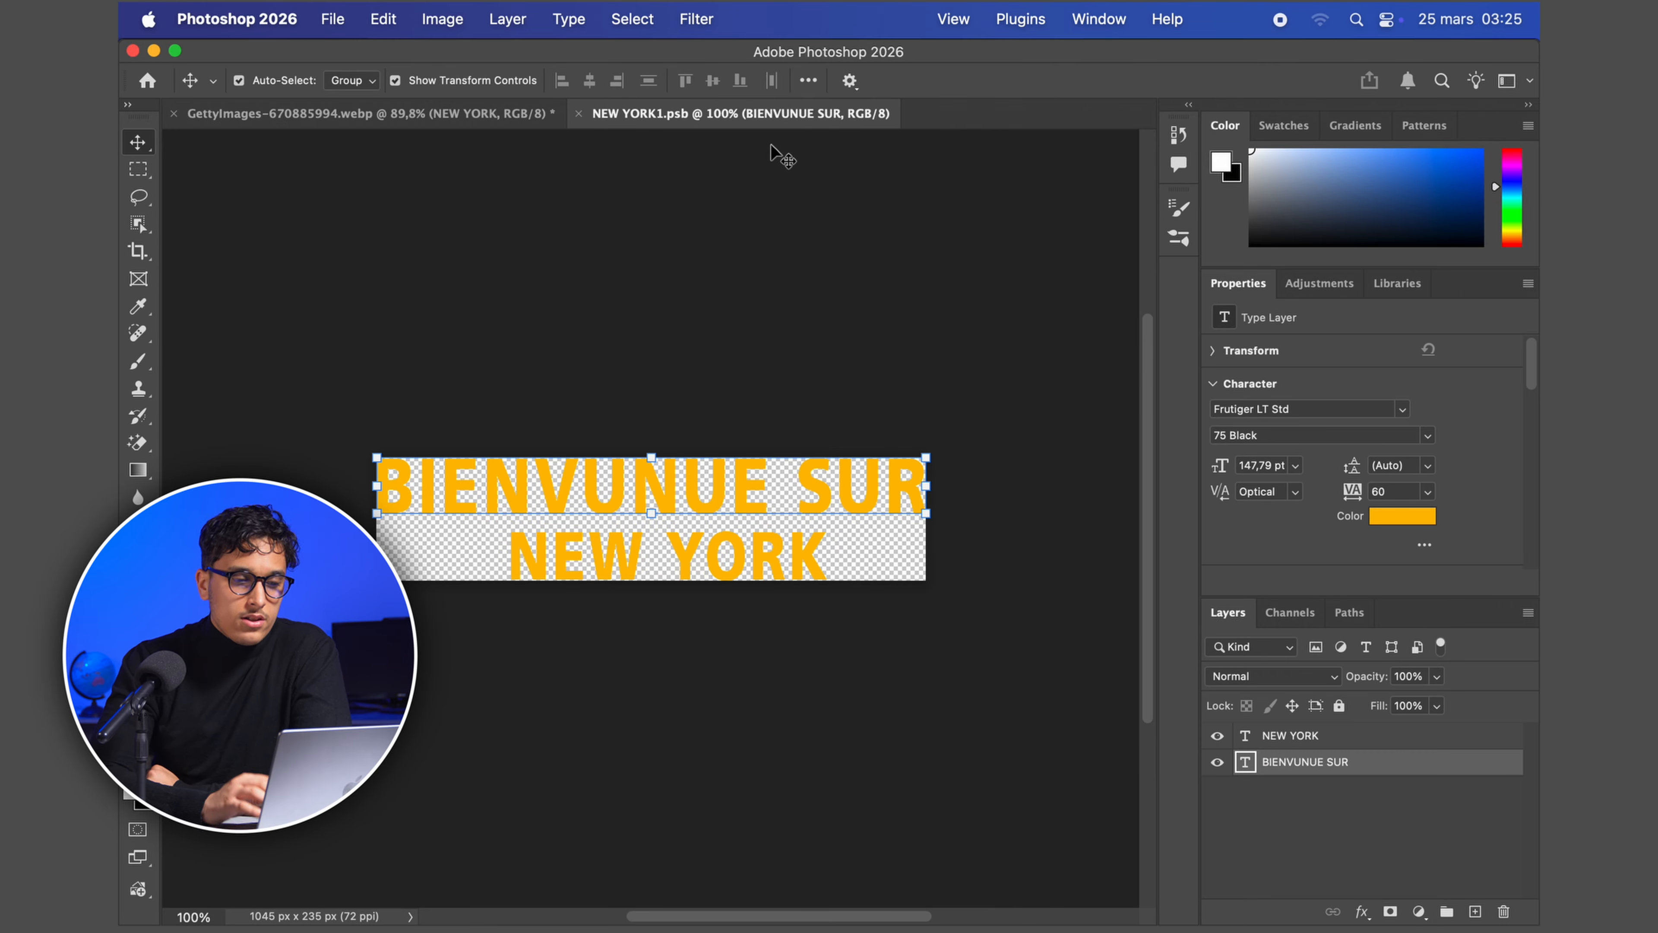
pyautogui.doubleClick(835, 491)
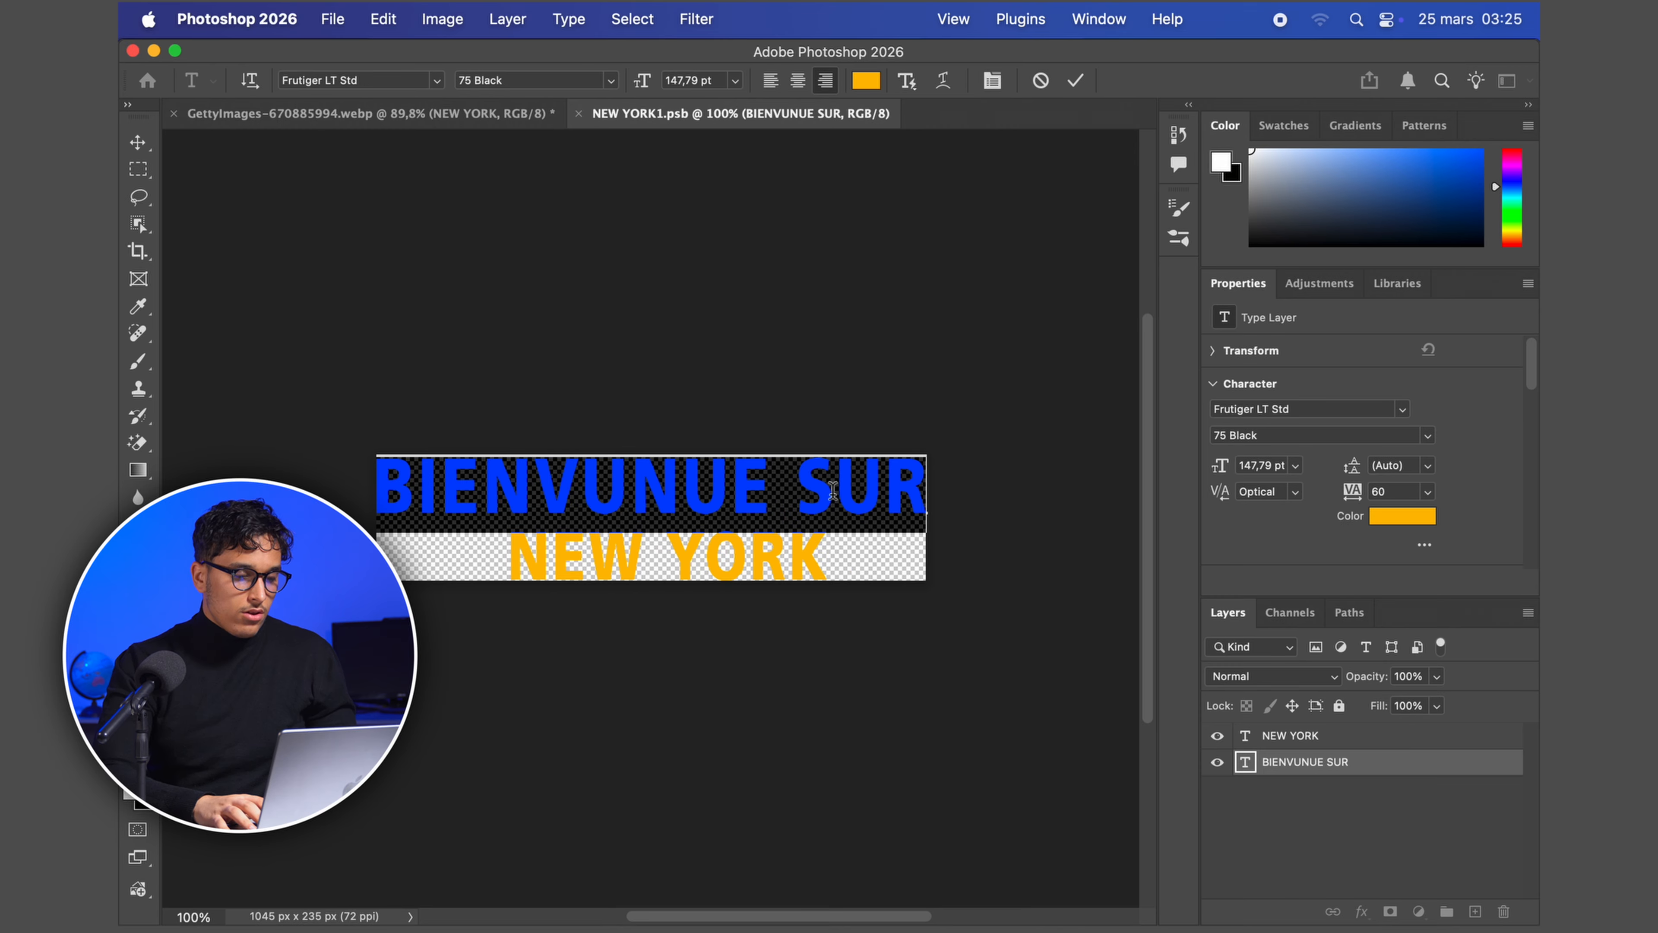
pyautogui.write('WEL CO')
pyautogui.press('BackSpace')
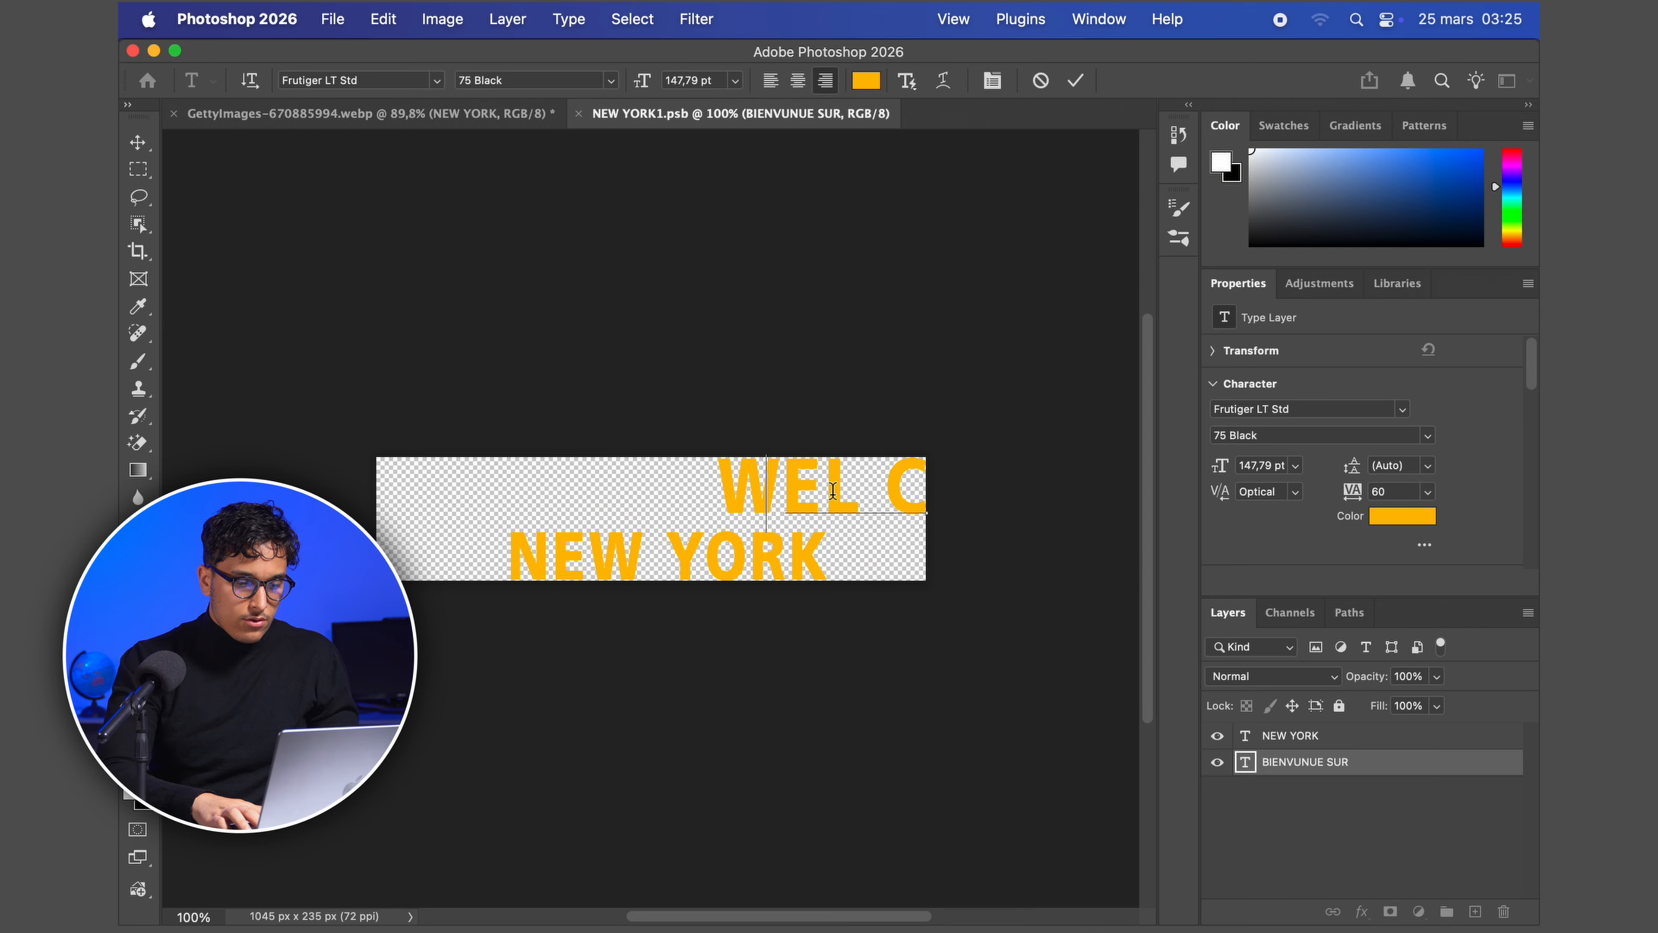
pyautogui.press('BackSpace')
pyautogui.press('BackSpace')
pyautogui.write('COME')
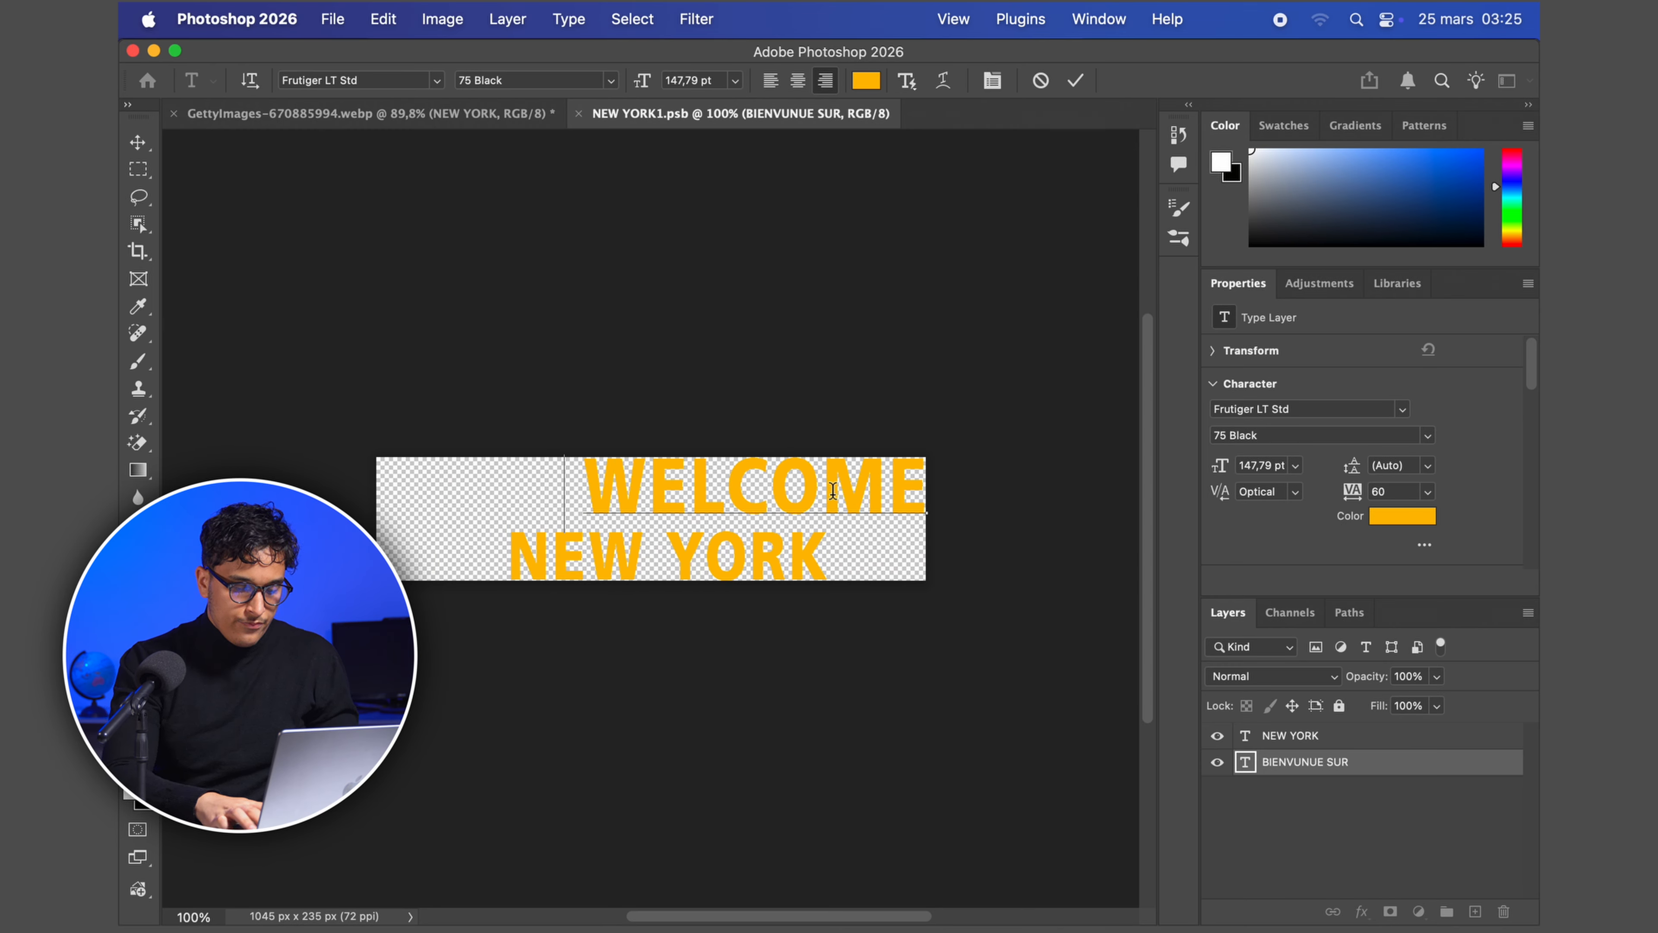
pyautogui.write(' TO')
pyautogui.click(1076, 80)
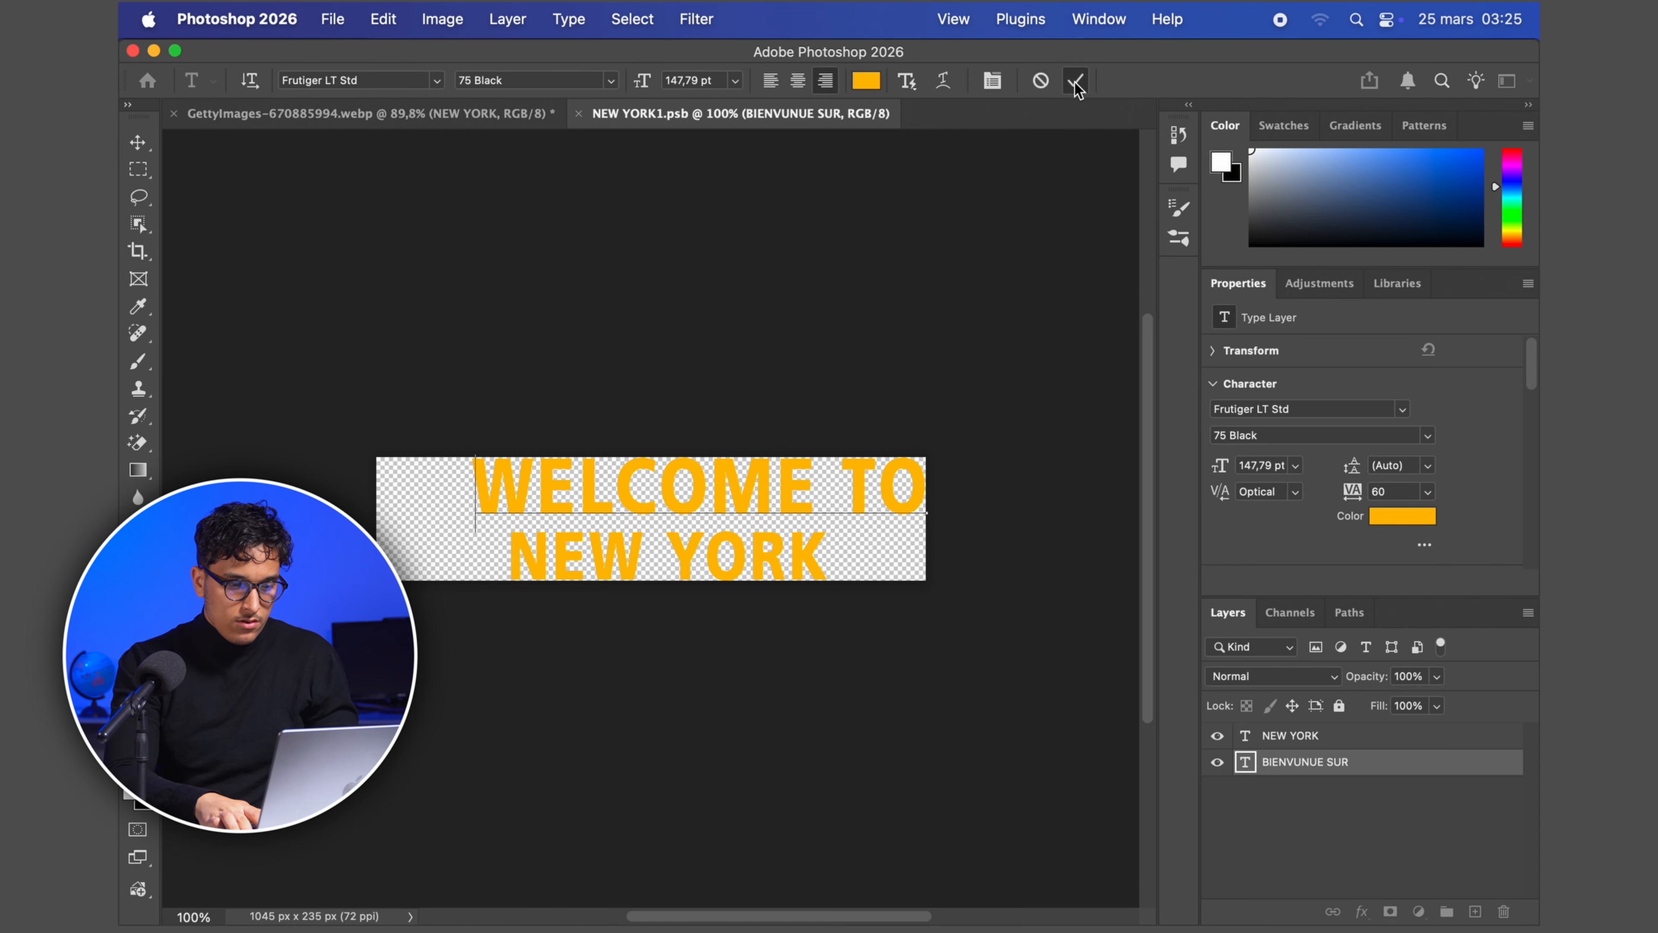
# - Move the WELCOME TO text about 89 px left to centre it on the canvas, and deselect it
pyautogui.press('v')
pyautogui.moveTo(778, 488); pyautogui.dragTo(734, 500)
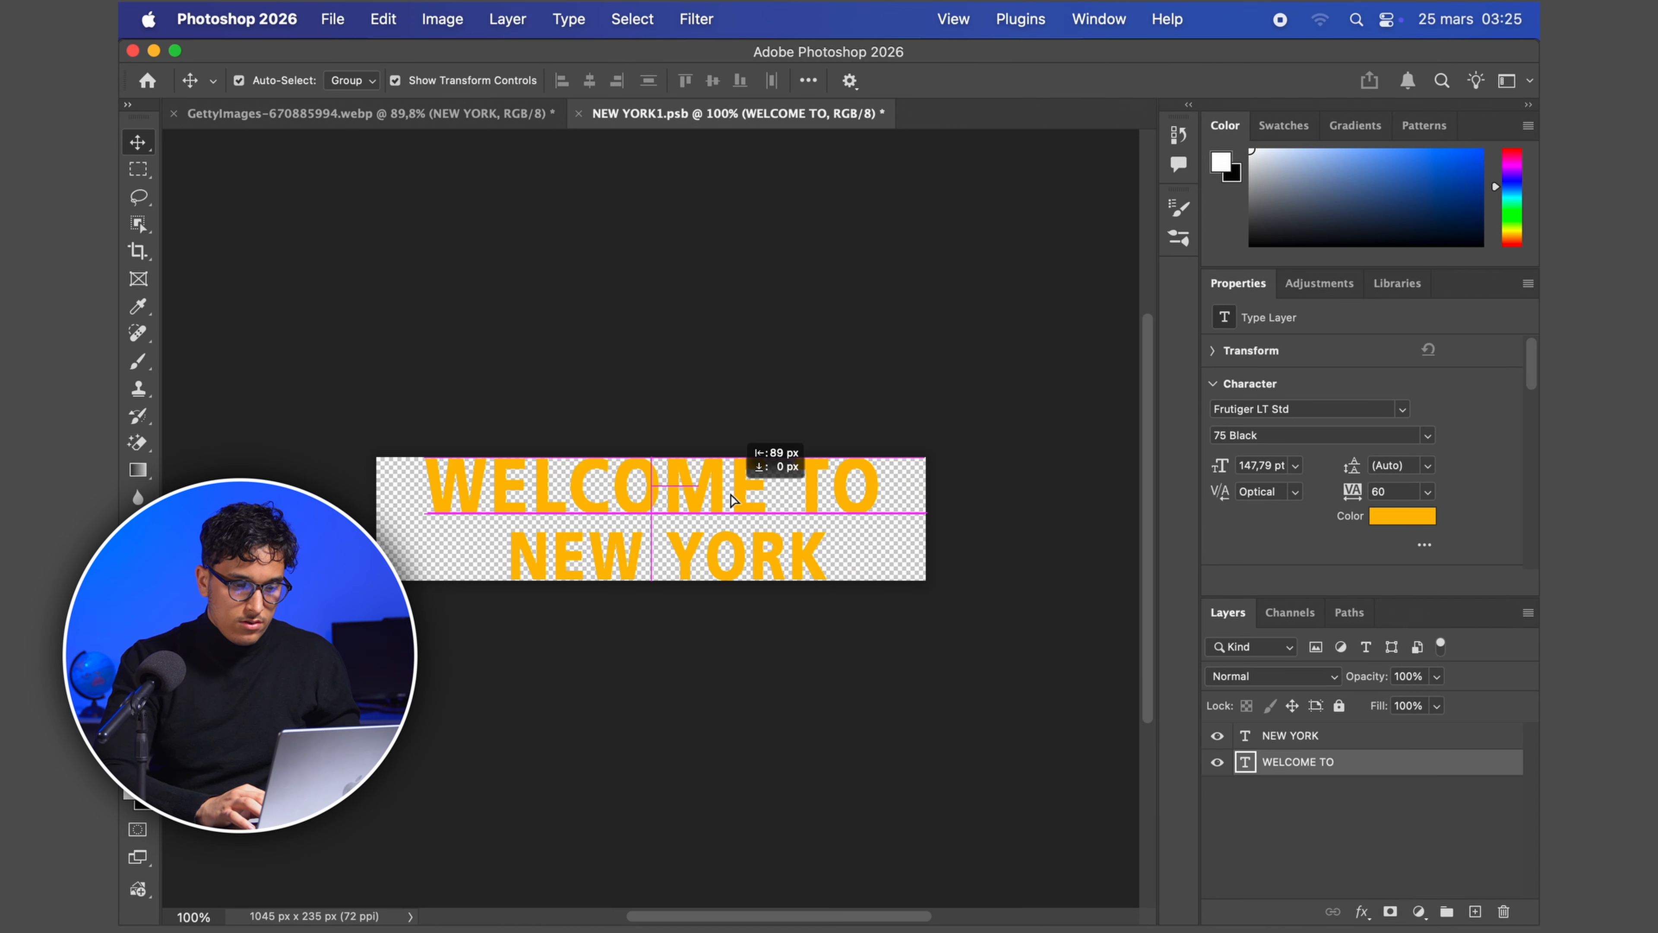
pyautogui.click(809, 297)
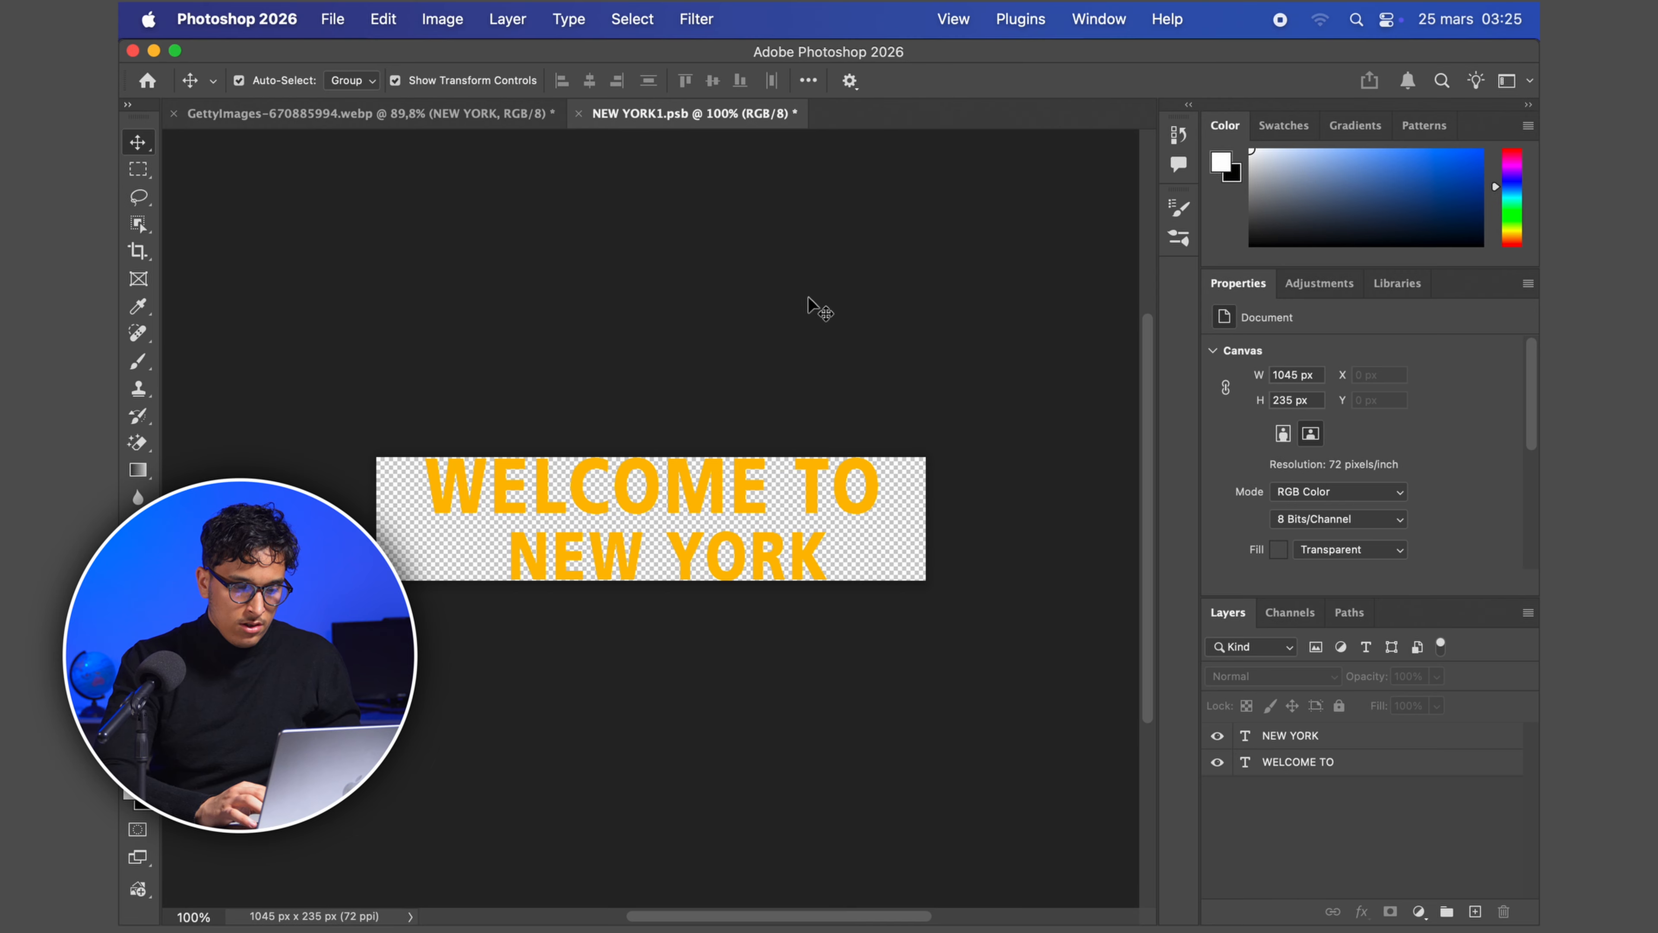
# - Save the edited smart object contents and close NEW YORK1.psb to return to the main image
pyautogui.press('super')
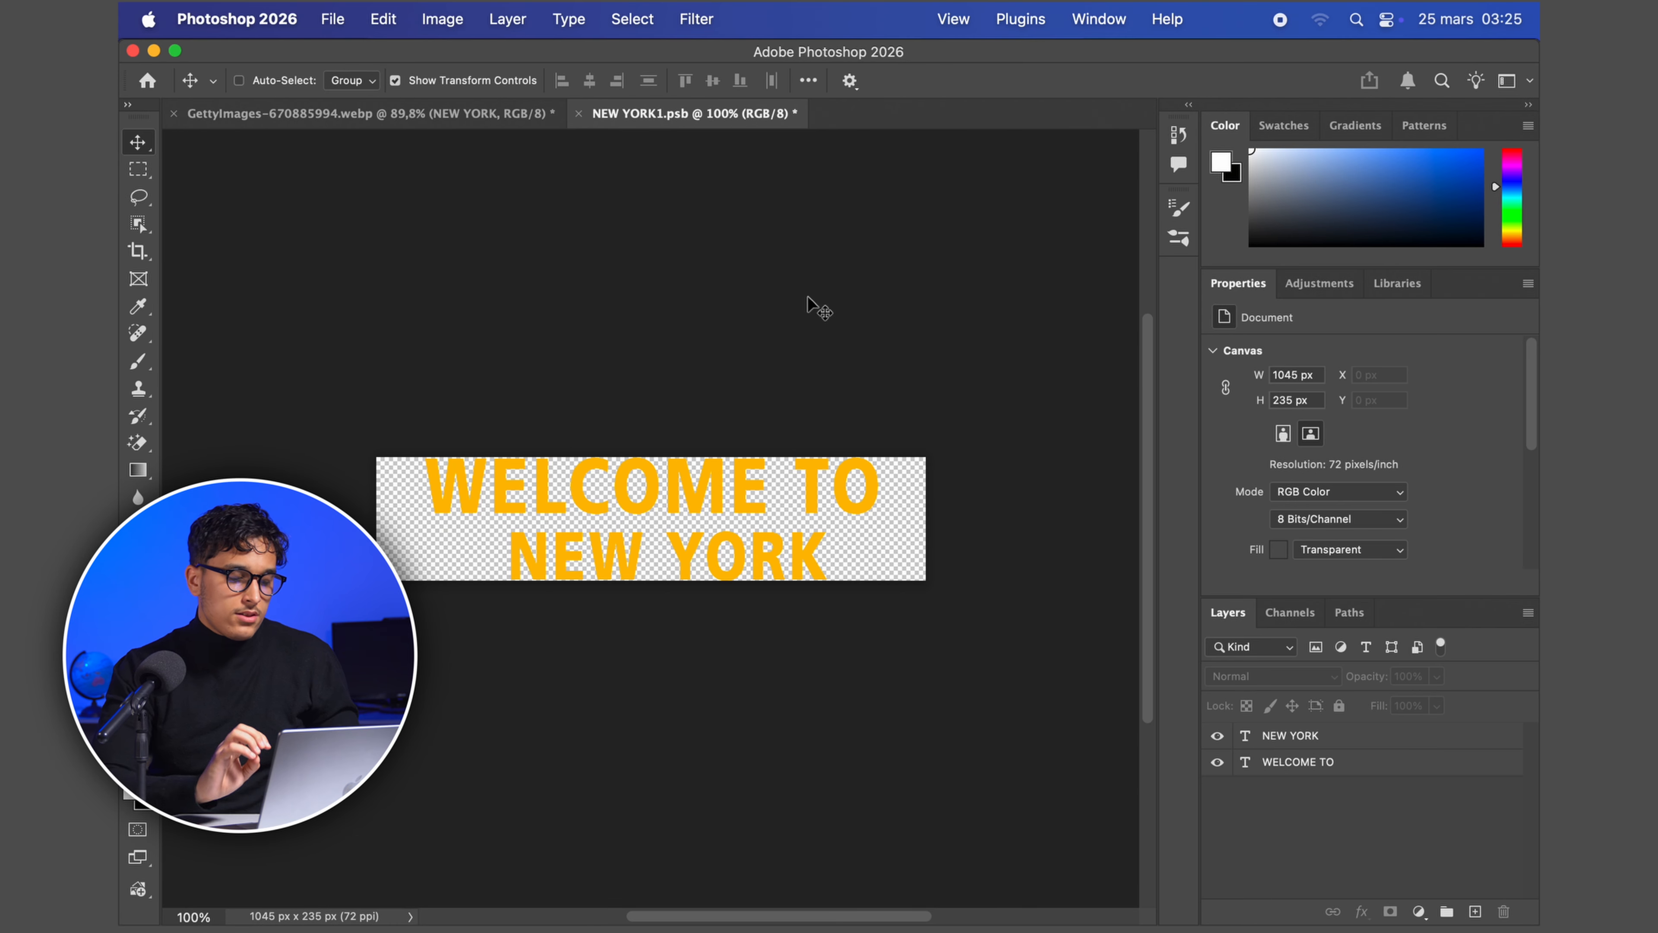
pyautogui.click(335, 19)
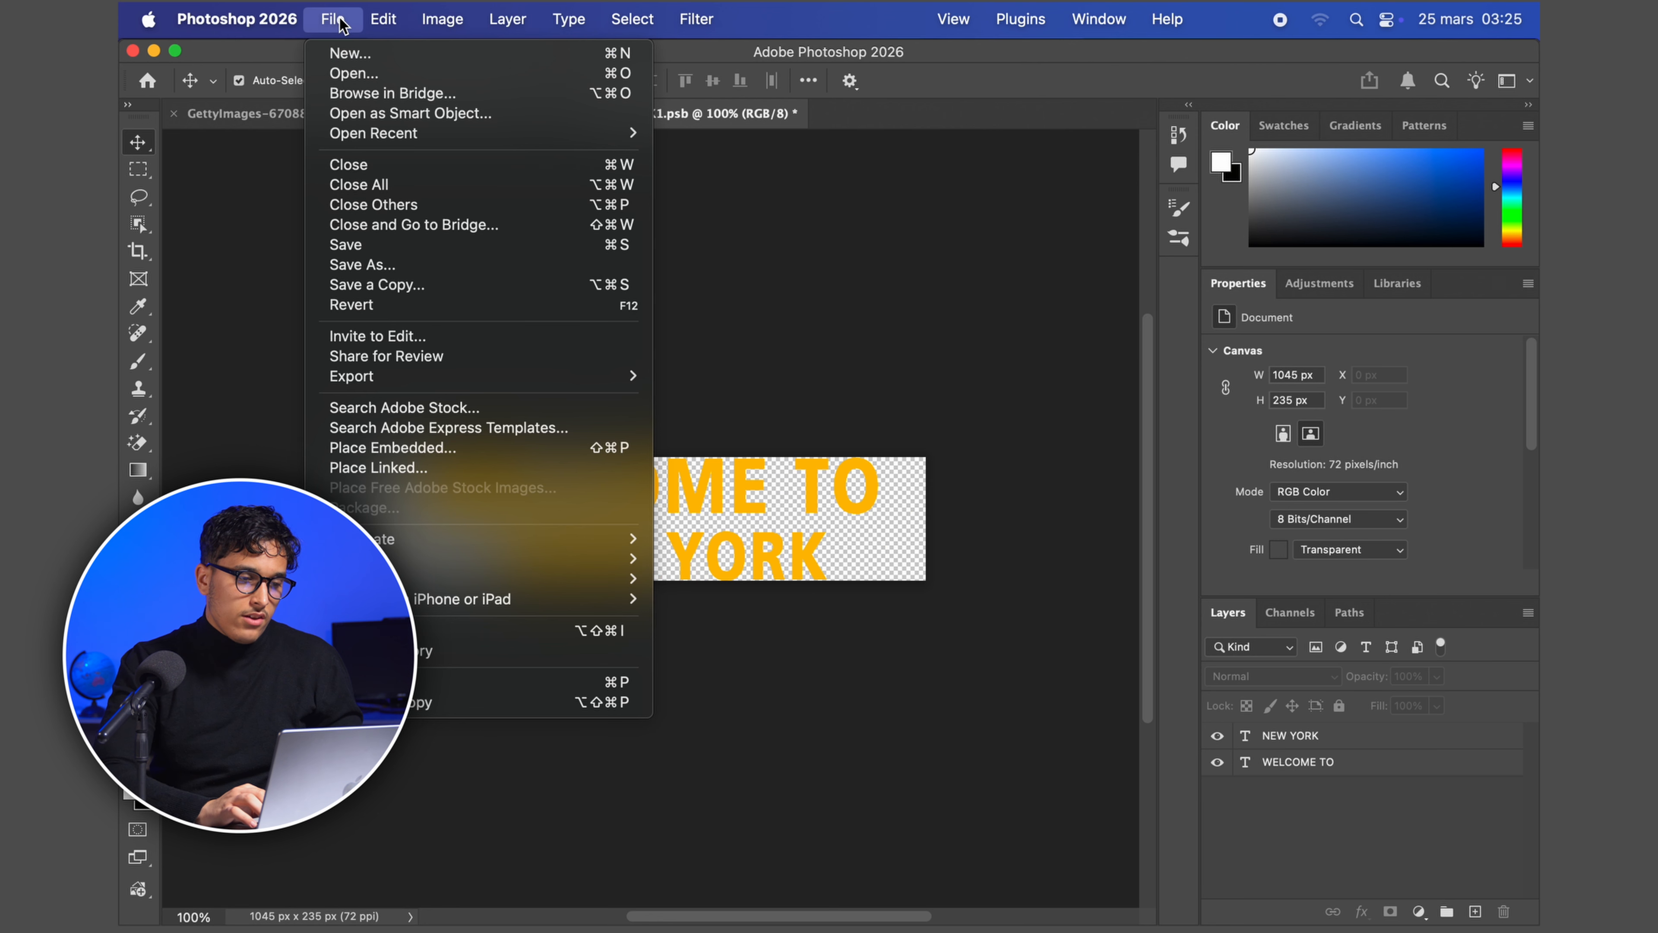
pyautogui.click(364, 244)
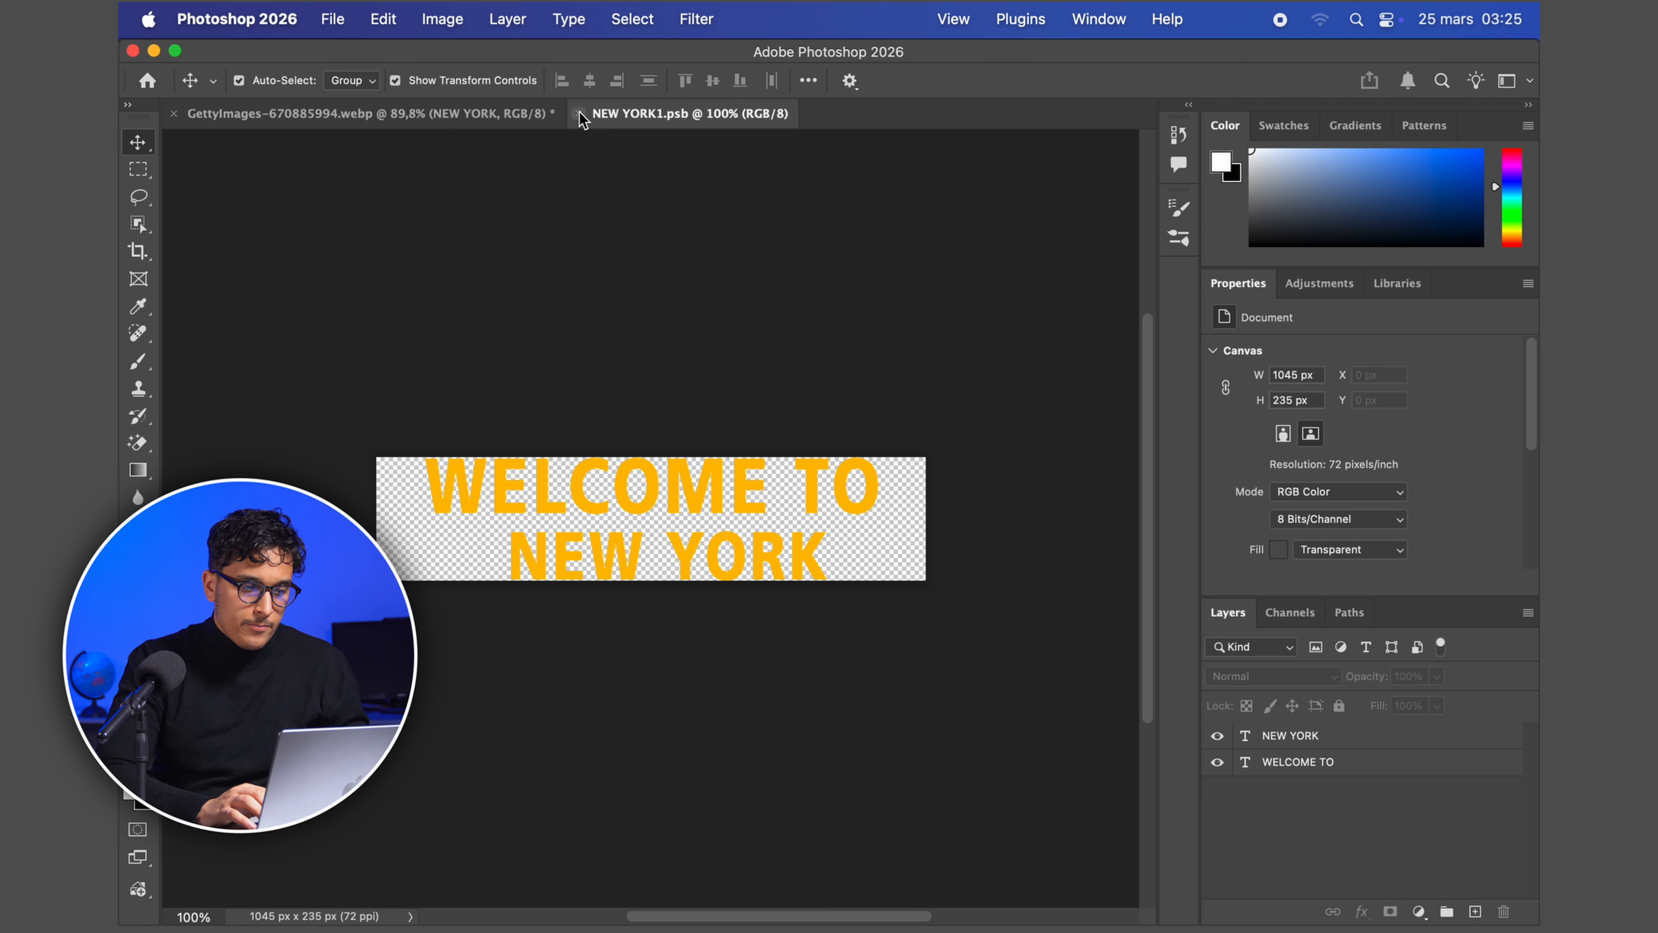
pyautogui.click(579, 113)
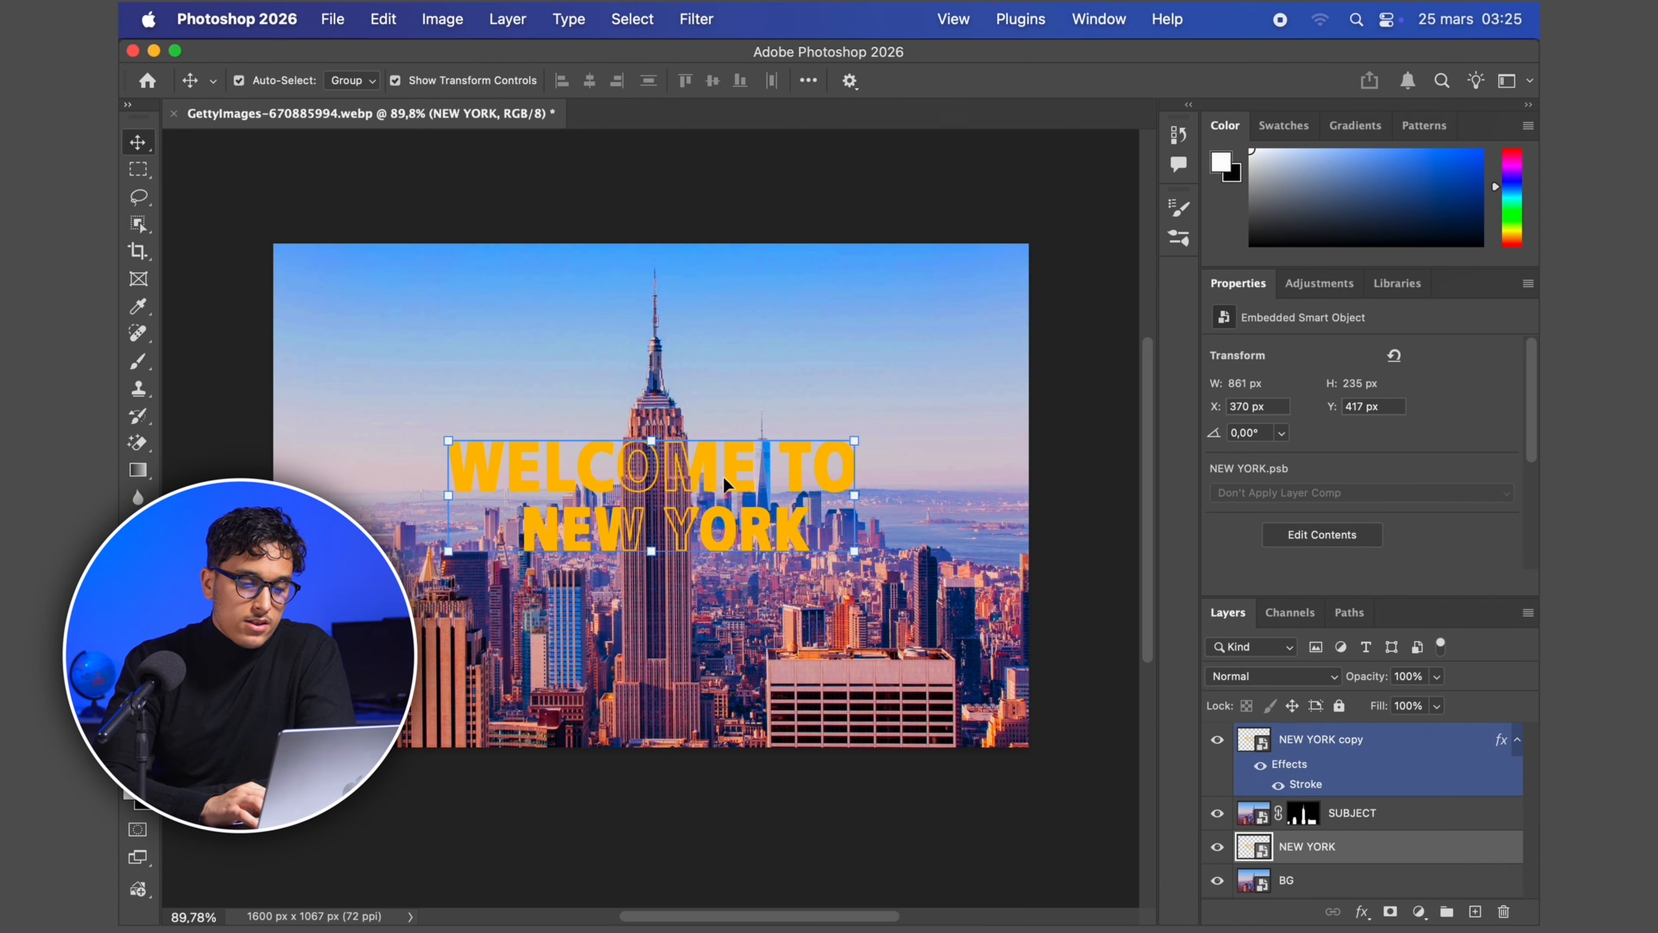
# - Select the NEW YORK smart object layer beneath SUBJECT and open its contents for editing
pyautogui.click(1316, 756)
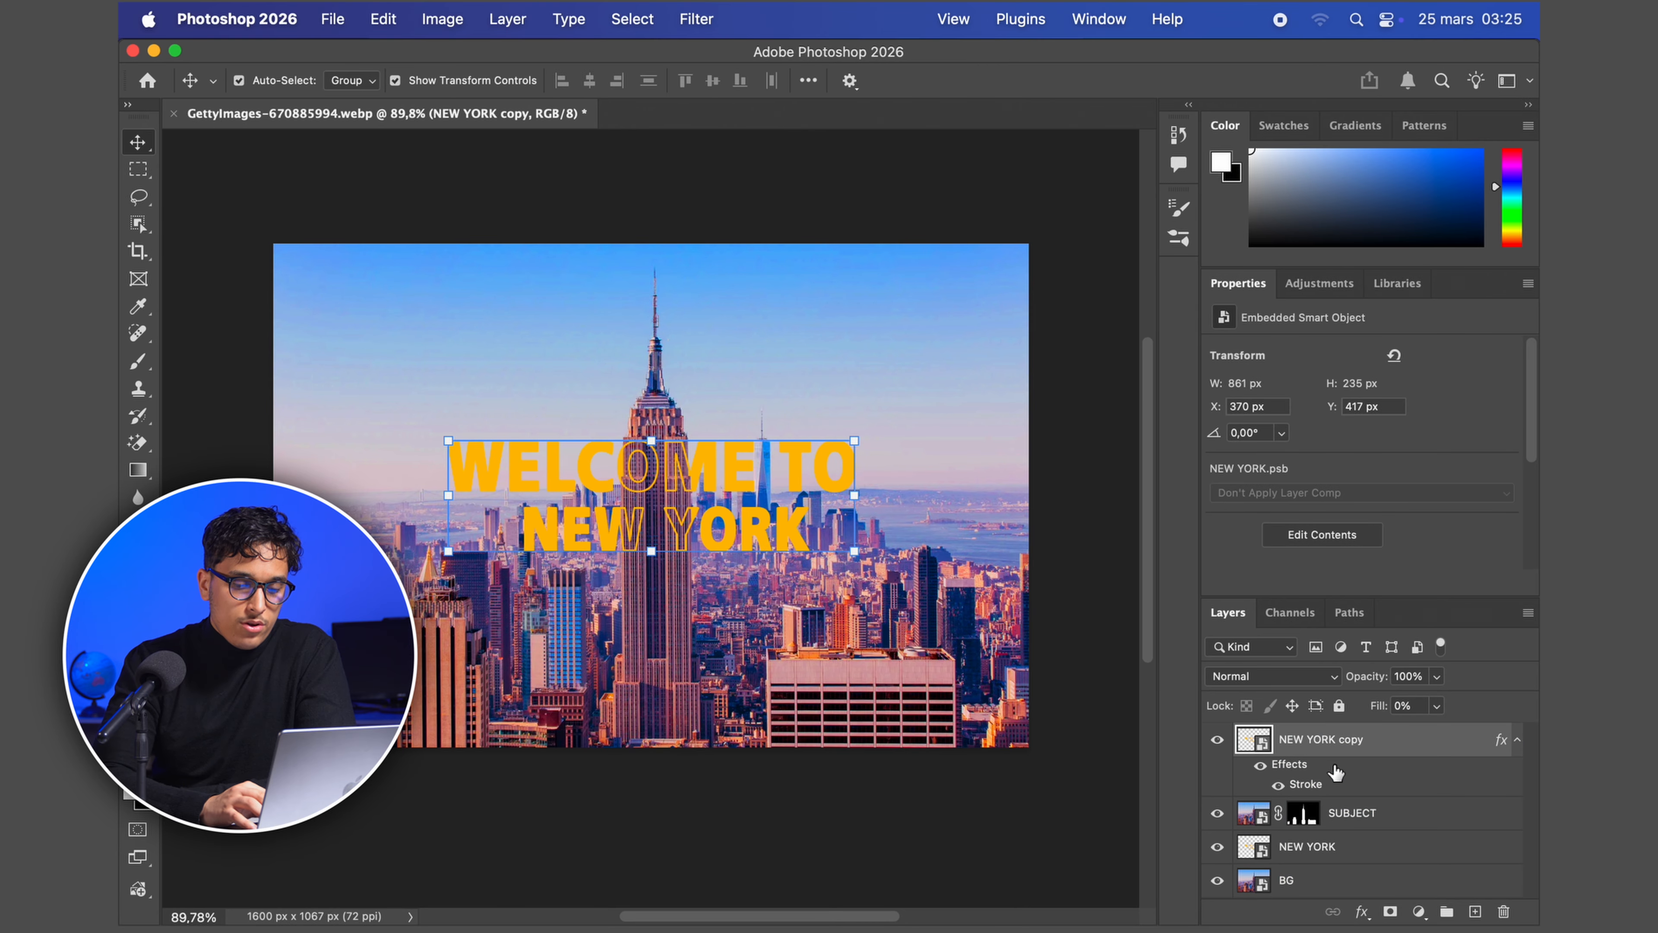
pyautogui.click(1374, 848)
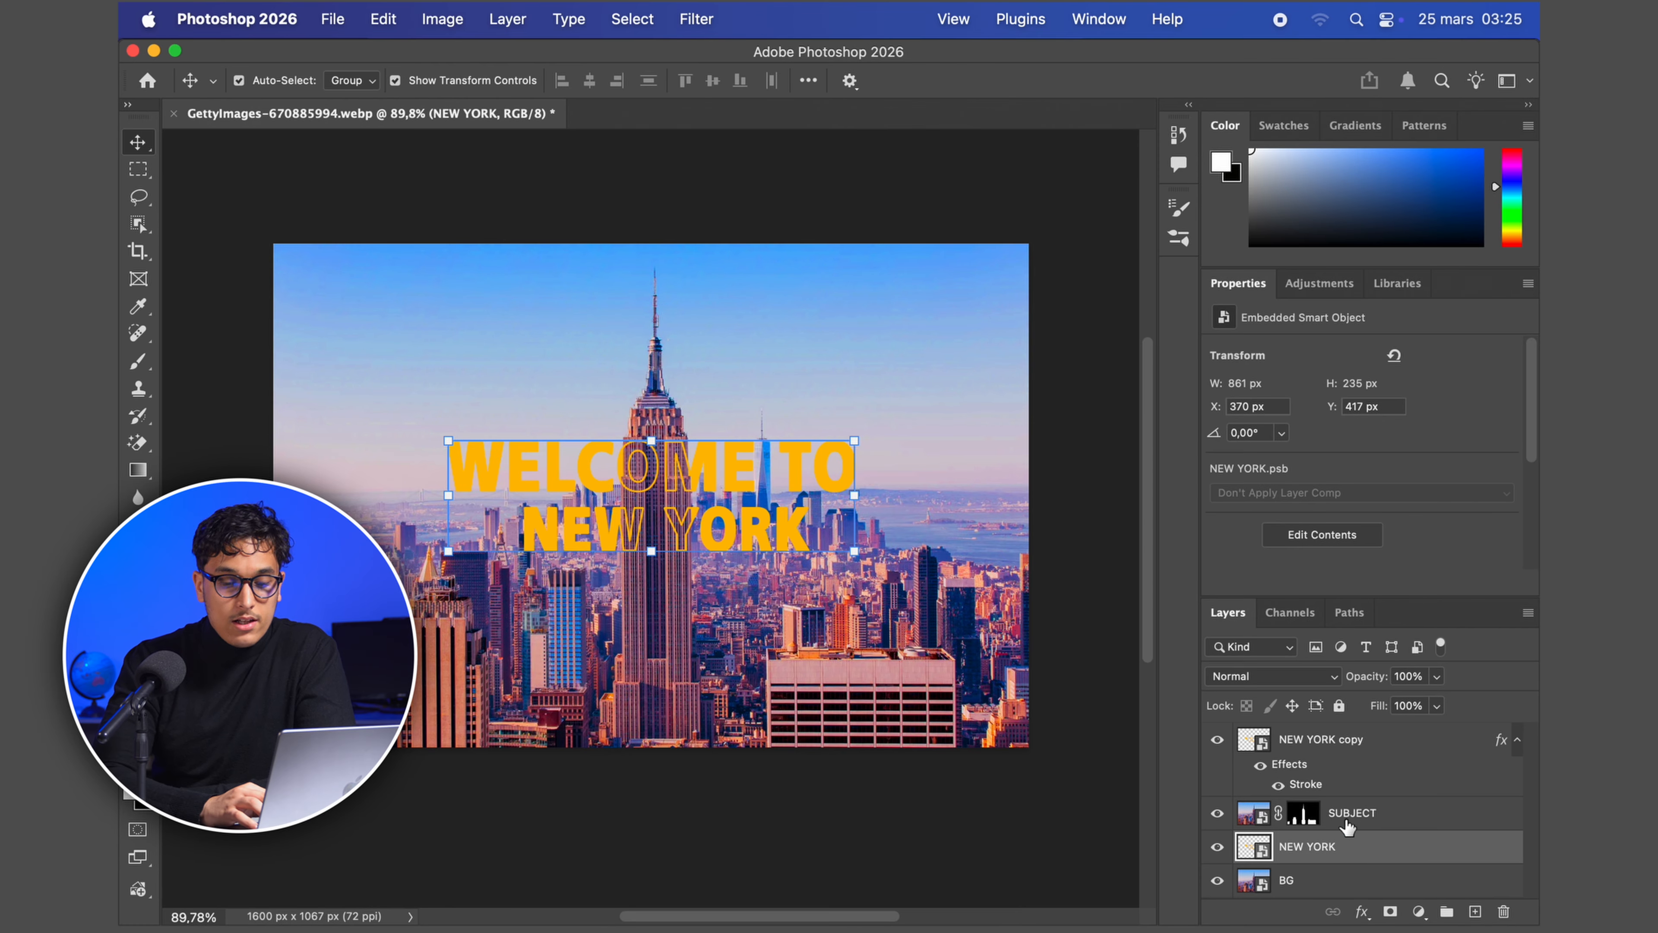
pyautogui.doubleClick(1262, 849)
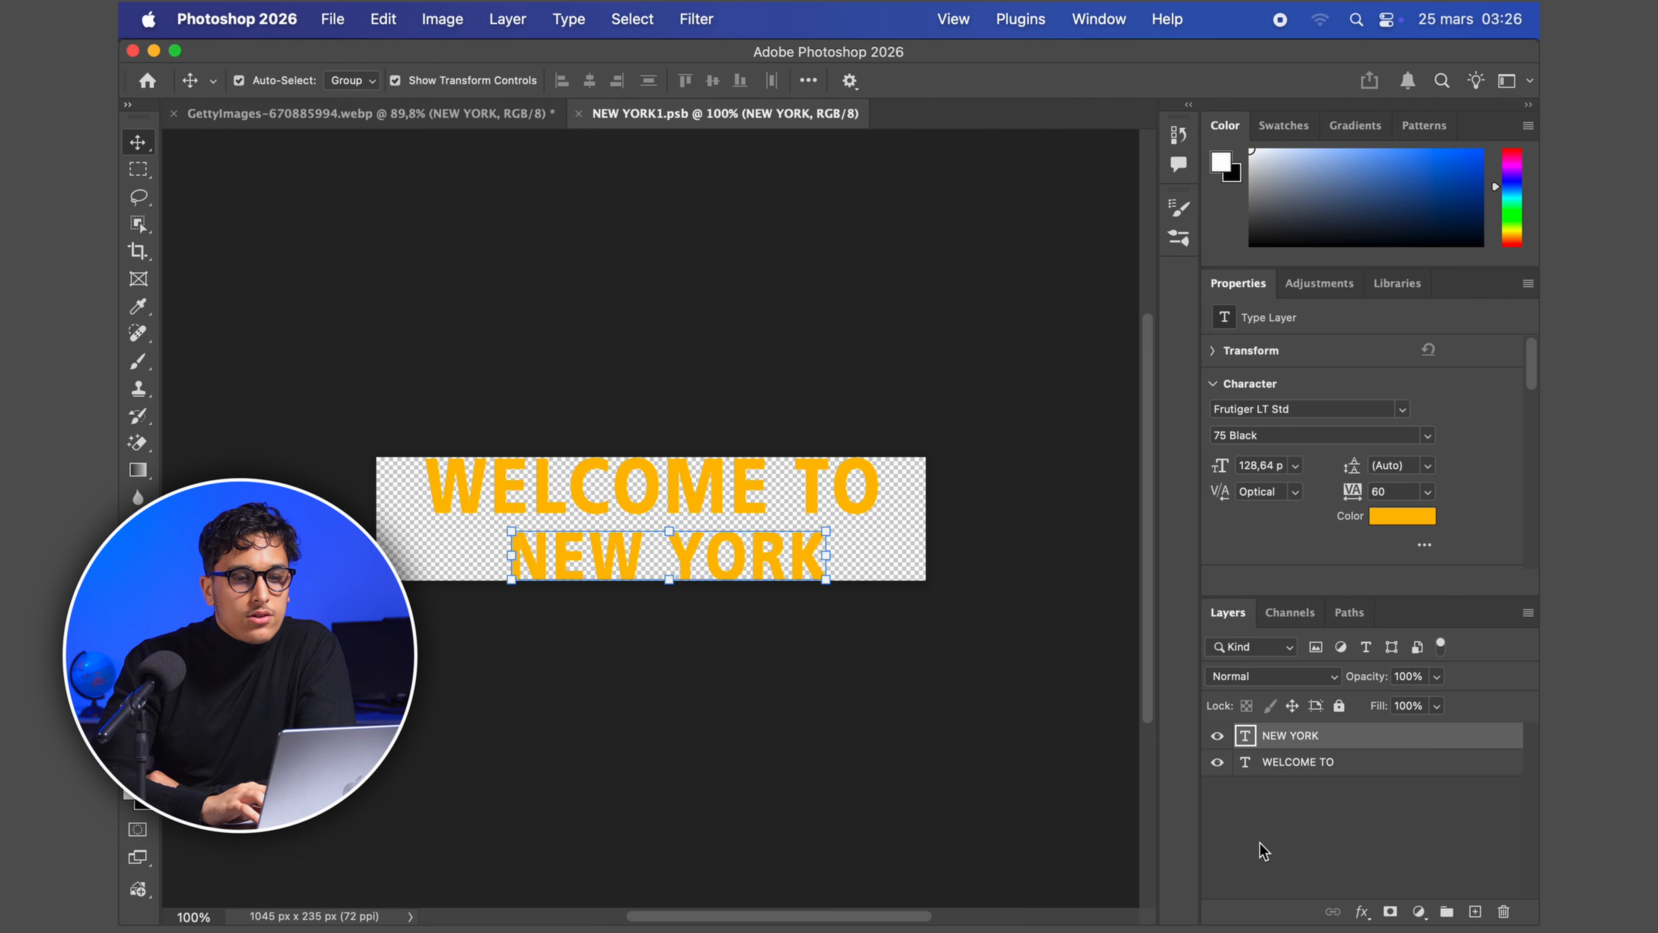
# - Arrange NEW YORK1.psb and the main image side by side in a 2-up Vertical layout
pyautogui.click(1104, 10)
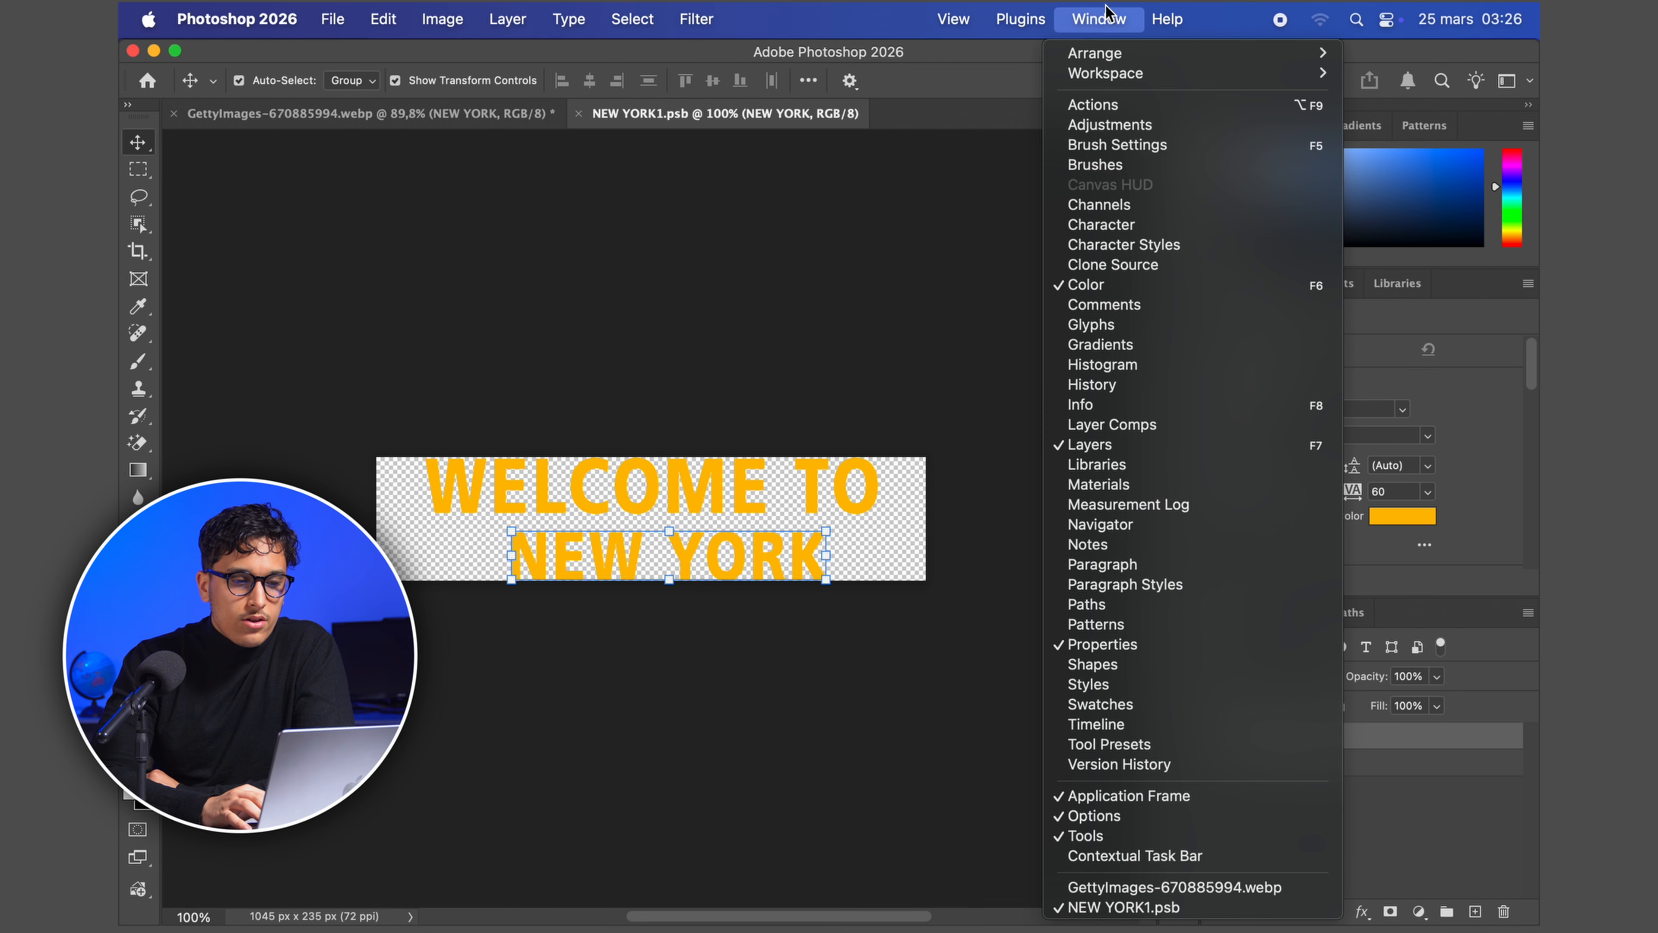
pyautogui.moveTo(1106, 51)
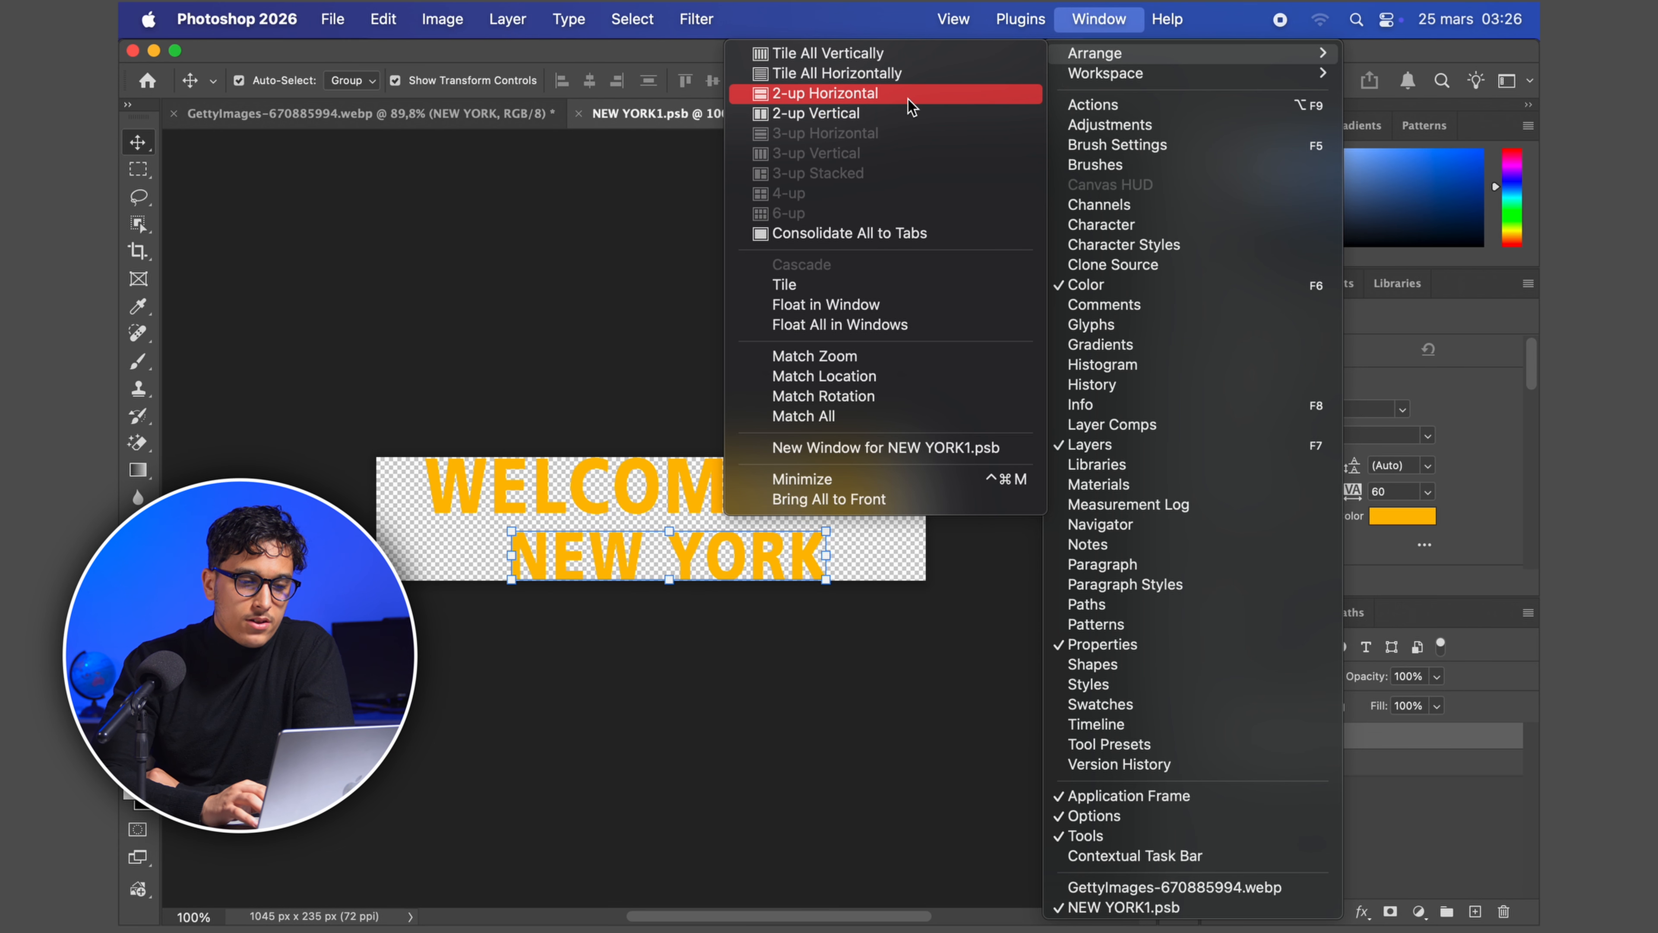
pyautogui.click(903, 112)
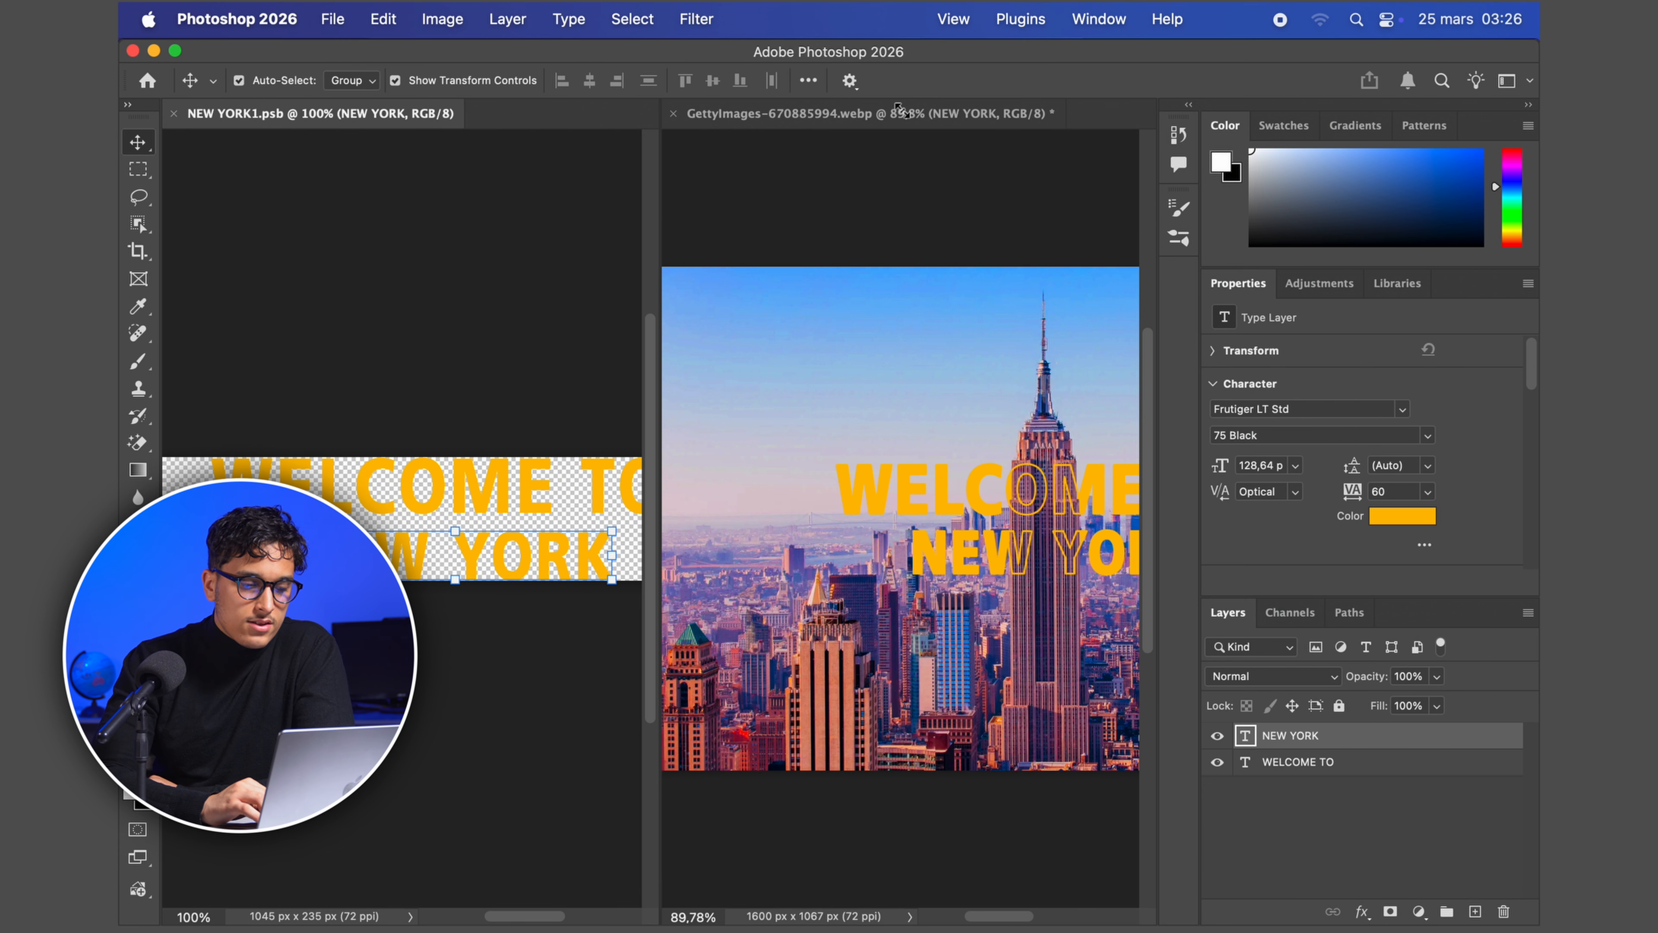
# - Change the colour of the WELCOME TO text in NEW YORK1.psb to white (ffffff)
pyautogui.hscroll(2, 540, 460)
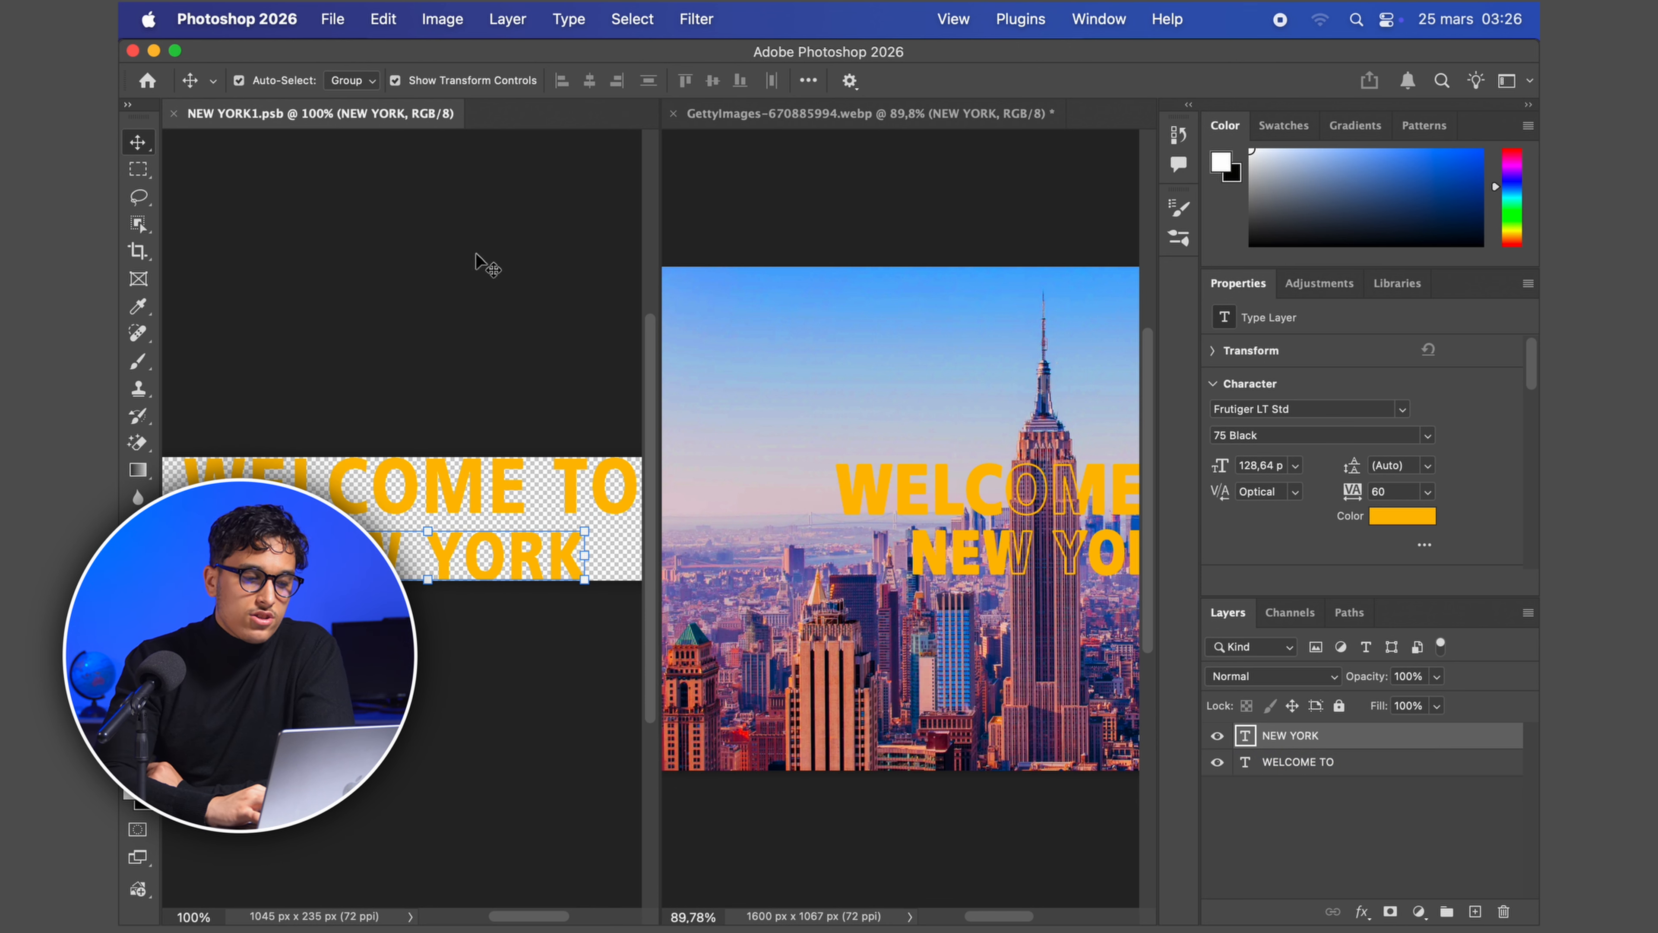
pyautogui.doubleClick(442, 481)
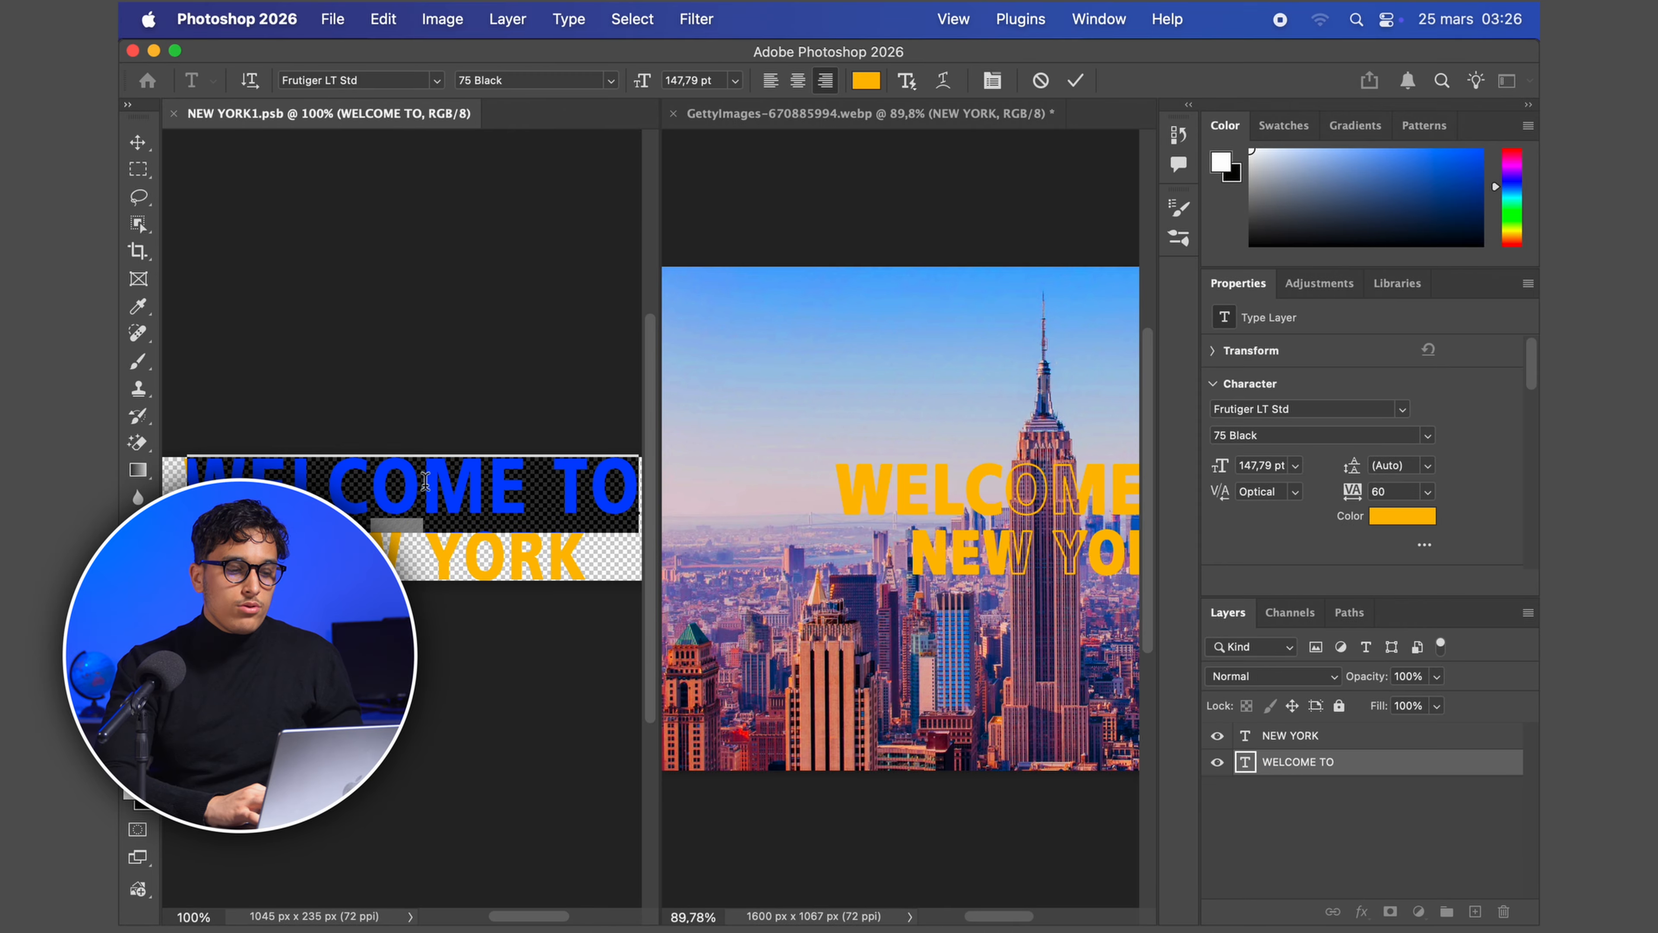
pyautogui.press('Escape')
pyautogui.press('v')
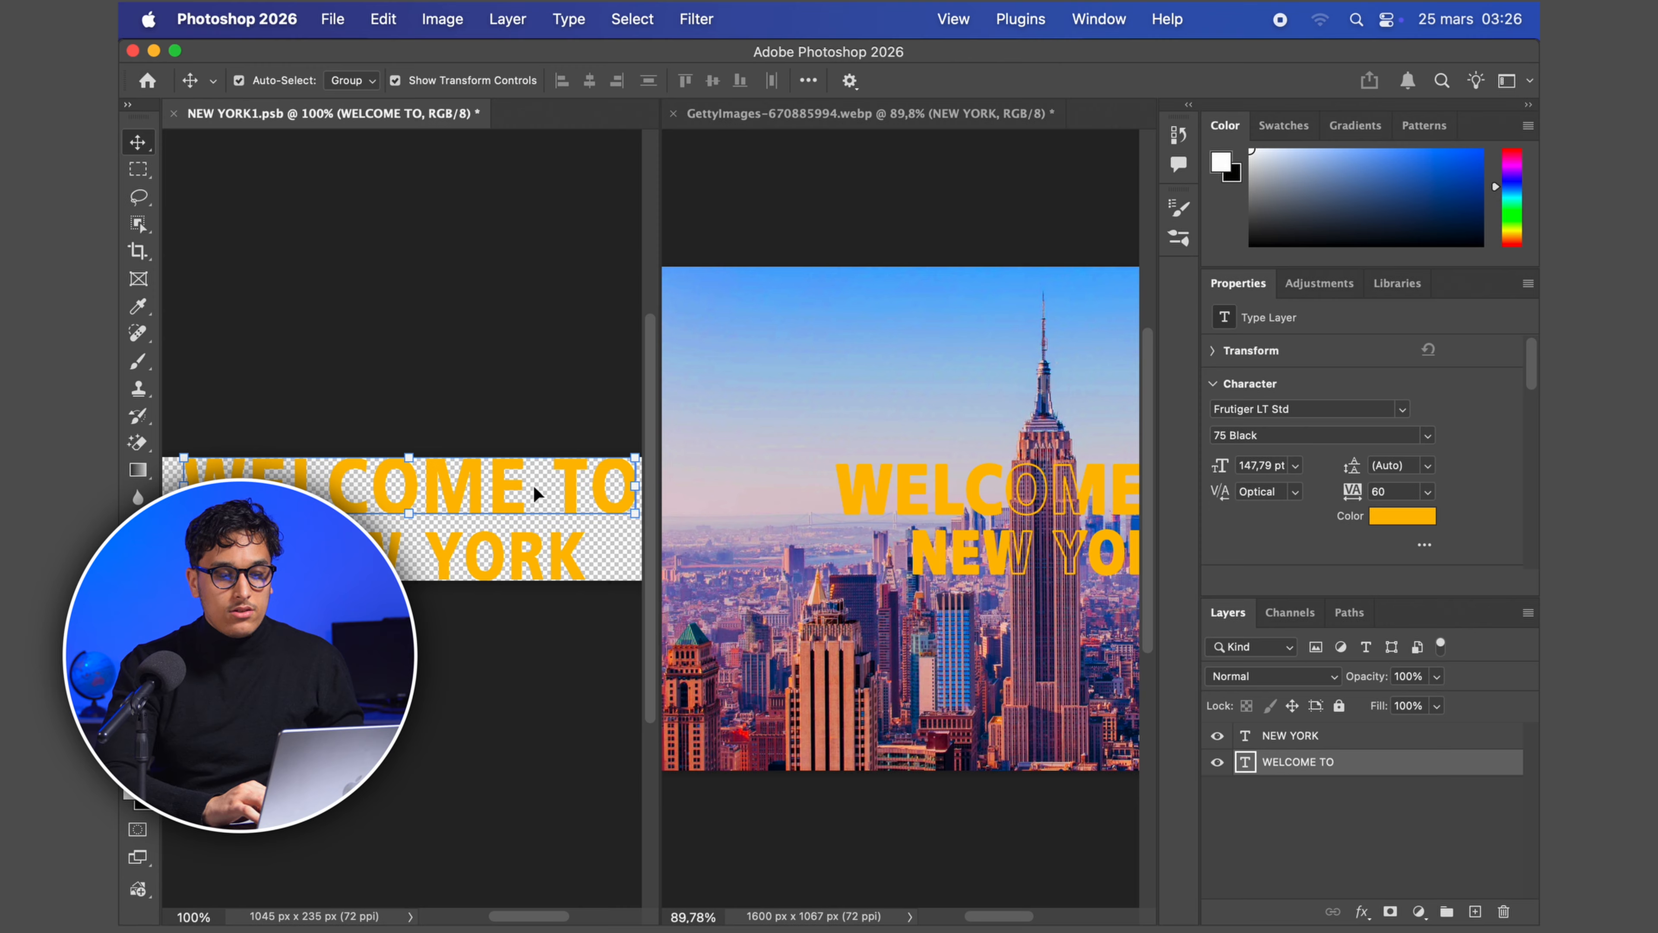
pyautogui.hscroll(5, 950, 468)
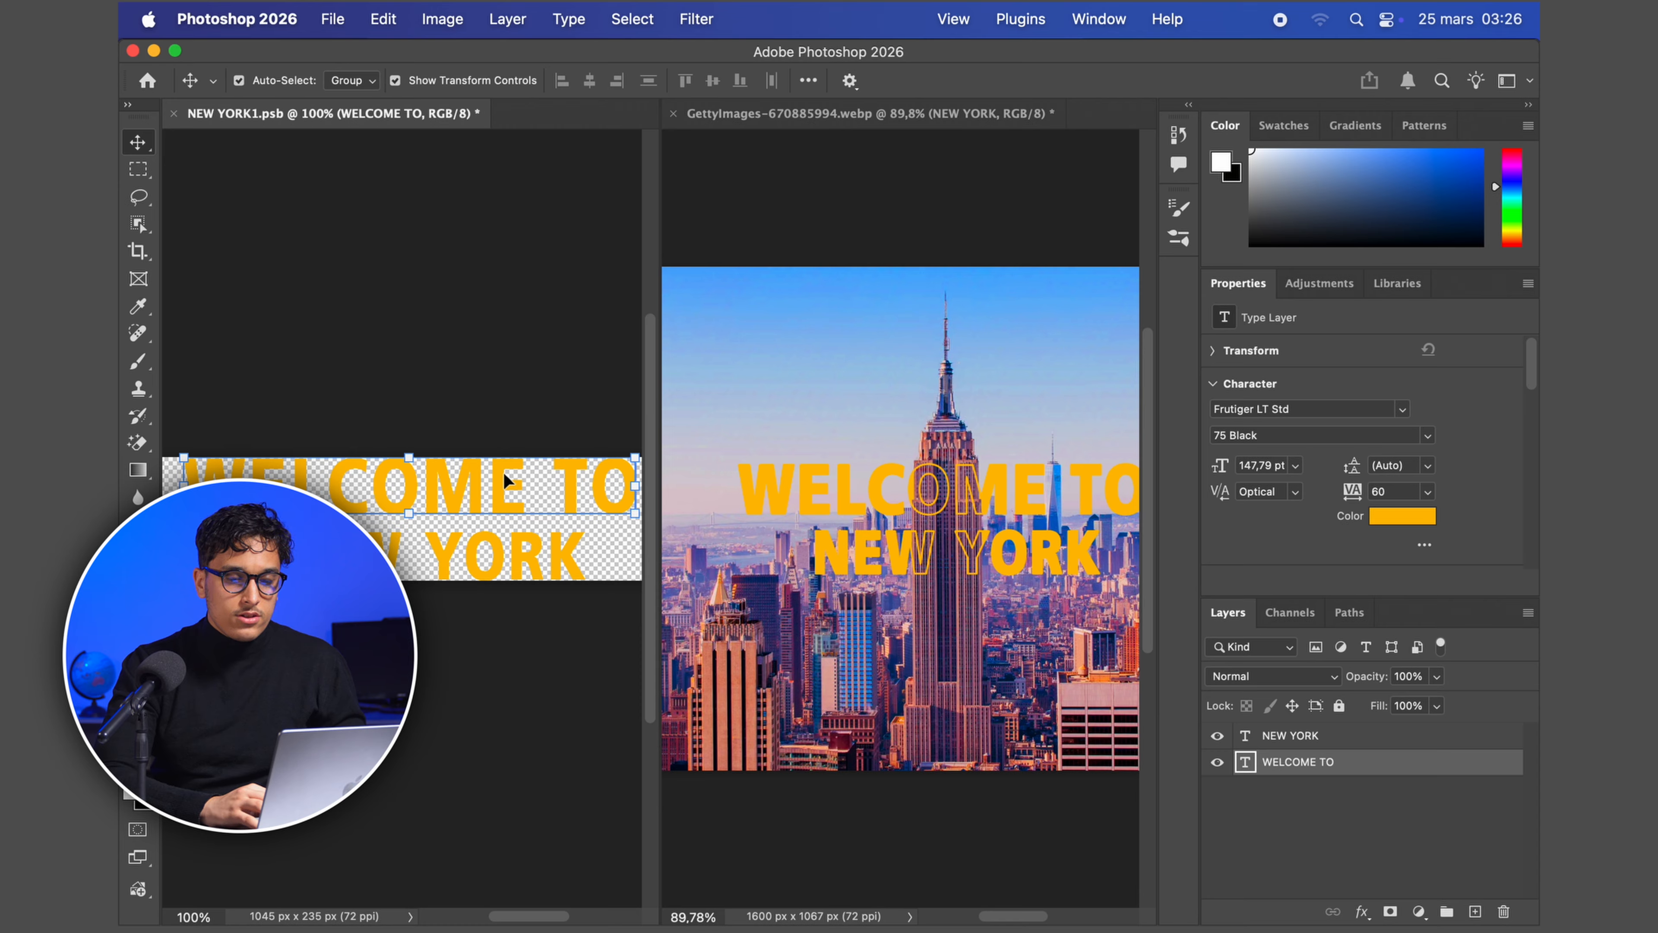
pyautogui.click(1381, 516)
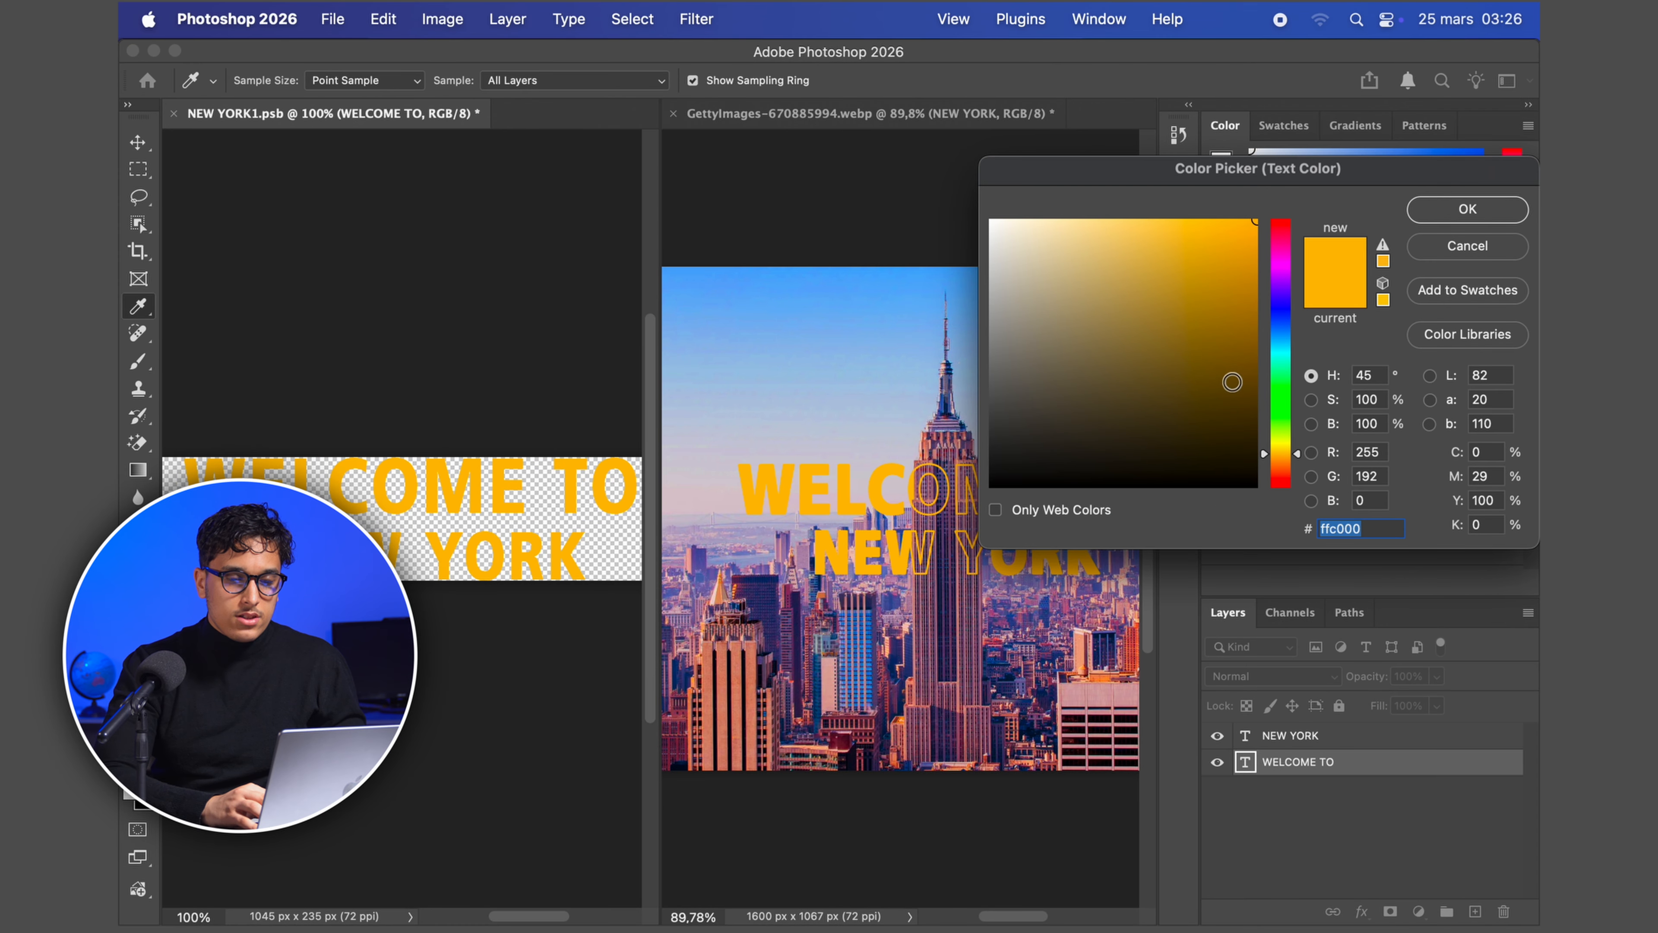
pyautogui.moveTo(1281, 278); pyautogui.dragTo(1280, 319)
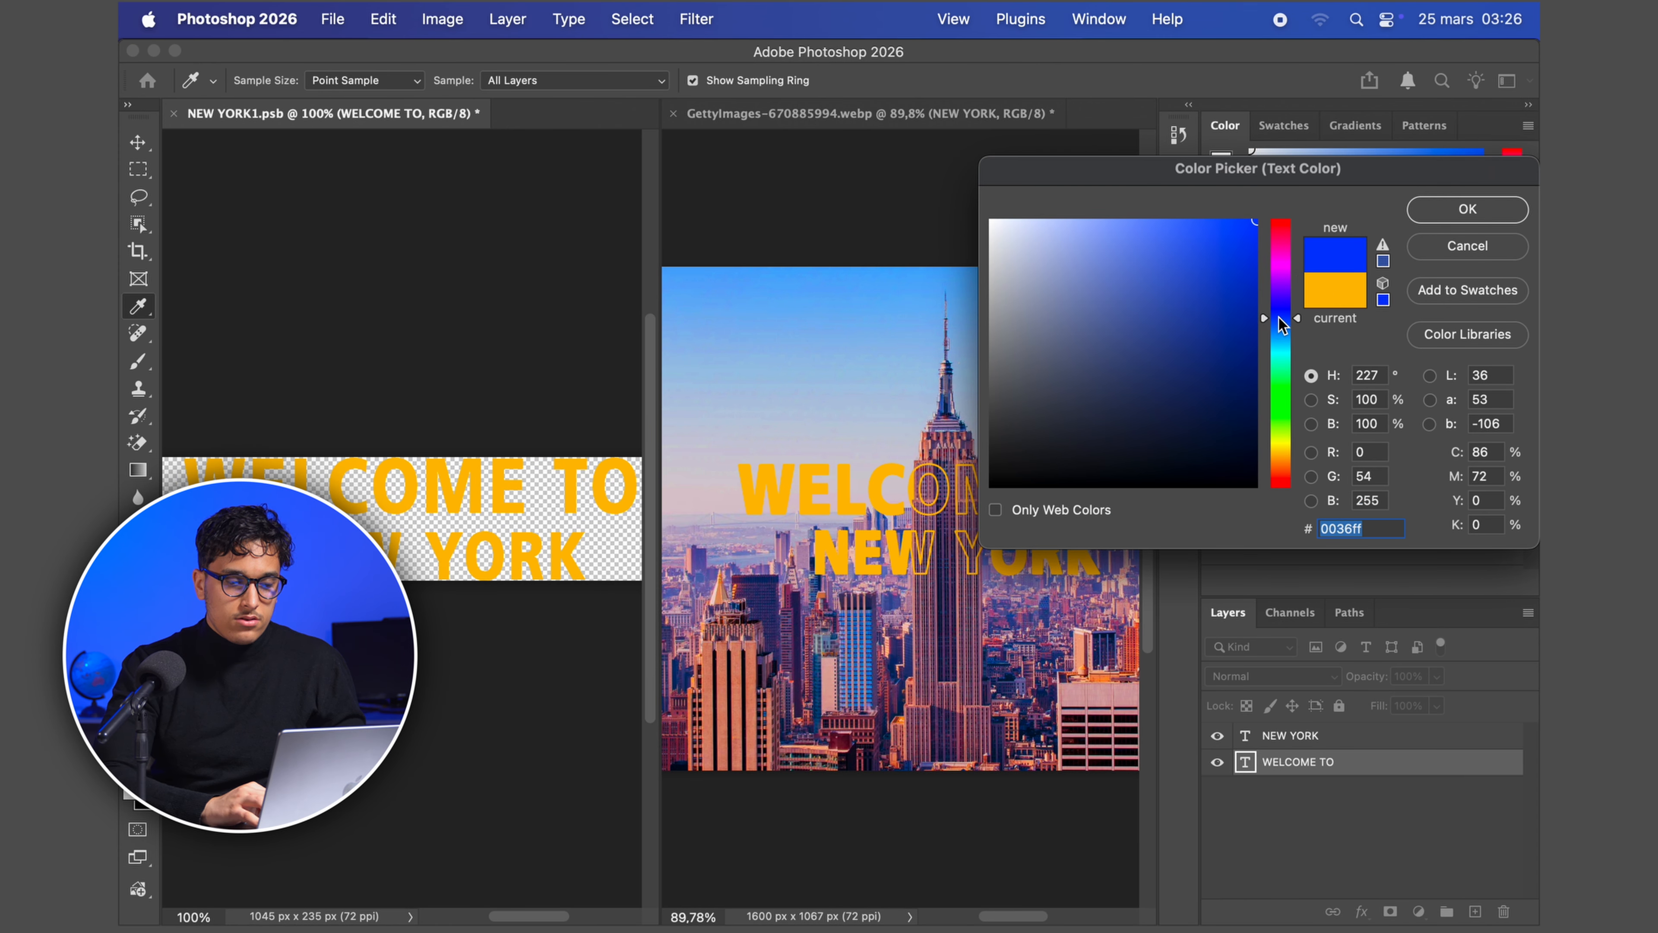
pyautogui.moveTo(1175, 288)
pyautogui.mouseDown()
pyautogui.moveTo(940, 193)
pyautogui.moveTo(957, 185)
pyautogui.mouseUp()
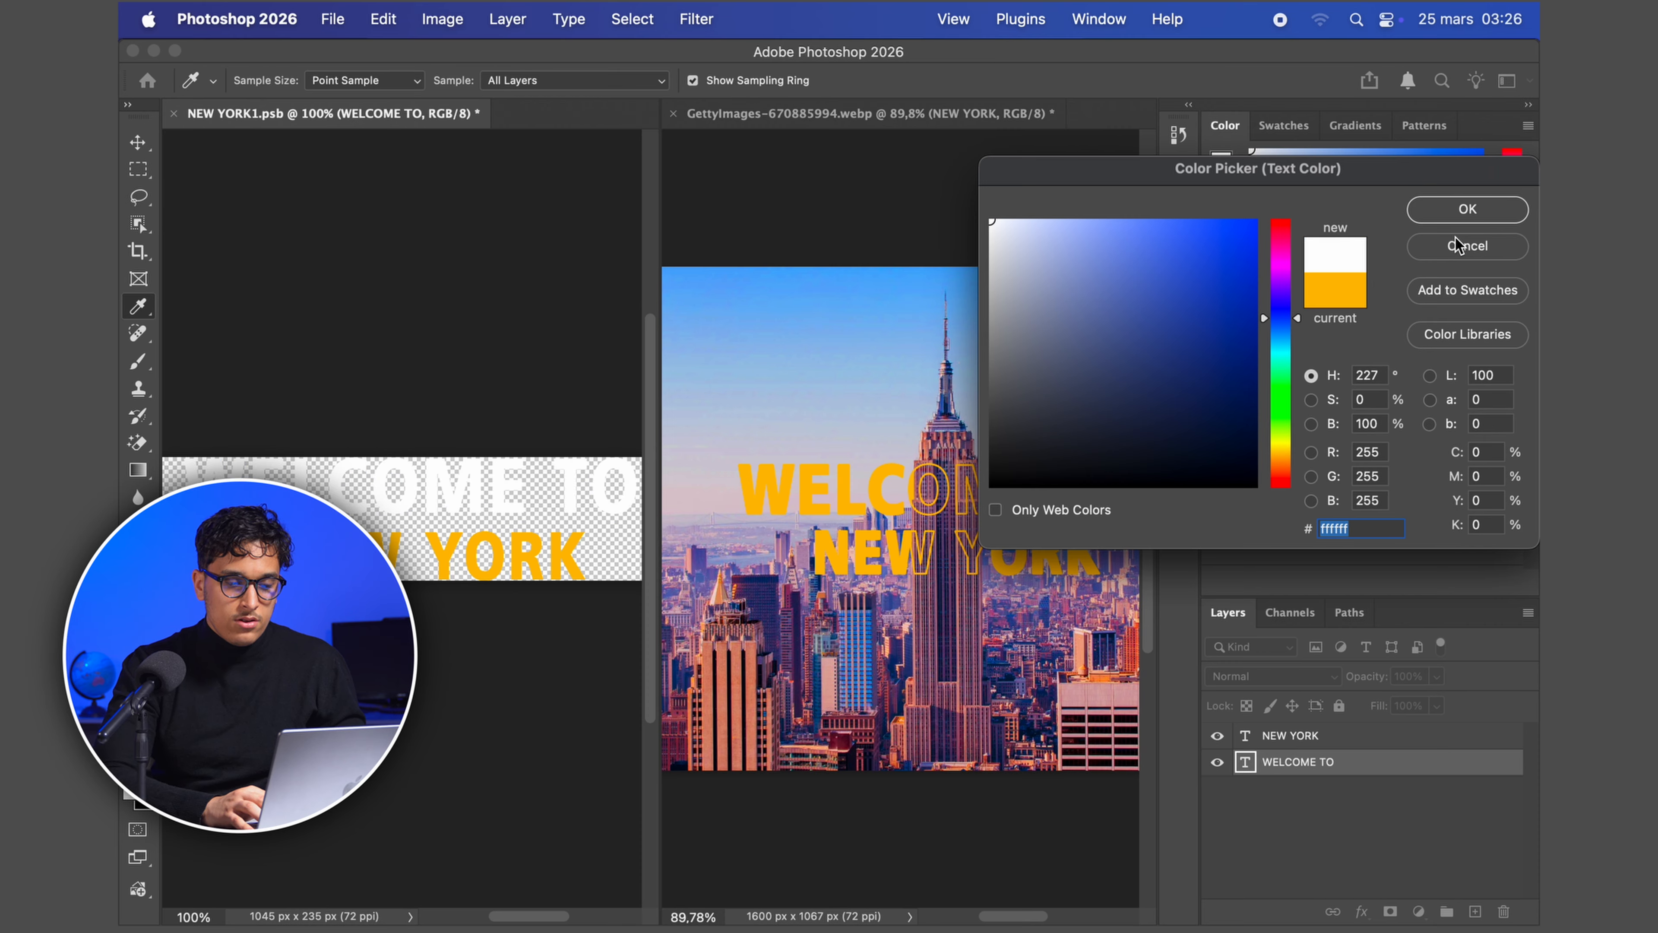
pyautogui.click(1458, 247)
# - Change the colour of the NEW YORK text in NEW YORK1.psb to white
pyautogui.click(475, 568)
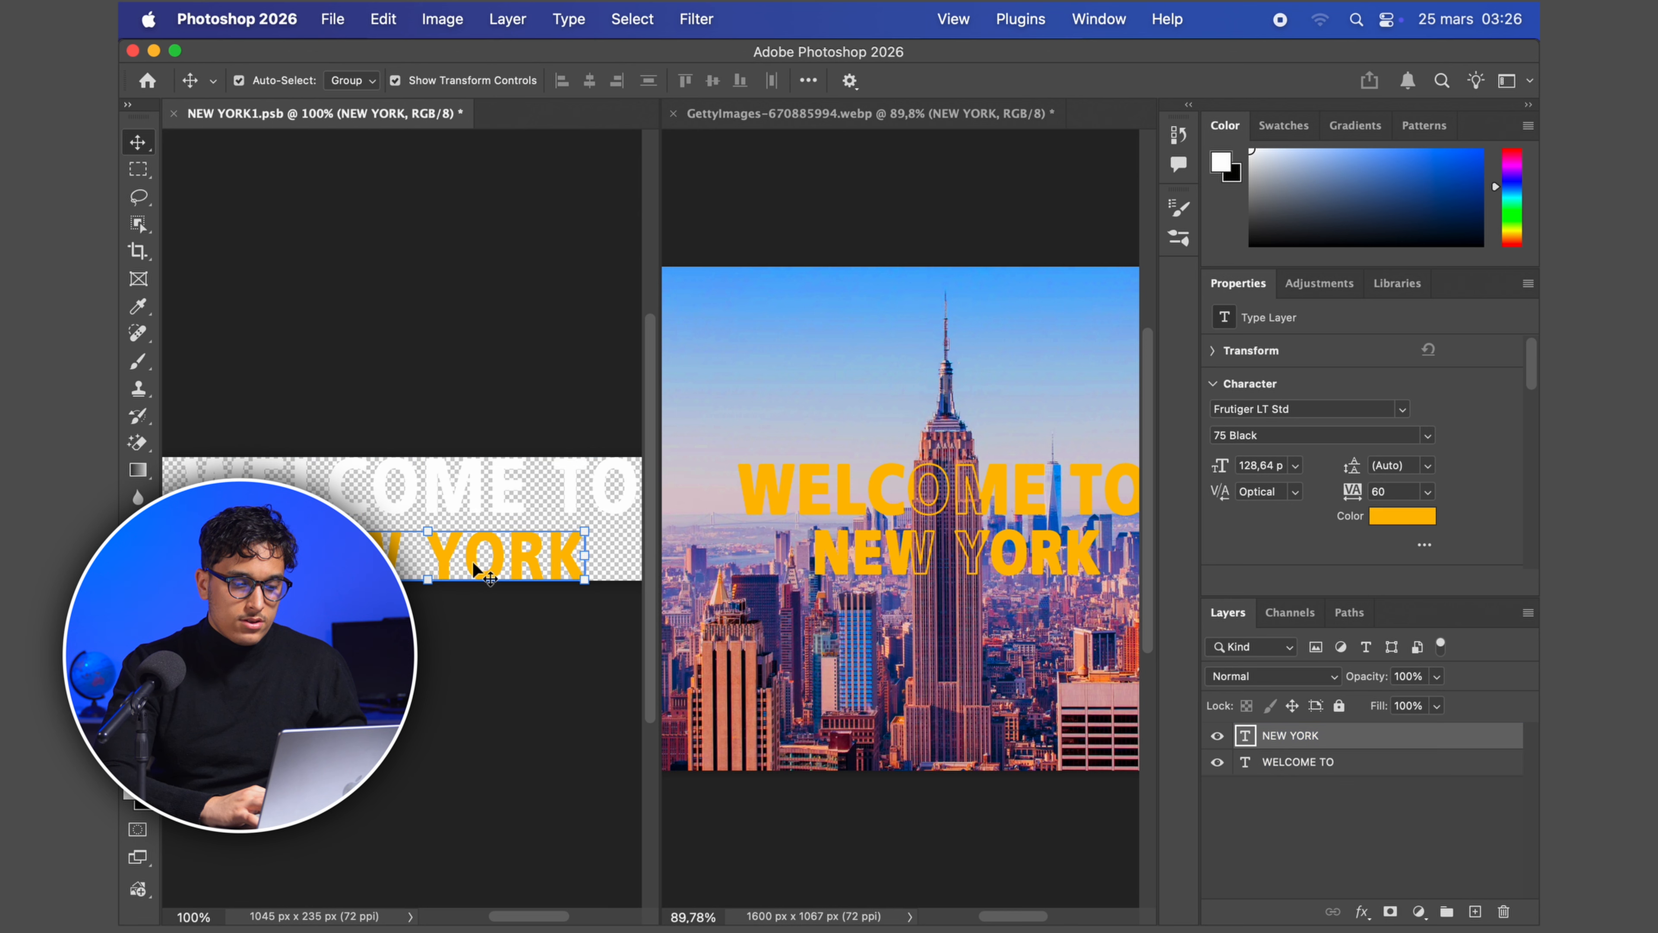
pyautogui.doubleClick(473, 562)
pyautogui.click(1387, 521)
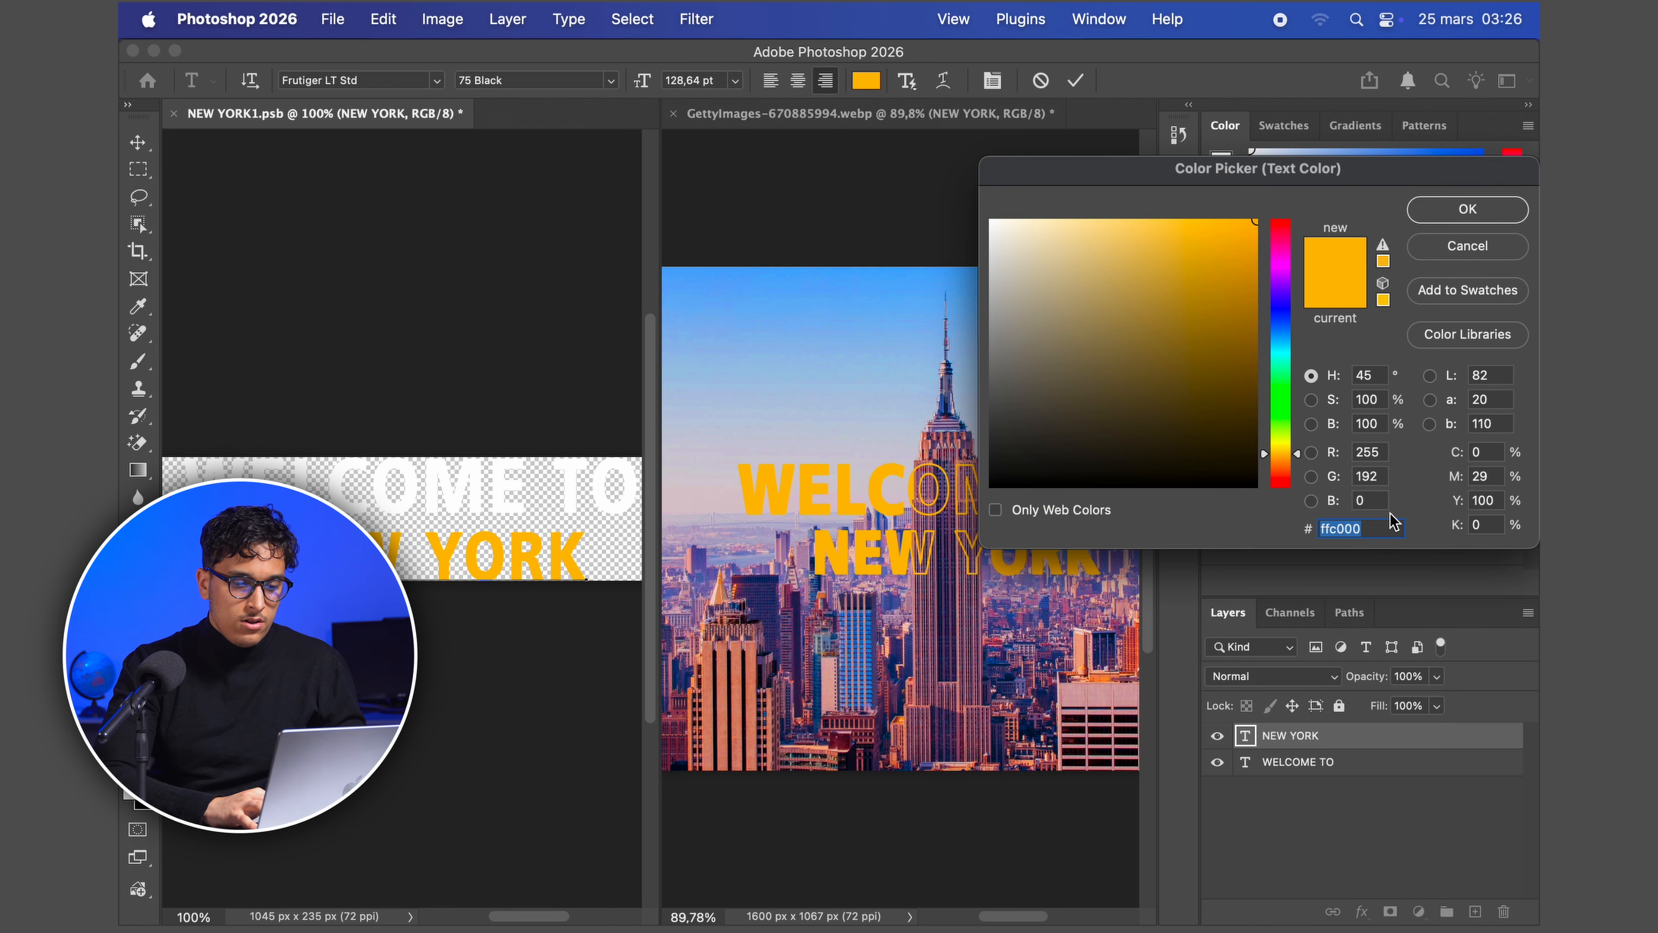
pyautogui.moveTo(1187, 381); pyautogui.dragTo(945, 59)
pyautogui.click(1463, 208)
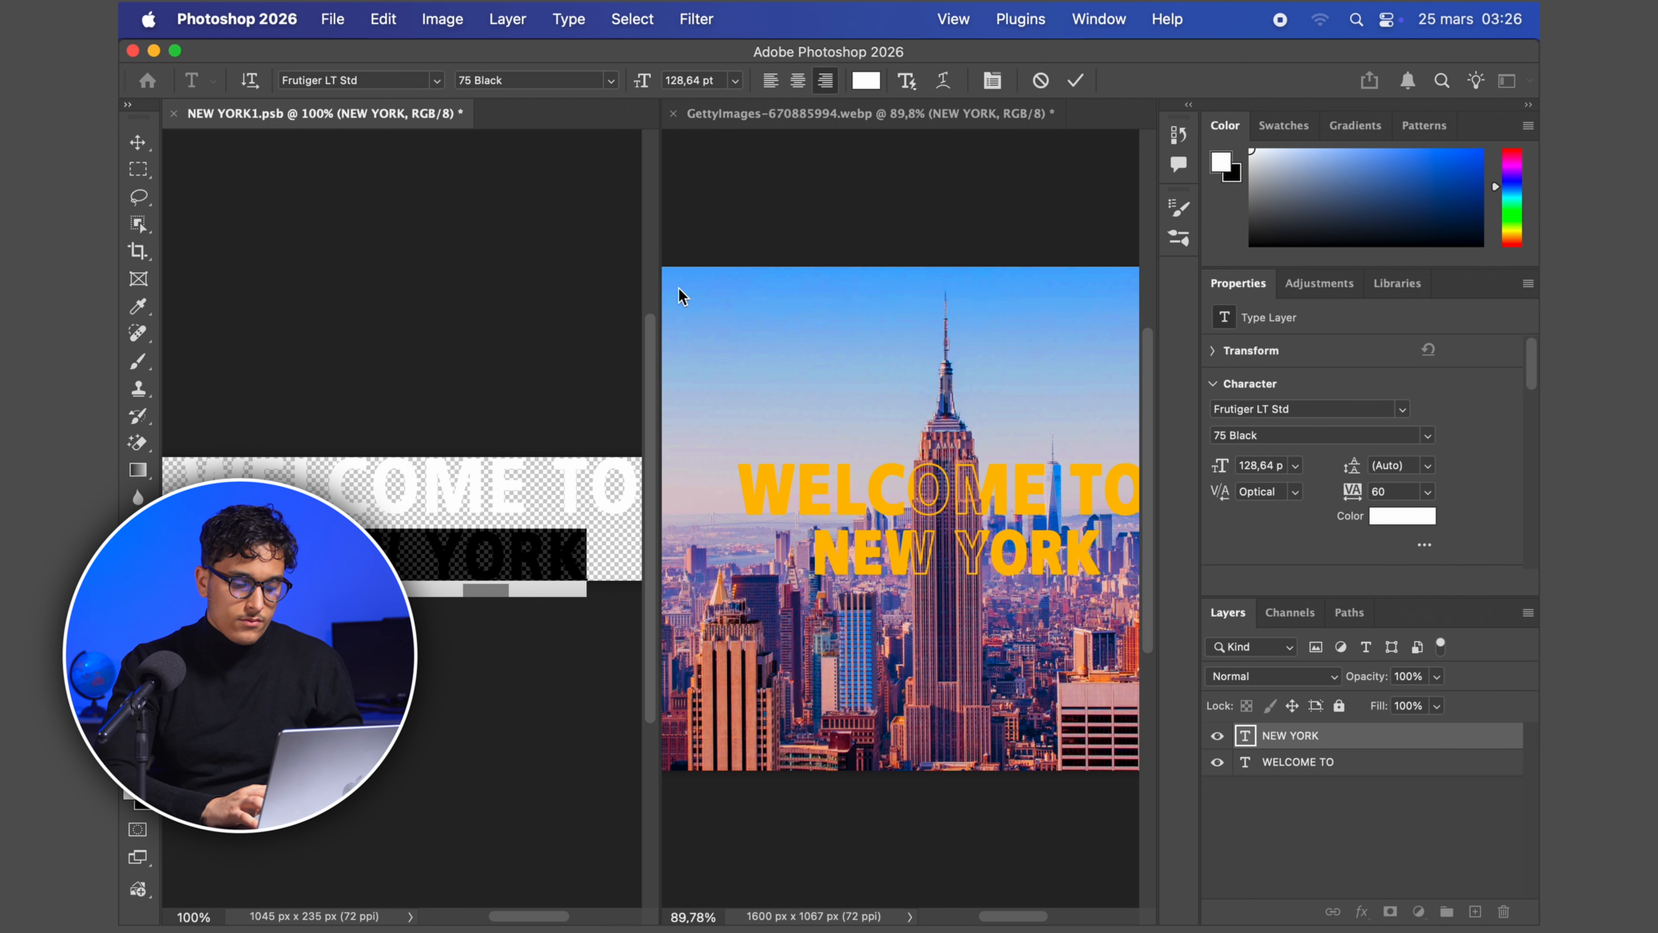